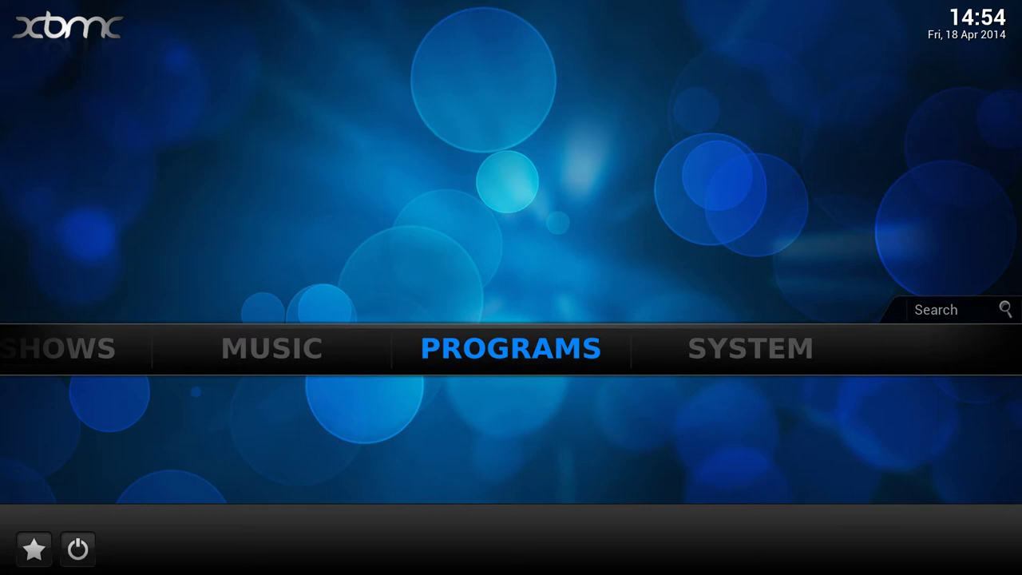
Browse the Get More... program add-ons down to Super Favourites
key("Return")
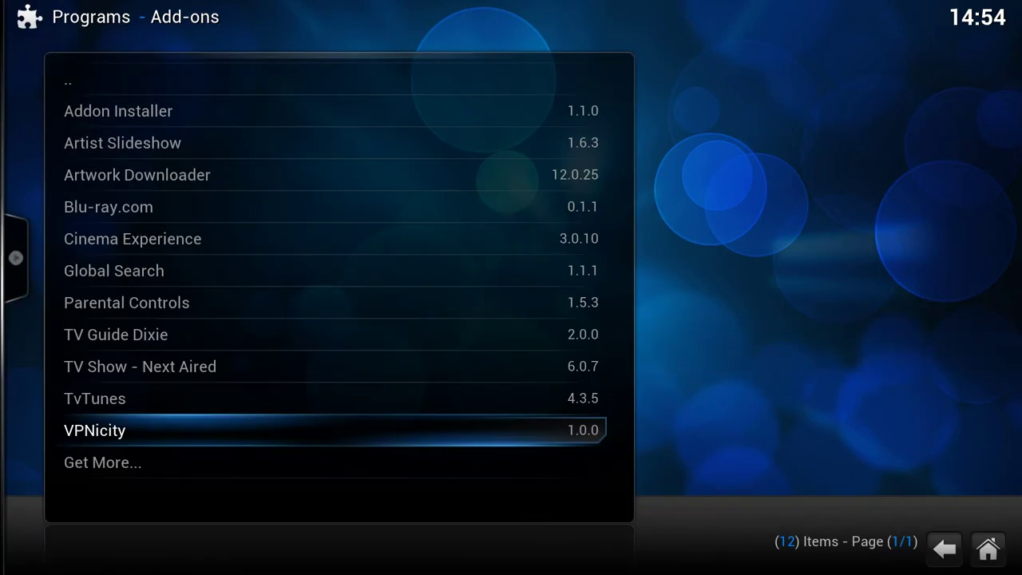
key("Down")
key("Return")
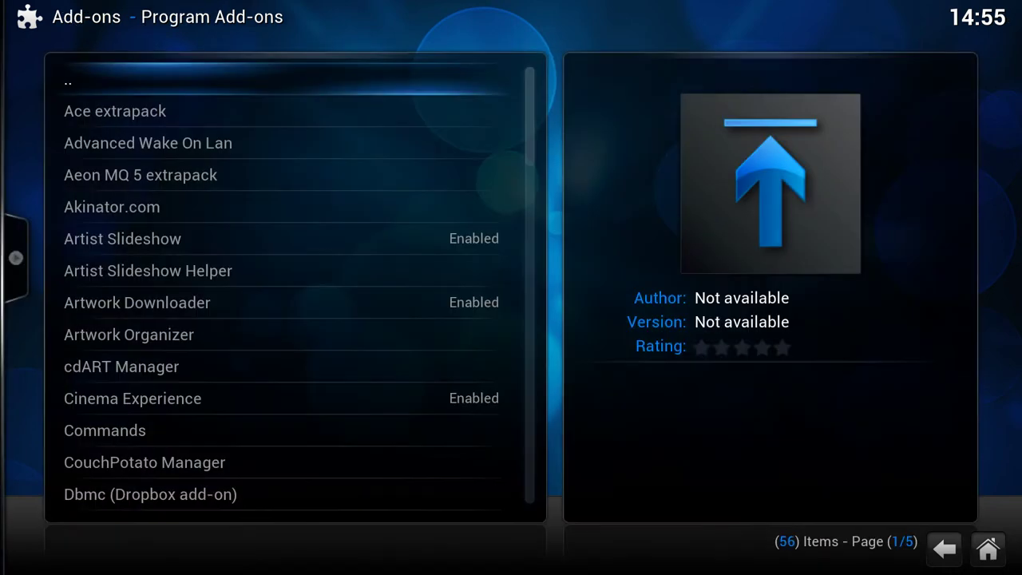
key("Page_Down")
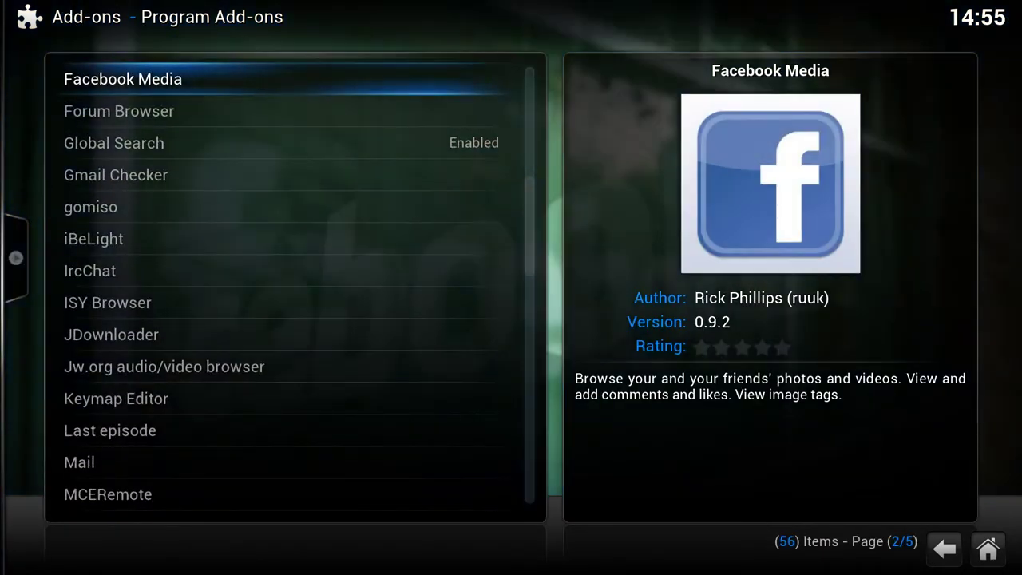
key("Page_Down")
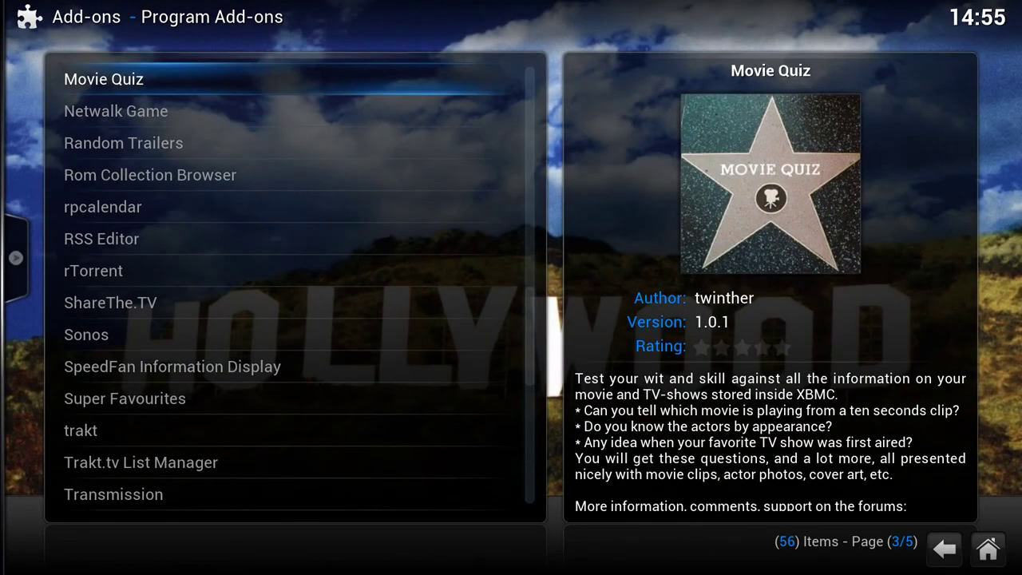
key("Down")
key("Down")
key("Down")
key("Down")
key("Down")
key("Down")
key("Down")
key("Down")
key("Down")
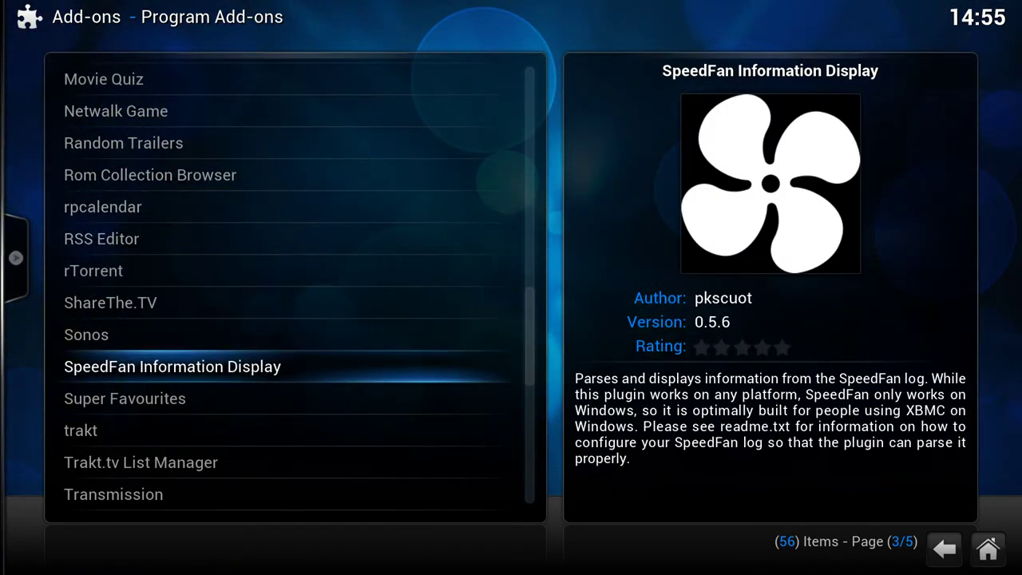
key("Down")
Install Super Favourites 1.0.0 and return to the Programs add-ons list
key("Return")
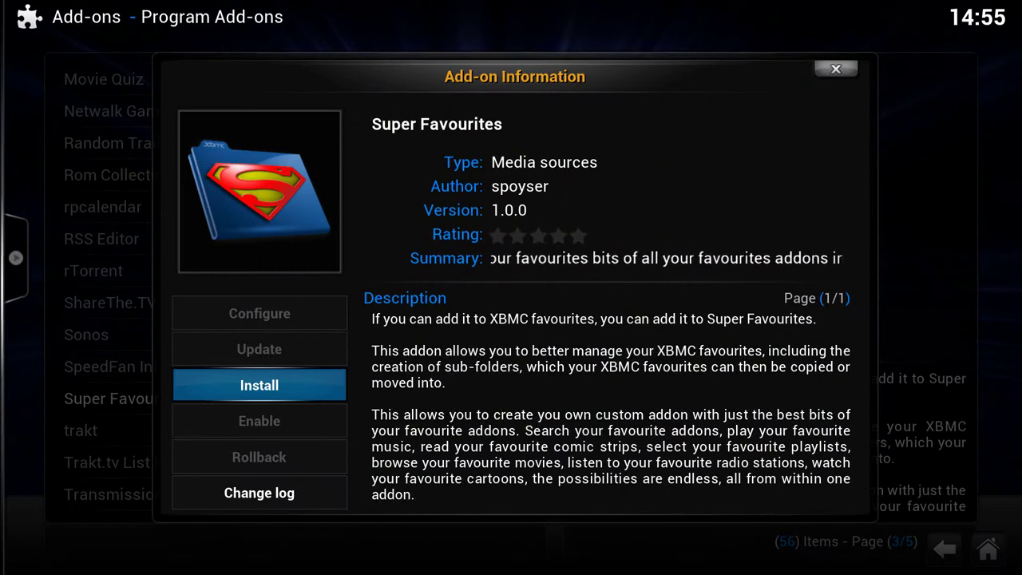
key("Return")
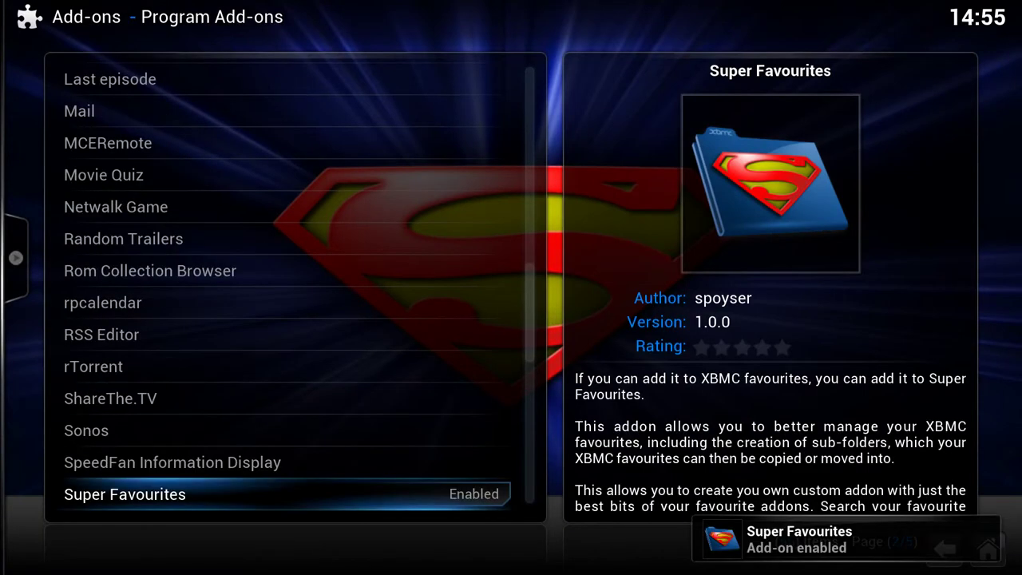
key("Escape")
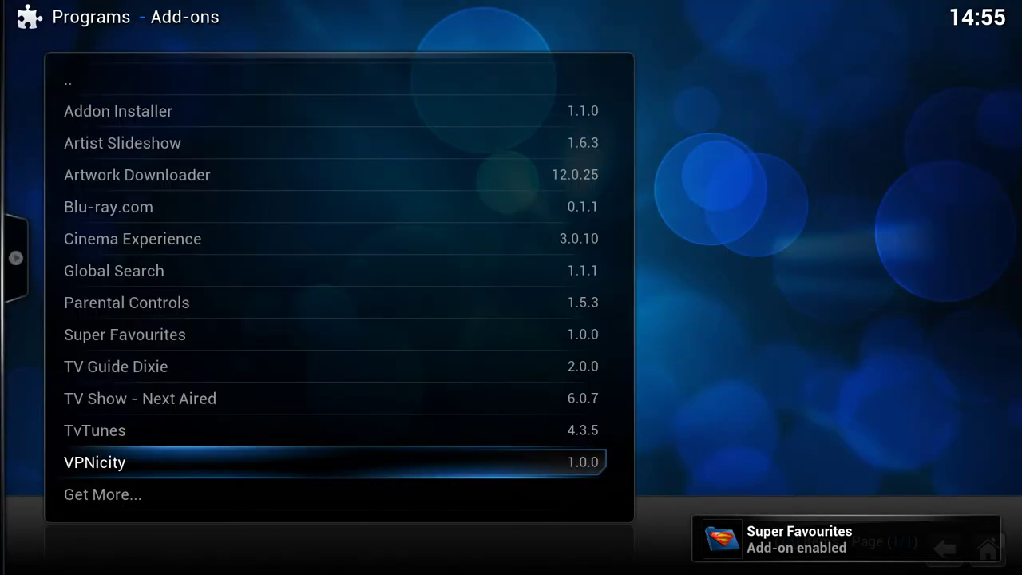
key("Up")
key("Up")
key("Up")
key("Up")
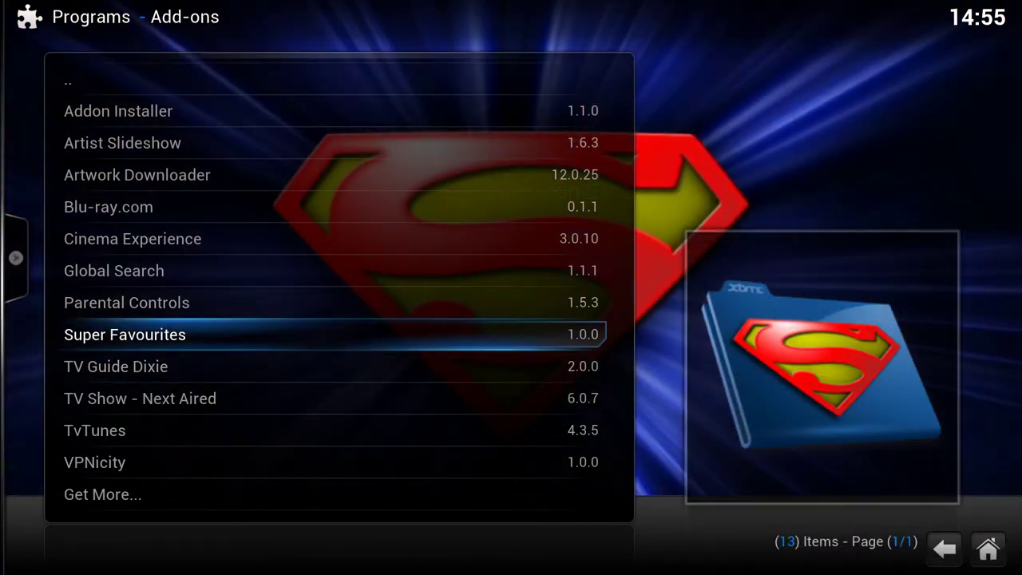
Open Super Favourites' XBMC Favourites folder, find only Academic Earth, then exit to home
key("Return")
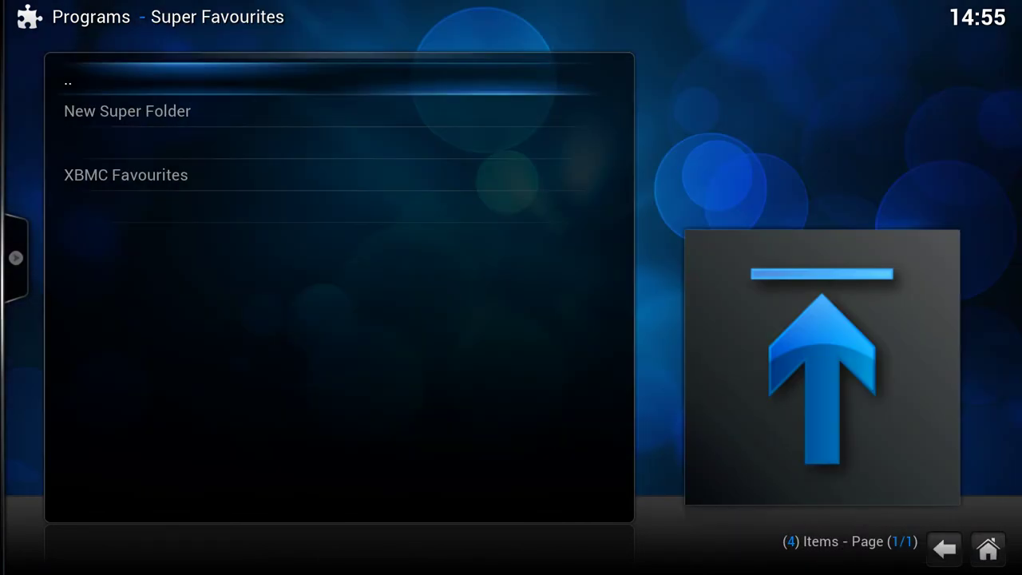
key("Down")
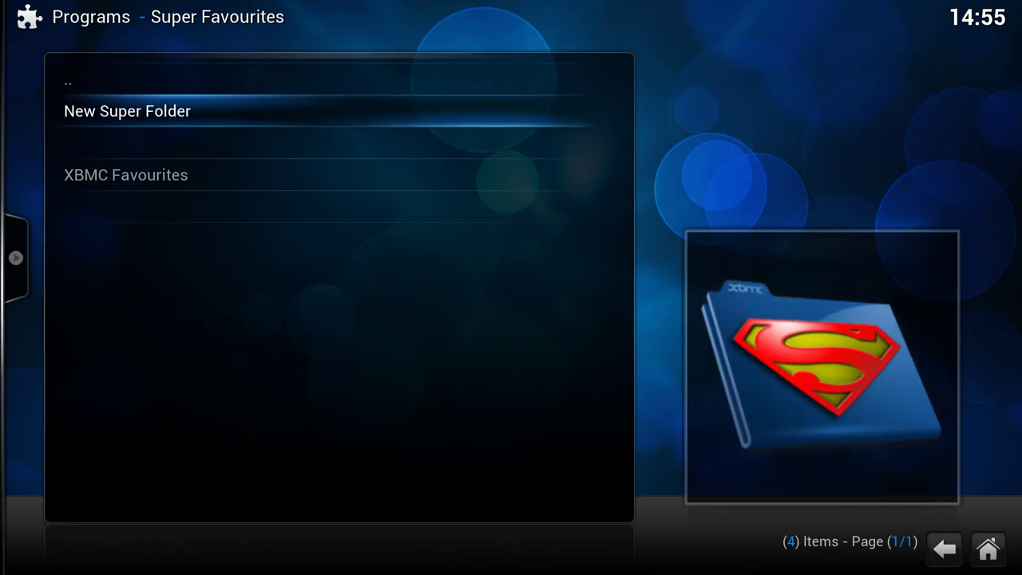
key("Down")
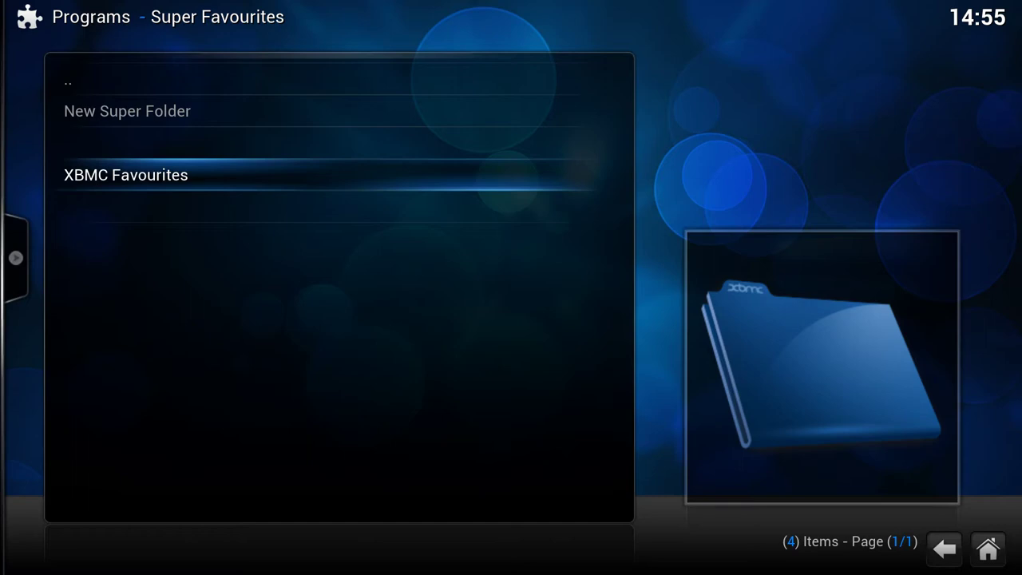
key("Return")
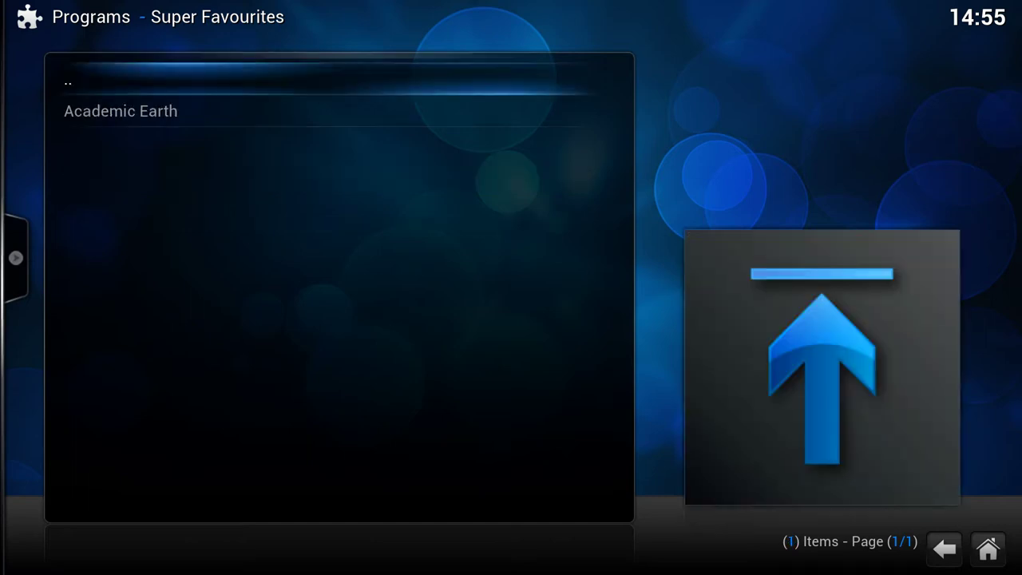
key("Down")
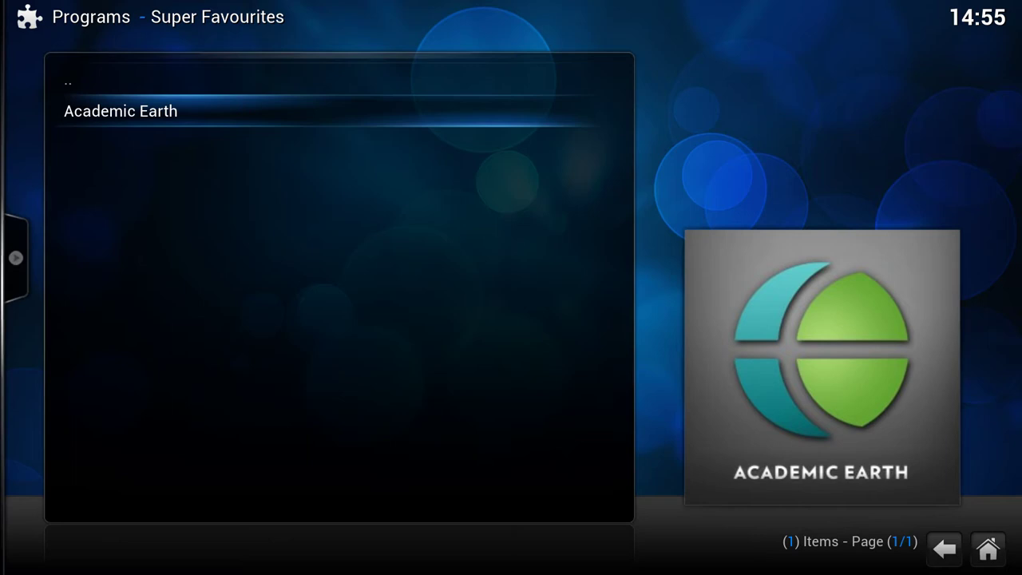
key("Up")
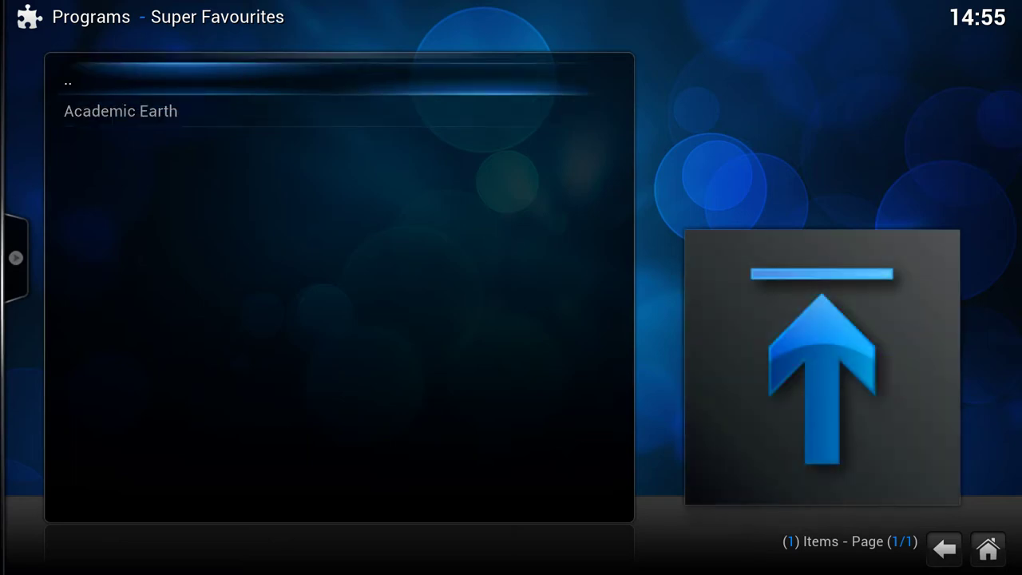
key("Escape")
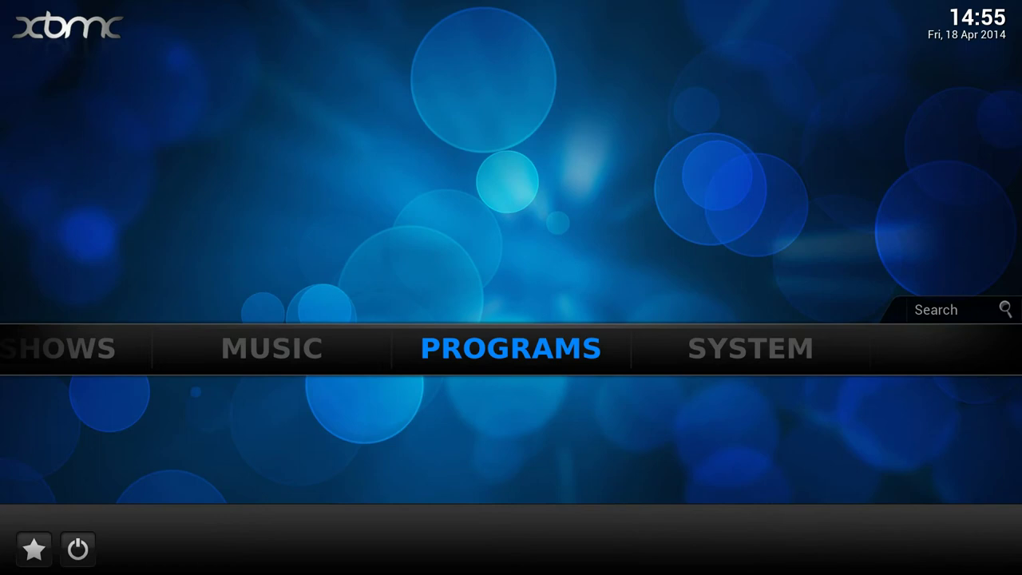
Go to Videos add-ons and open DIY Network from the 42-item list
key("Left")
key("Left")
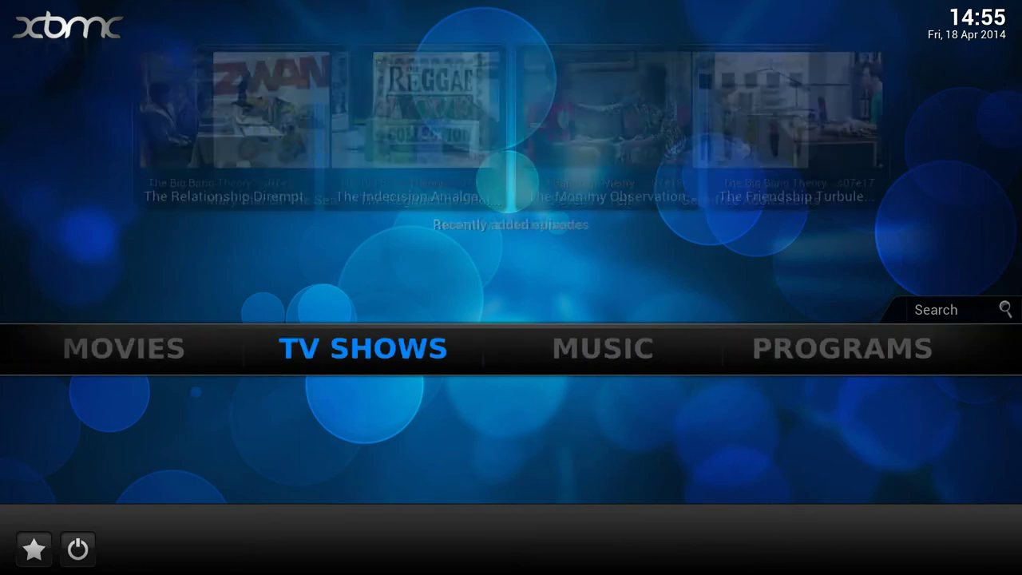
key("Left")
key("Left")
key("Down")
key("Right")
key("Right")
key("Return")
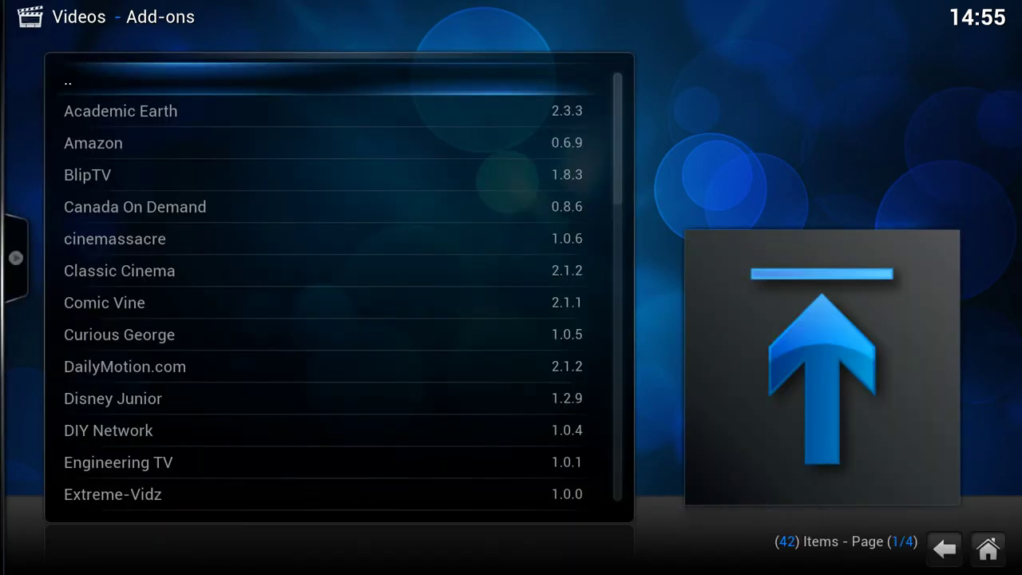
key("Down")
key("Down")
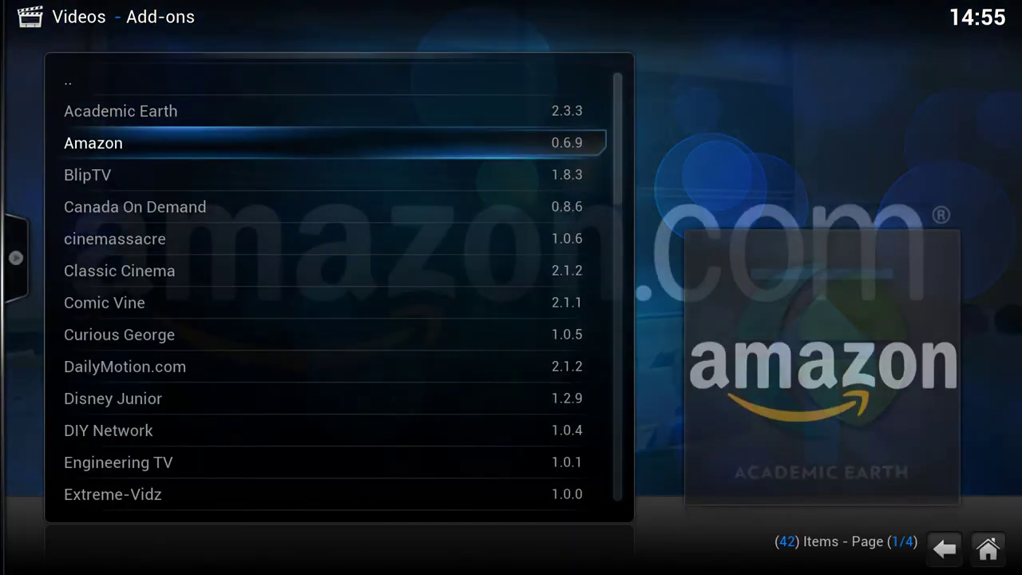
key("Down")
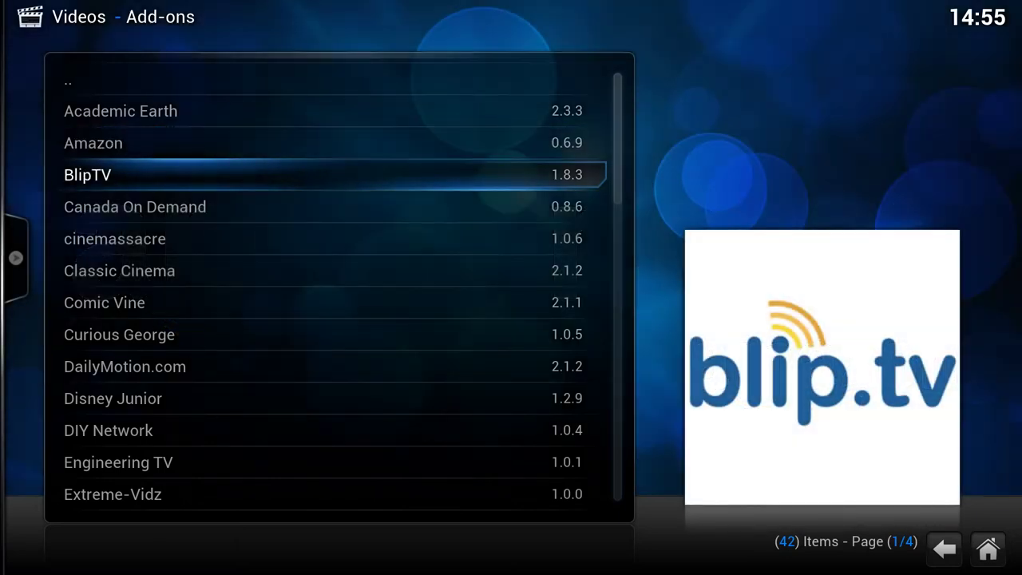
key("Down")
key("Down")
key("Down")
key("Down")
key("Down")
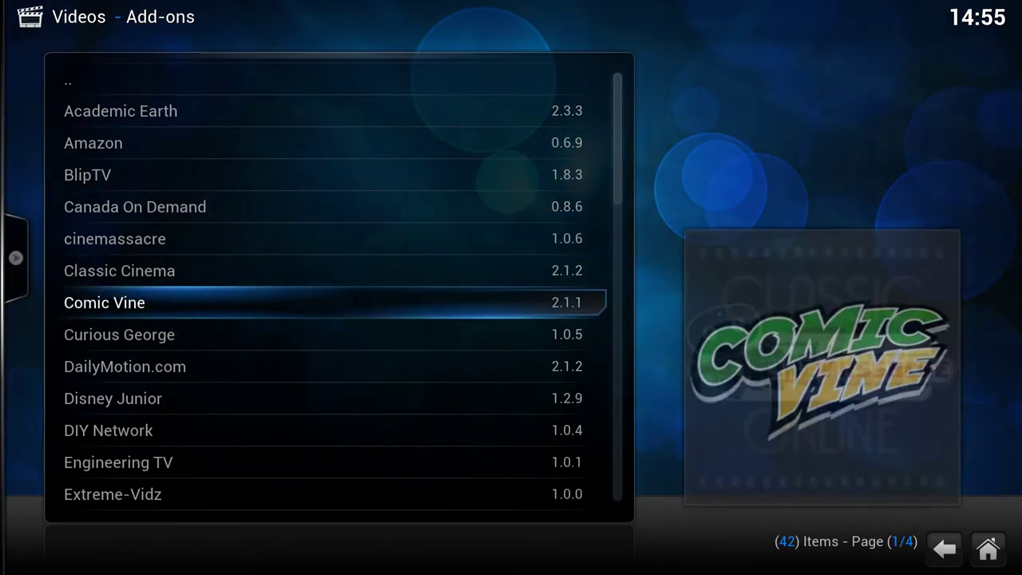
key("Down")
key("Down")
key("Down")
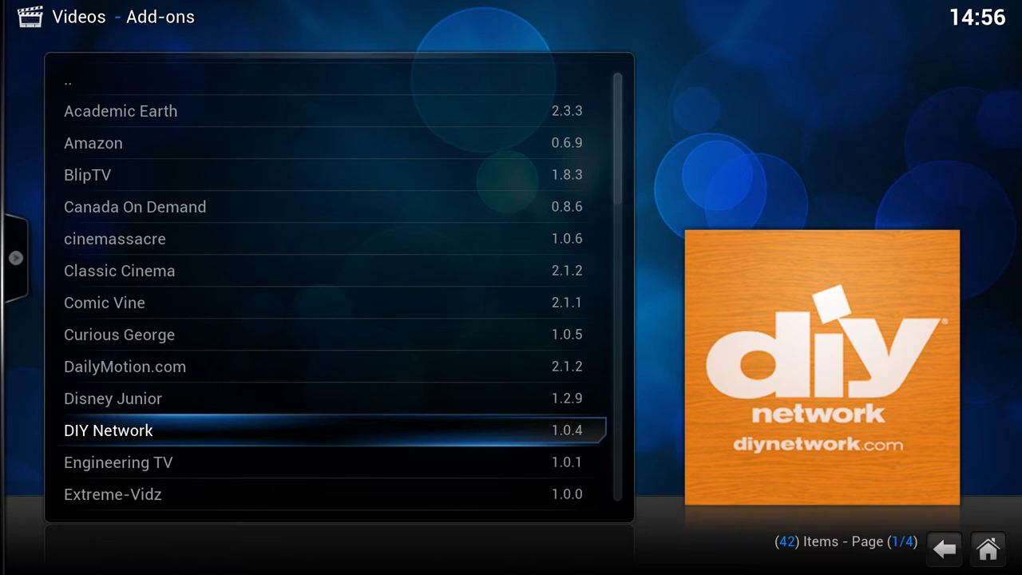
key("Return")
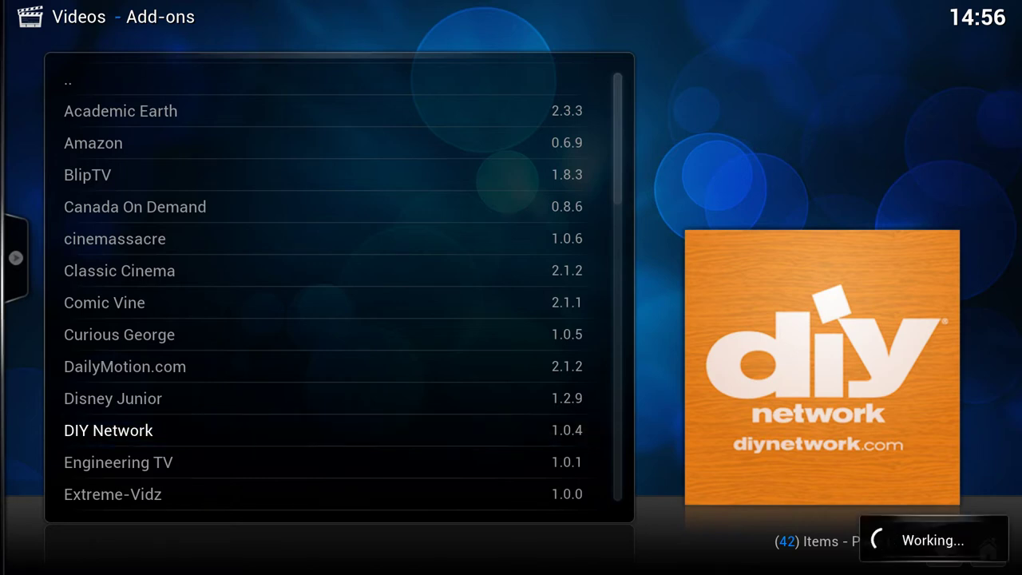
Find the Decked Out show in DIY Network and bring up its options
key("Down")
key("Down")
key("Down")
key("Down")
key("Down")
key("Down")
key("Down")
key("Down")
key("Down")
key("Down")
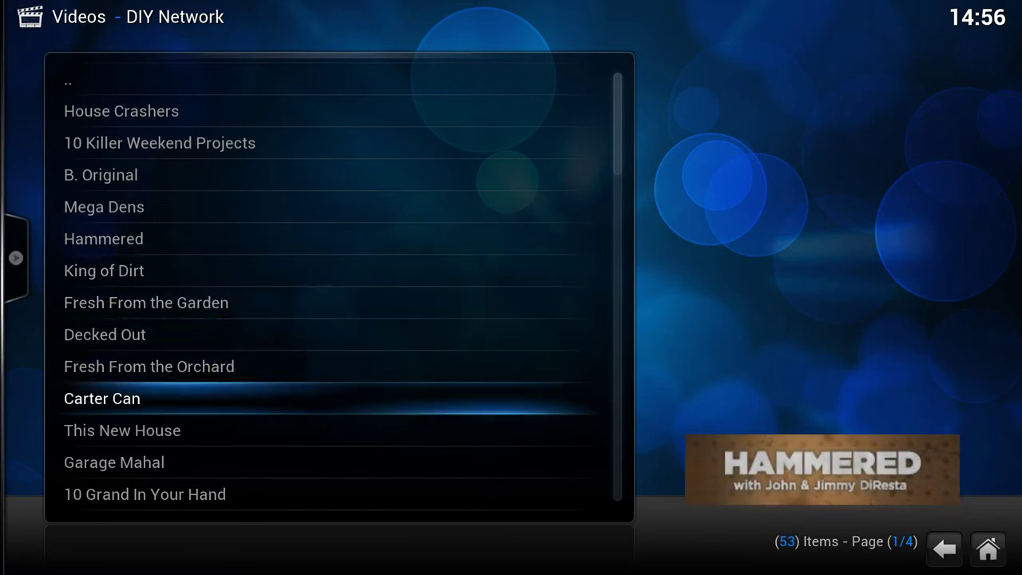
key("Down")
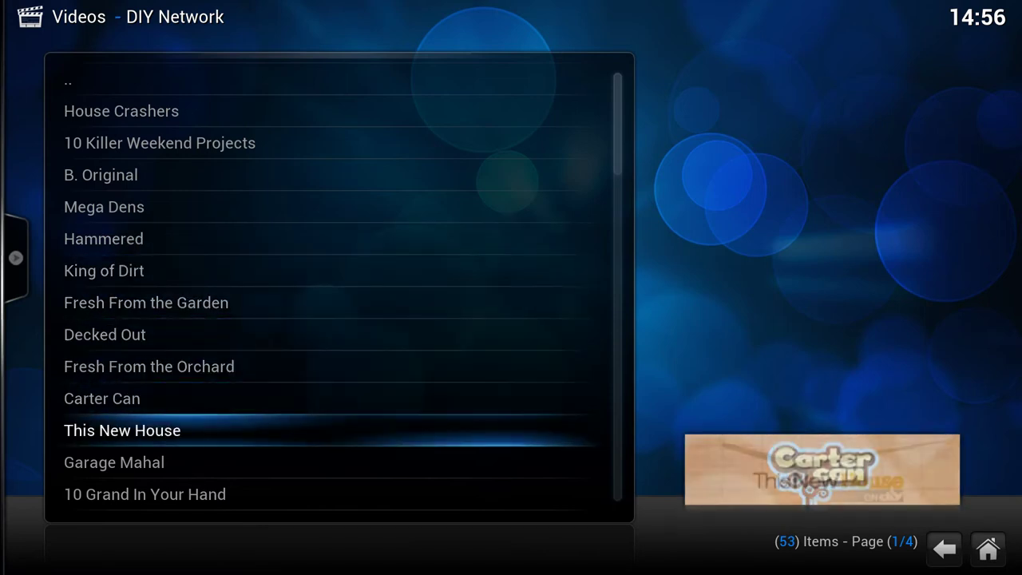
key("Up")
key("Up")
key("Up")
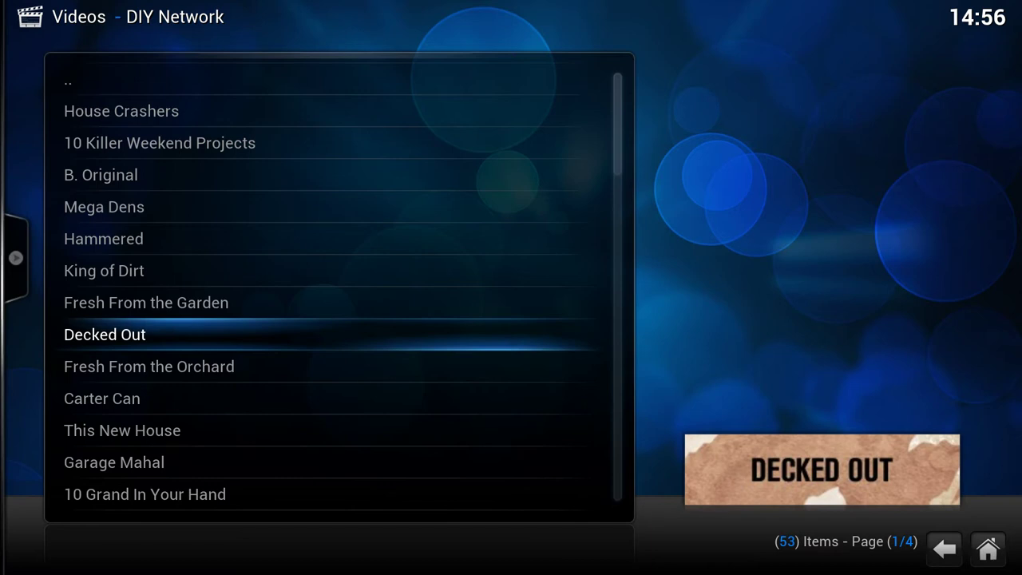
key("c")
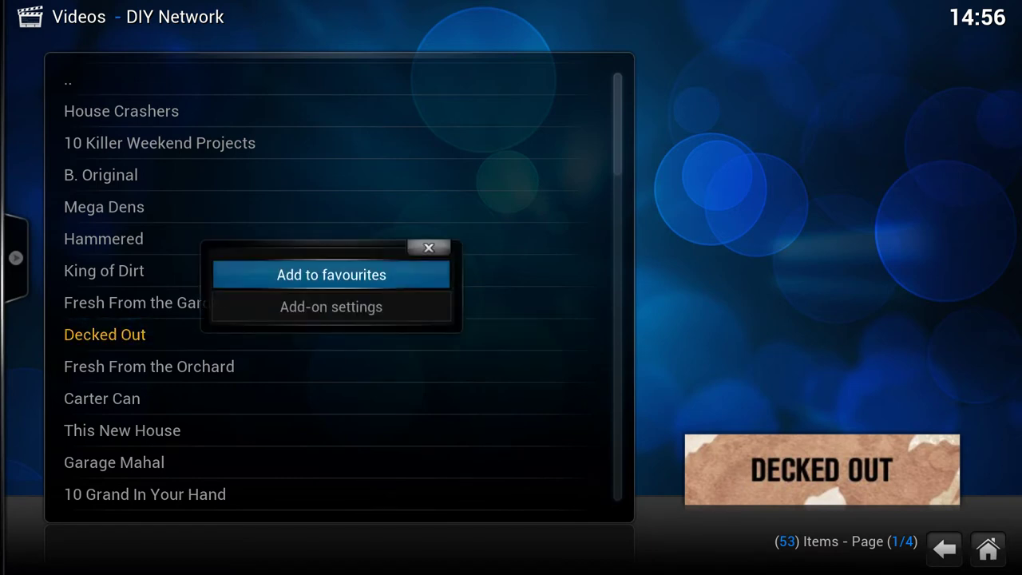
key("Escape")
Add the Mega Dens show to favourites
key("Up")
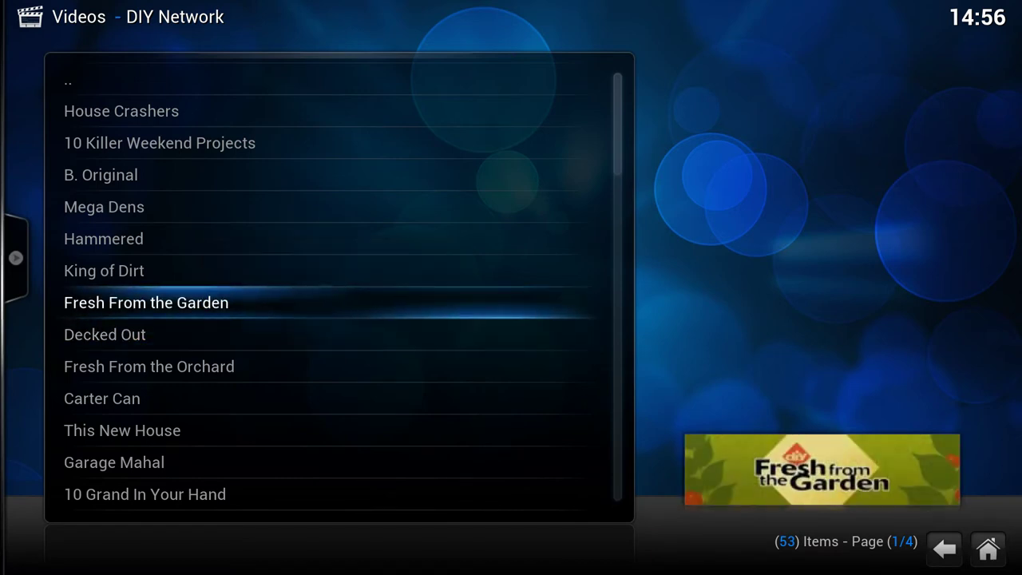
key("Up")
key("Up")
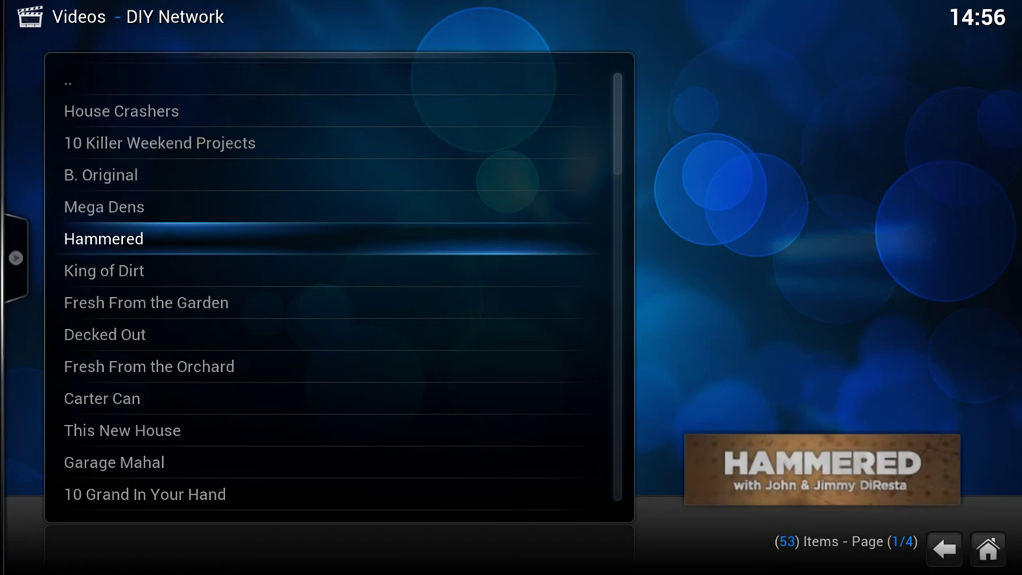
key("Up")
key("Up")
key("Down")
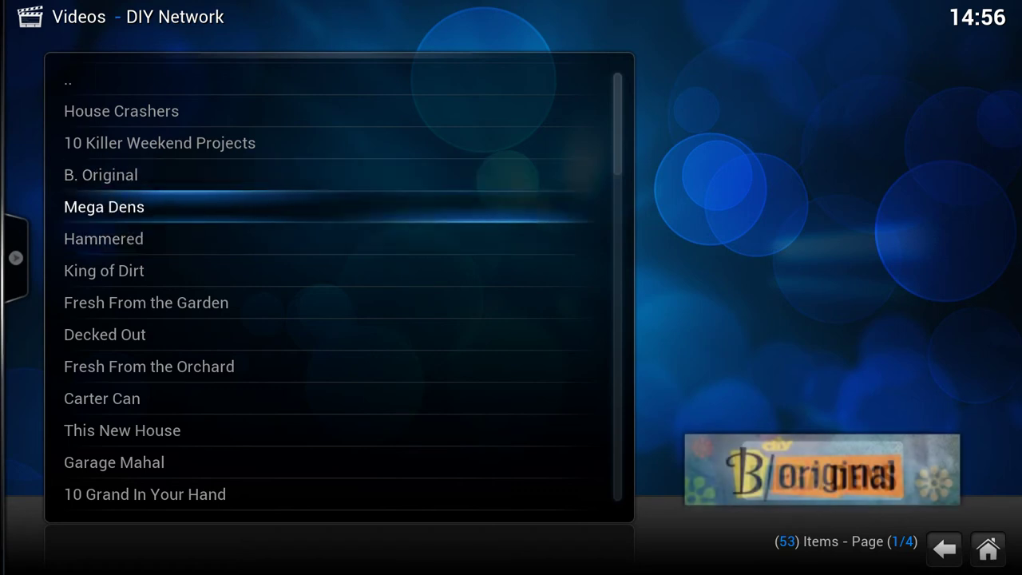
key("c")
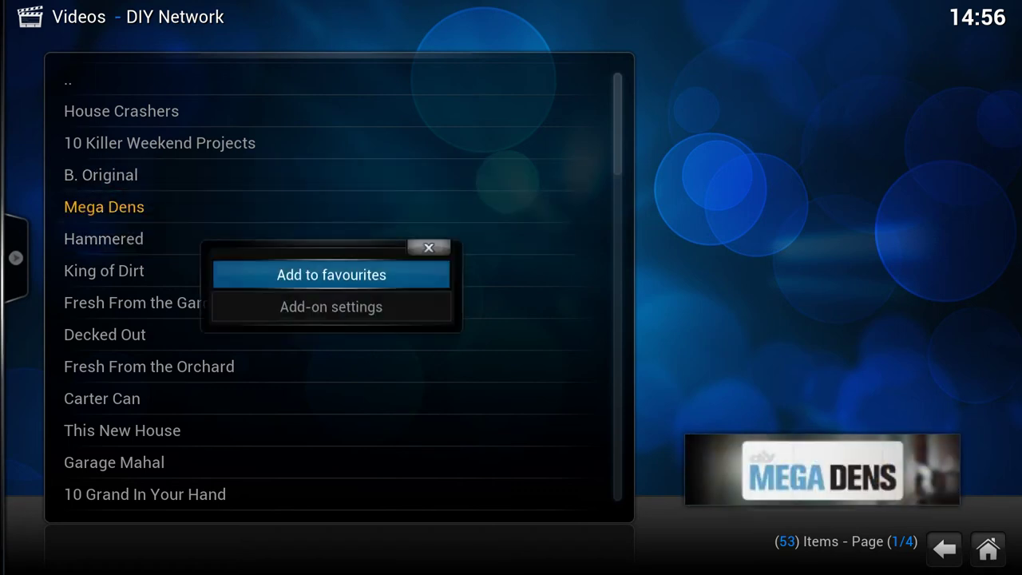
key("Return")
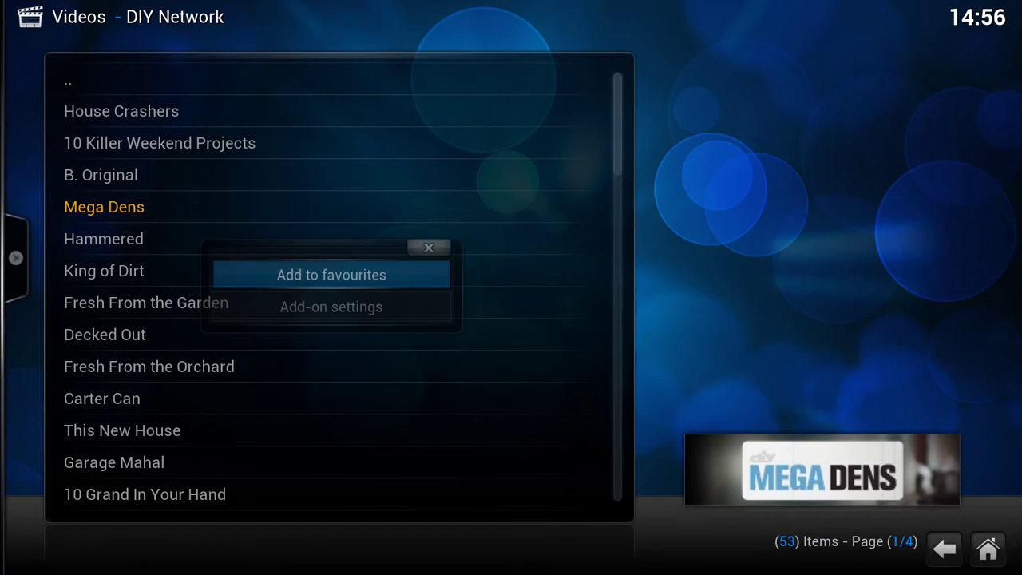
Return to the Videos add-ons list and highlight Engineering TV
key("Up")
key("Up")
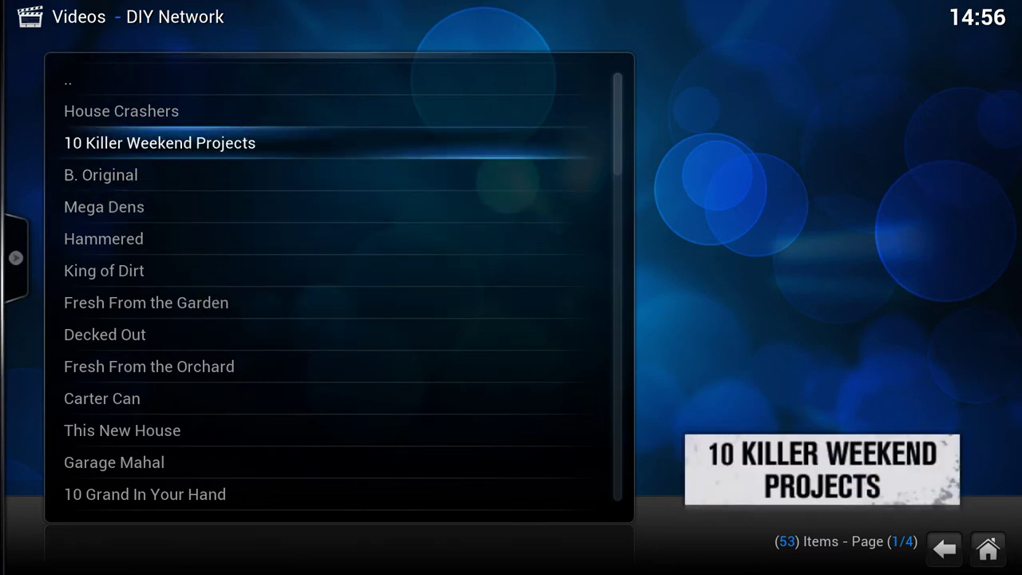
key("BackSpace")
key("Down")
key("Down")
key("Up")
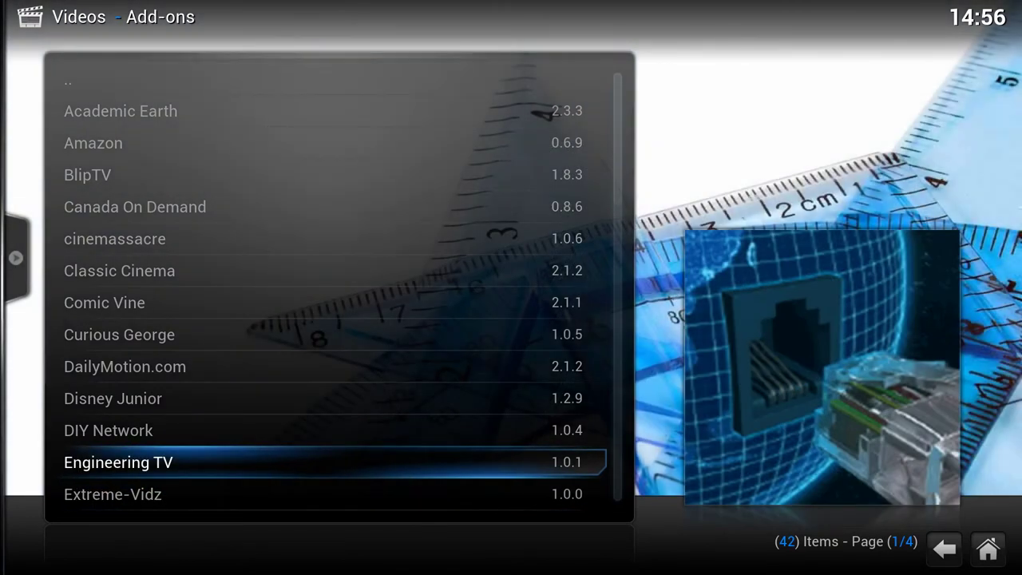
Add the Engineering TV add-on to favourites
key("c")
key("Down")
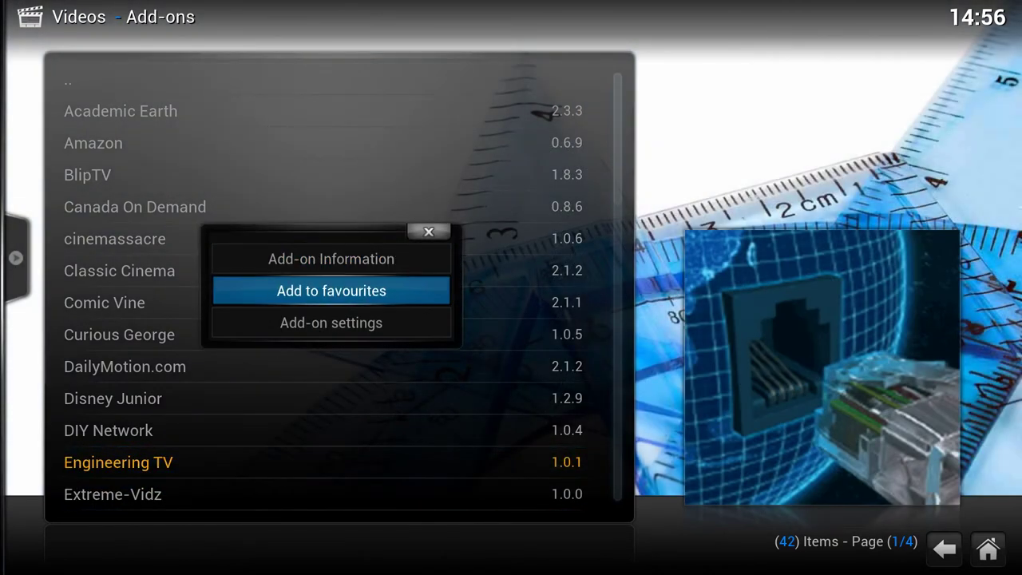
key("Return")
Scroll down the video add-ons and open IGN.com
key("Down")
key("Down")
key("Down")
key("Down")
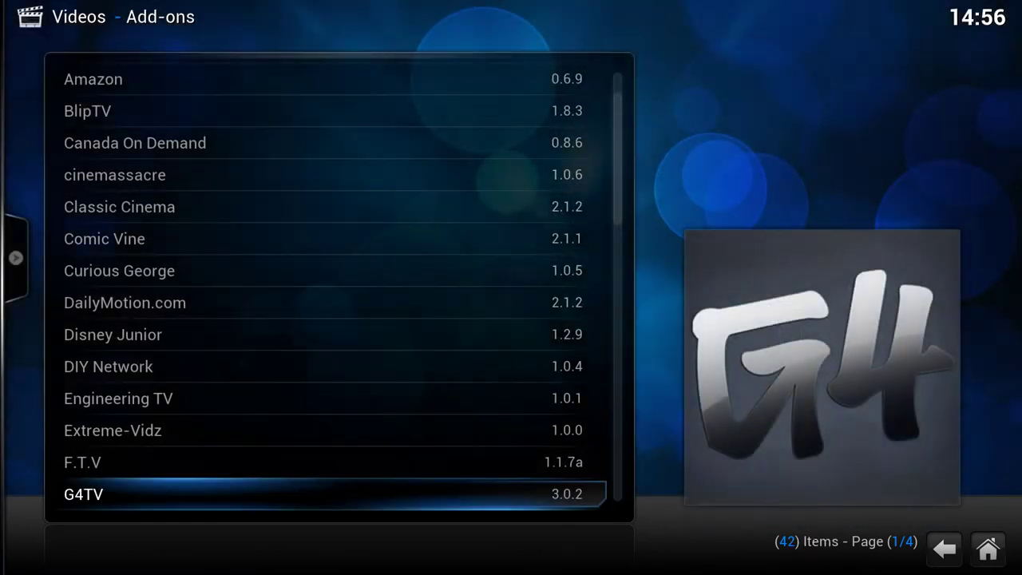
key("Down")
key("Down")
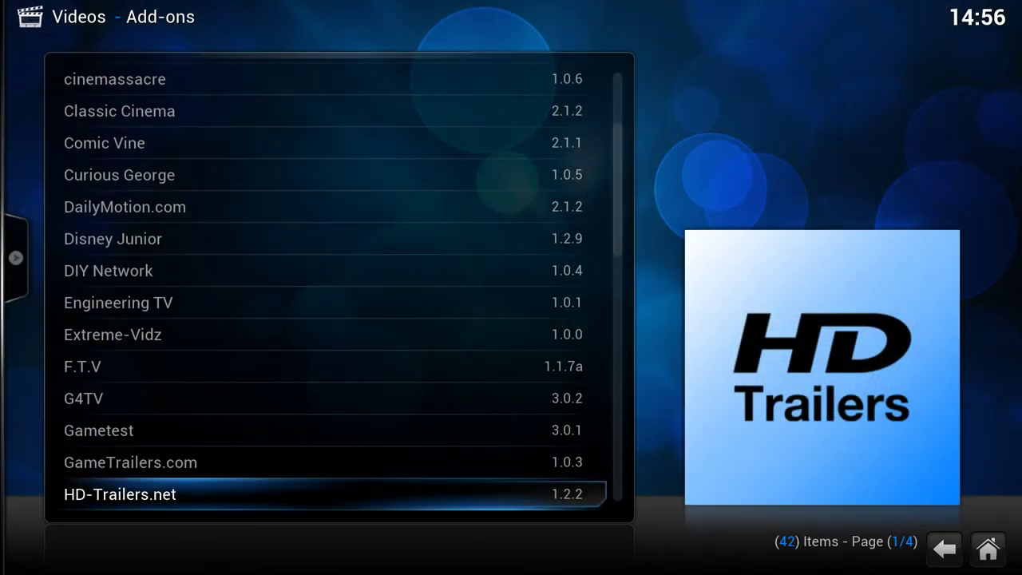
key("Down")
key("Down")
key("Down")
key("Down")
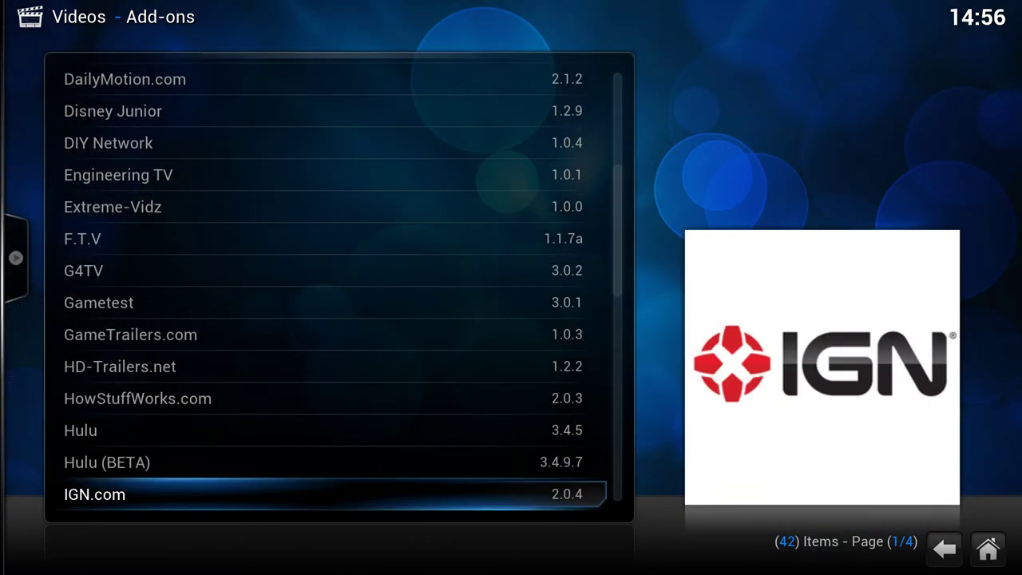
key("Down")
key("Down")
key("Down")
key("Down")
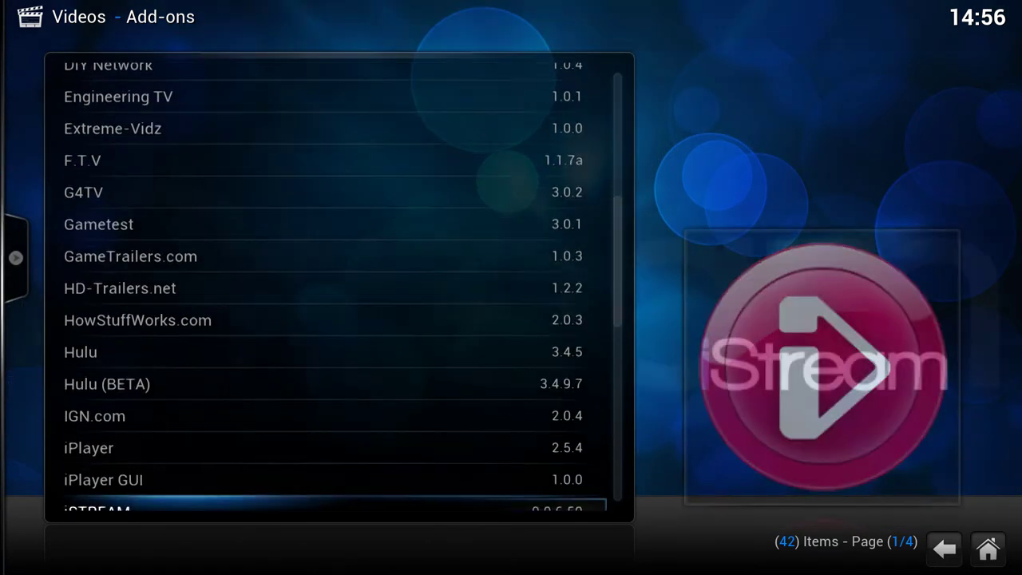
key("Down")
key("Down")
key("Down")
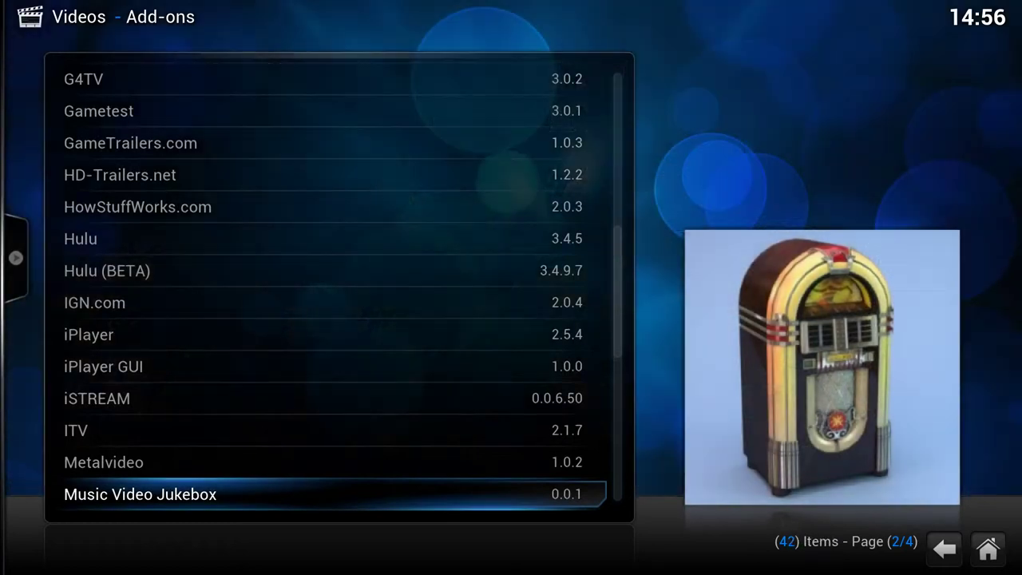
key("Up")
key("Up")
key("Up")
key("Up")
key("Up")
key("Up")
key("Up")
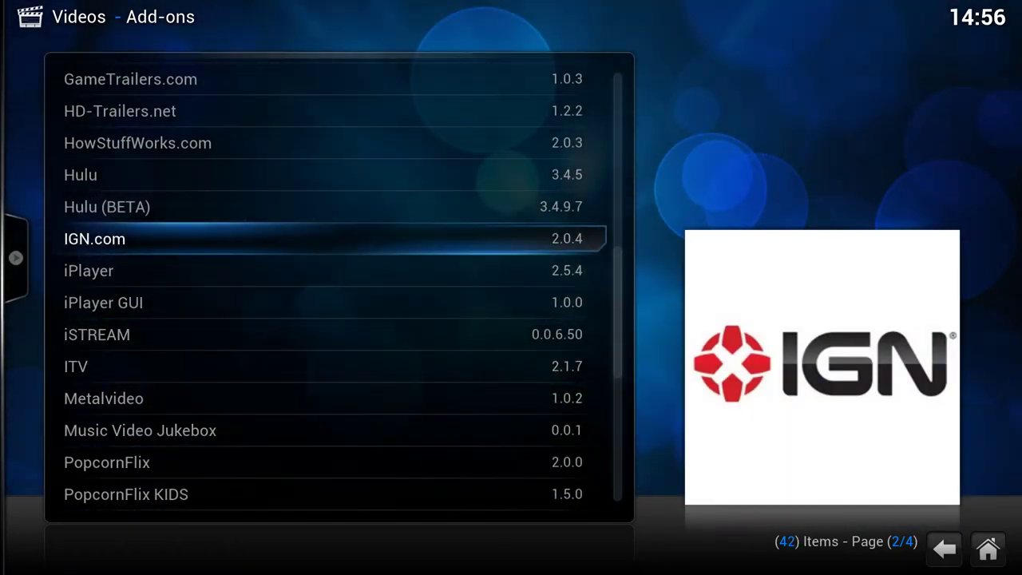
key("Return")
Add IGN.com's Search category to favourites and return to the add-ons list
key("Up")
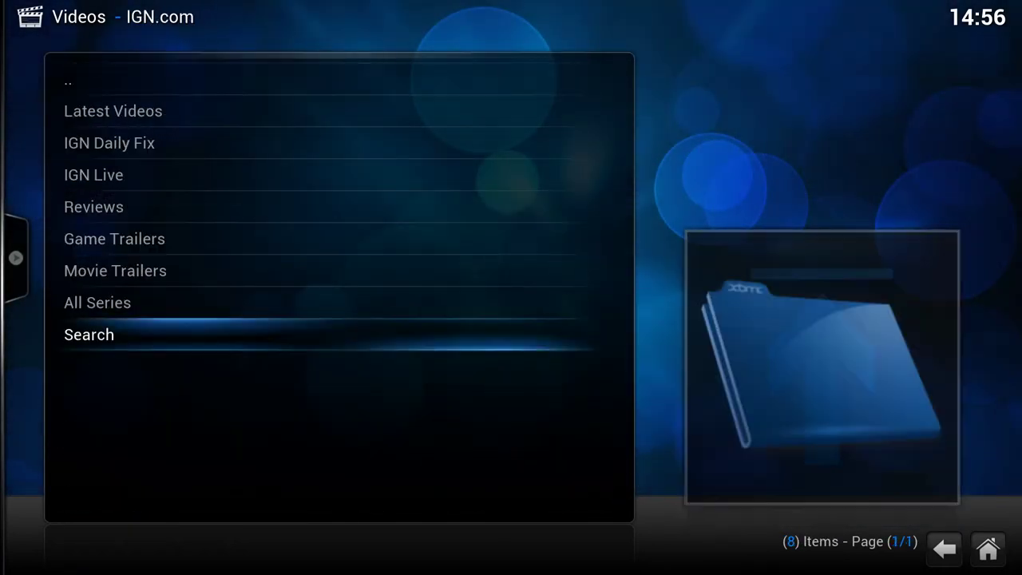
key("c")
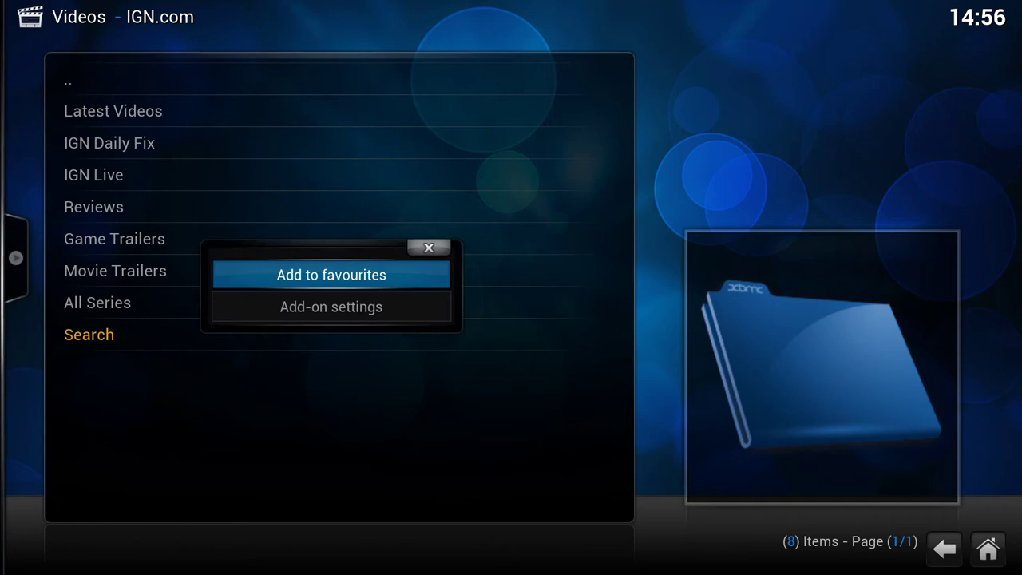
key("Escape")
key("BackSpace")
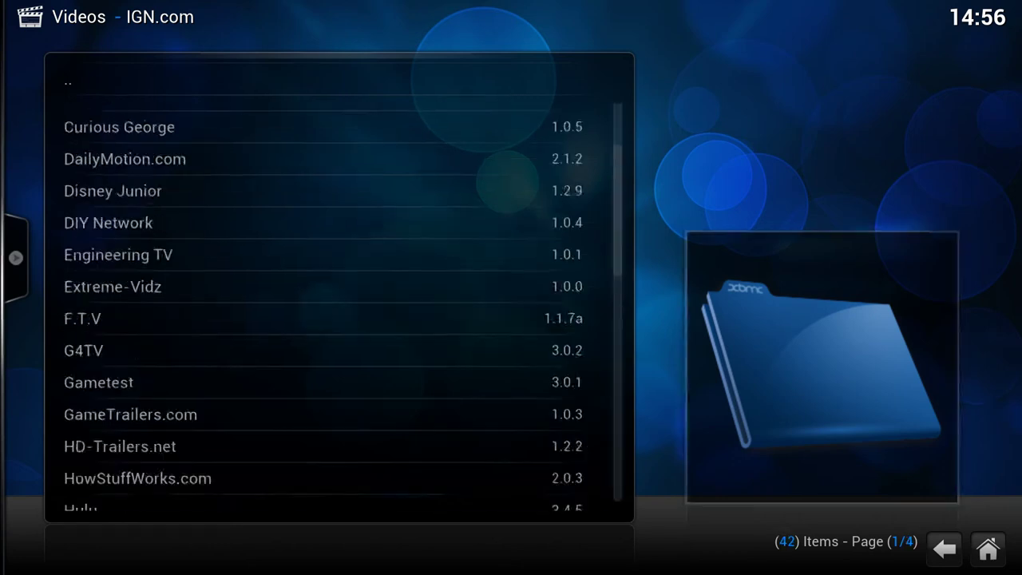
key("Down")
key("Down")
key("Down")
key("Down")
key("Down")
key("Down")
key("Down")
key("Down")
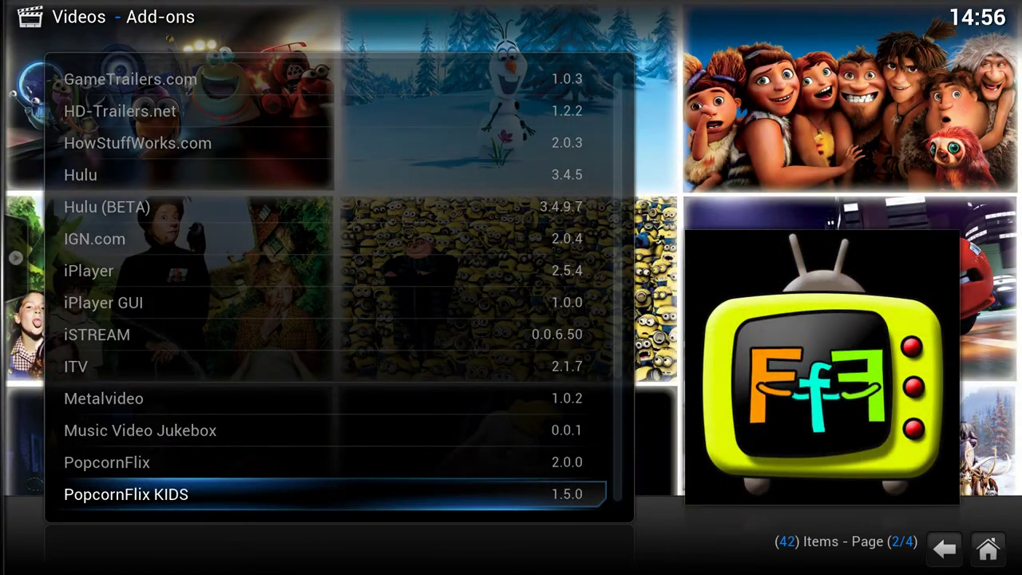
Open Programs > Super Favourites > XBMC Favourites and highlight the Search favourite
key("Escape")
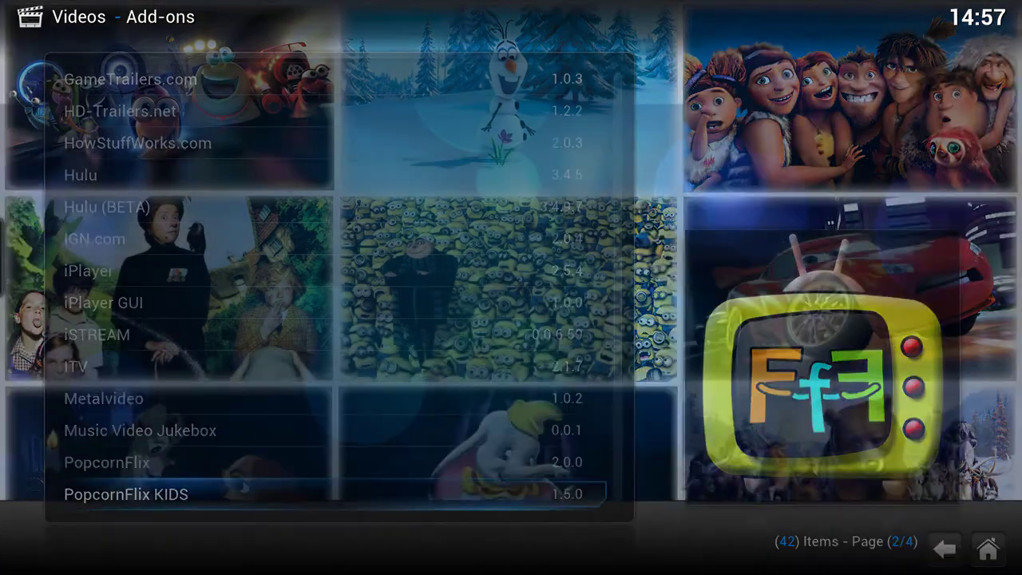
key("Right")
key("Right")
key("Right")
key("Right")
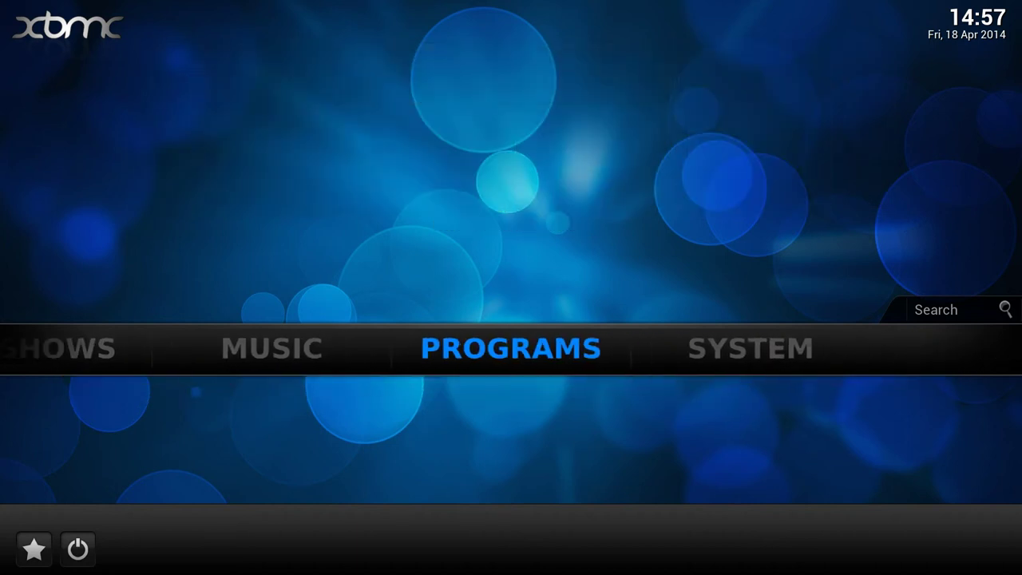
key("Return")
key("Down")
key("Down")
key("Down")
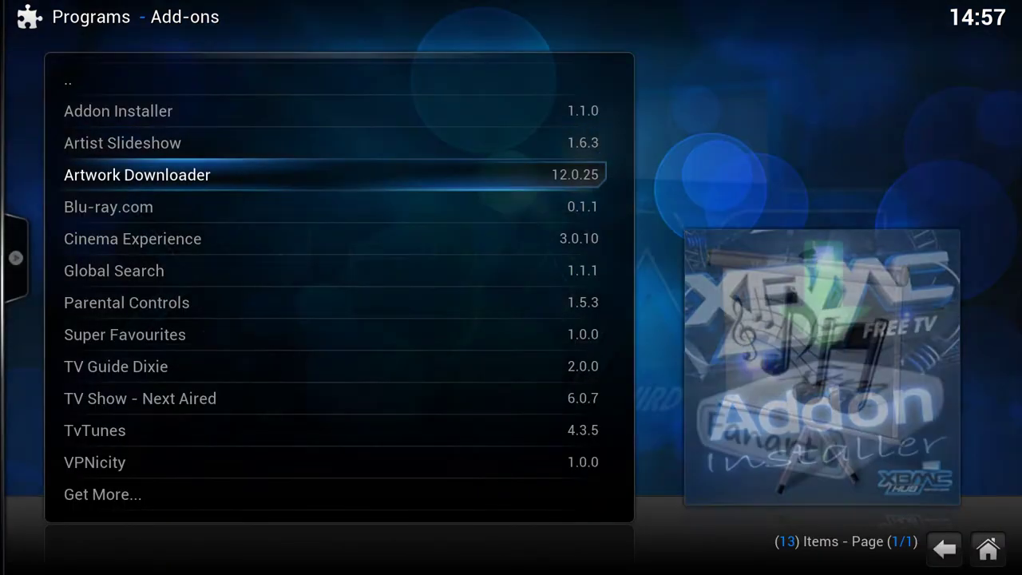
key("Down")
key("Down")
key("Down")
key("Down")
key("Down")
key("Return")
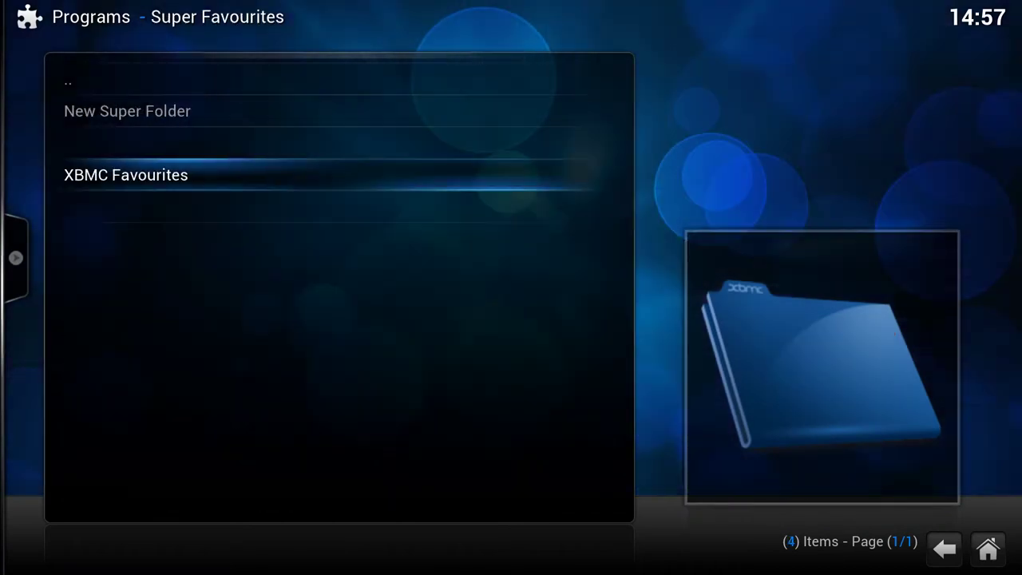
key("Return")
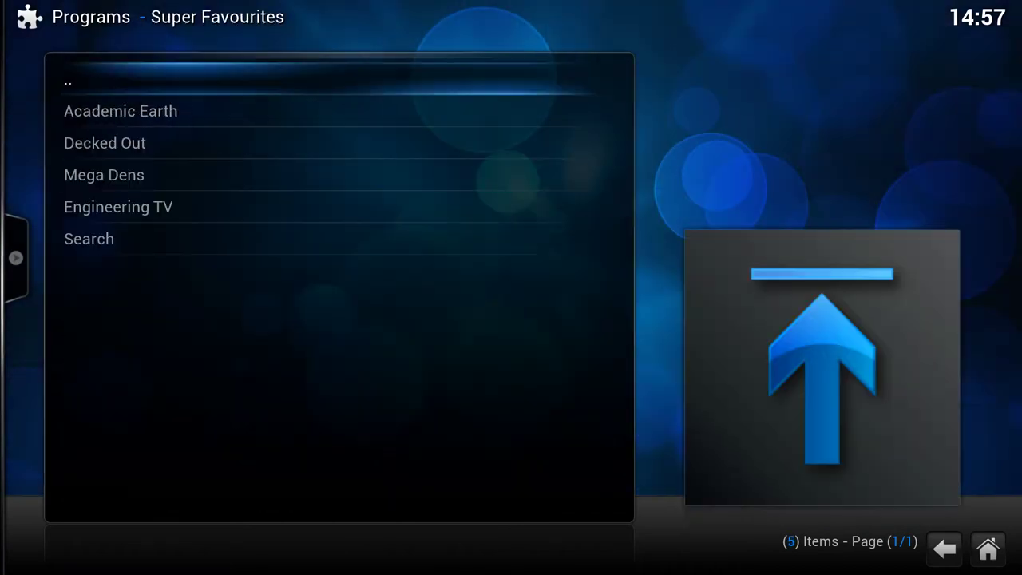
key("Down")
key("Down")
key("Down")
key("Down")
key("Down")
key("Up")
key("Up")
key("Down")
key("Down")
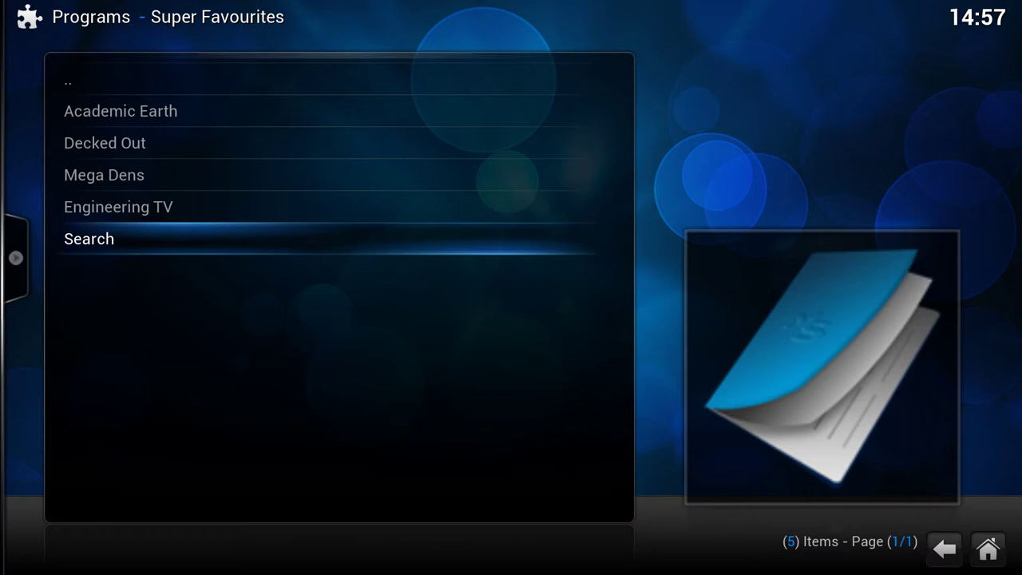
Rename the Search favourite to 'IGN Search'
key("c")
key("Down")
key("Down")
key("Down")
key("Return")
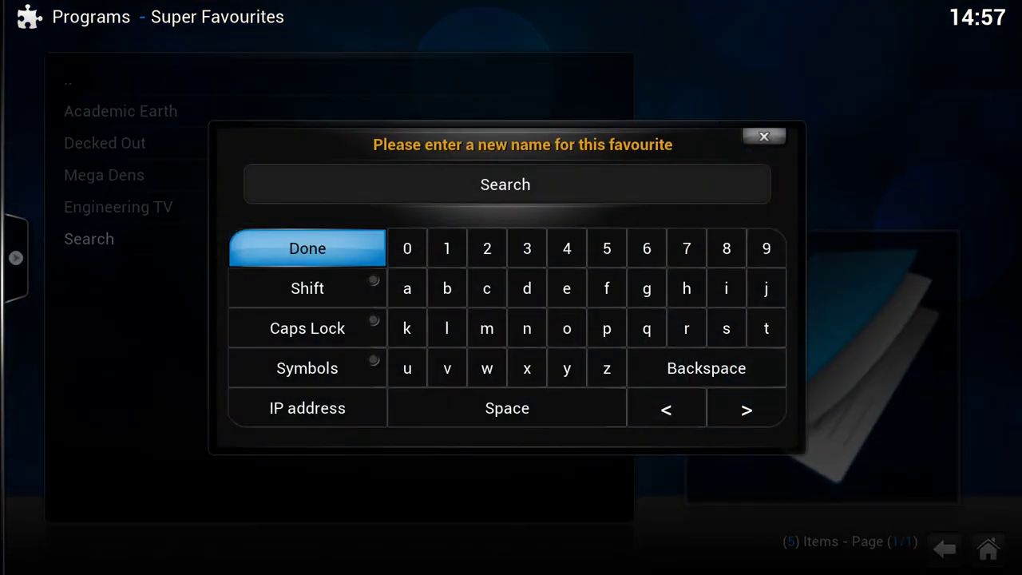
key("Home")
type("IG")
key("Left")
type("N")
key("Right")
key("Return")
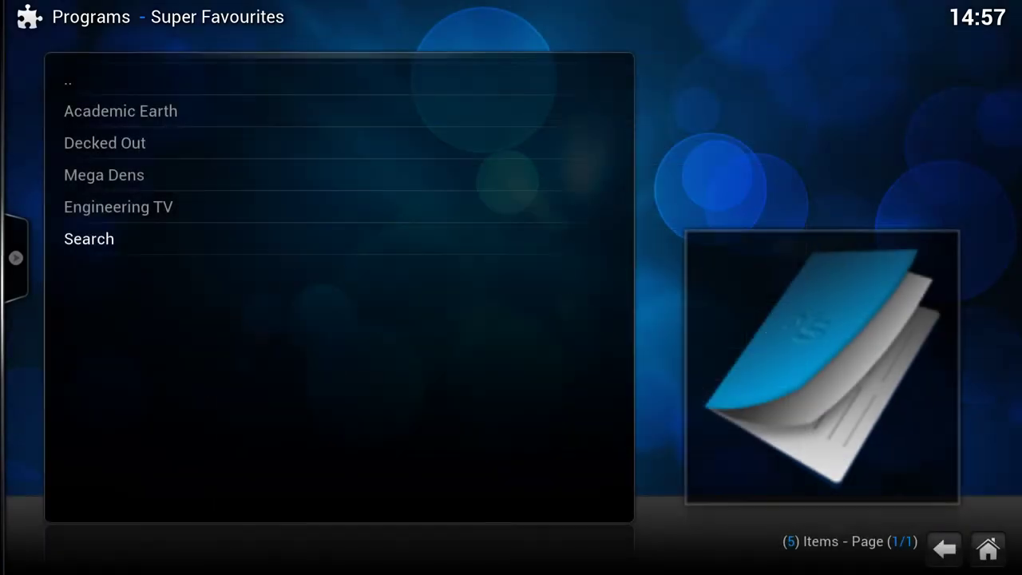
Browse the favourites and bring up the actions for Decked Out
key("Up")
key("Up")
key("Up")
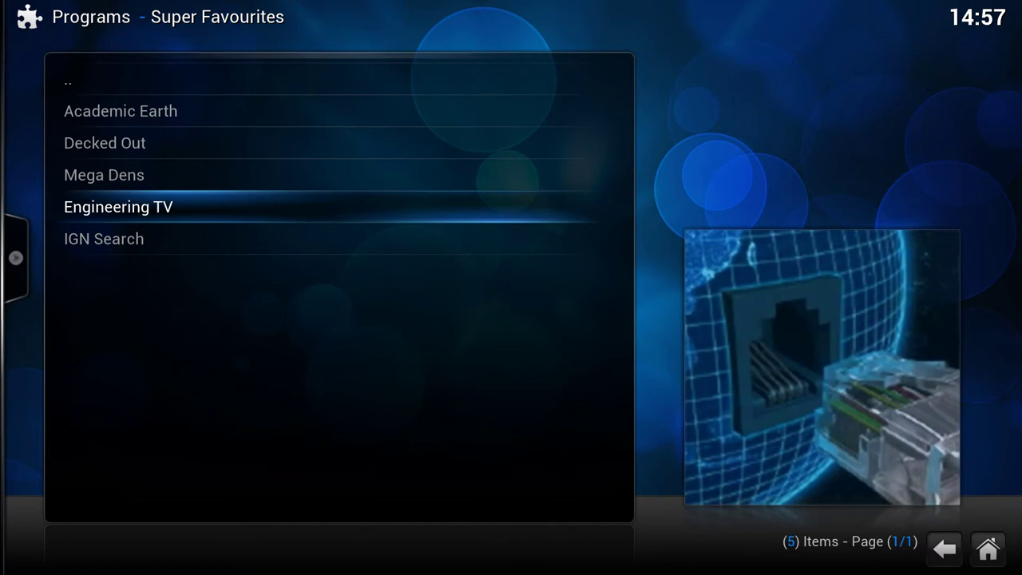
key("Up")
key("Up")
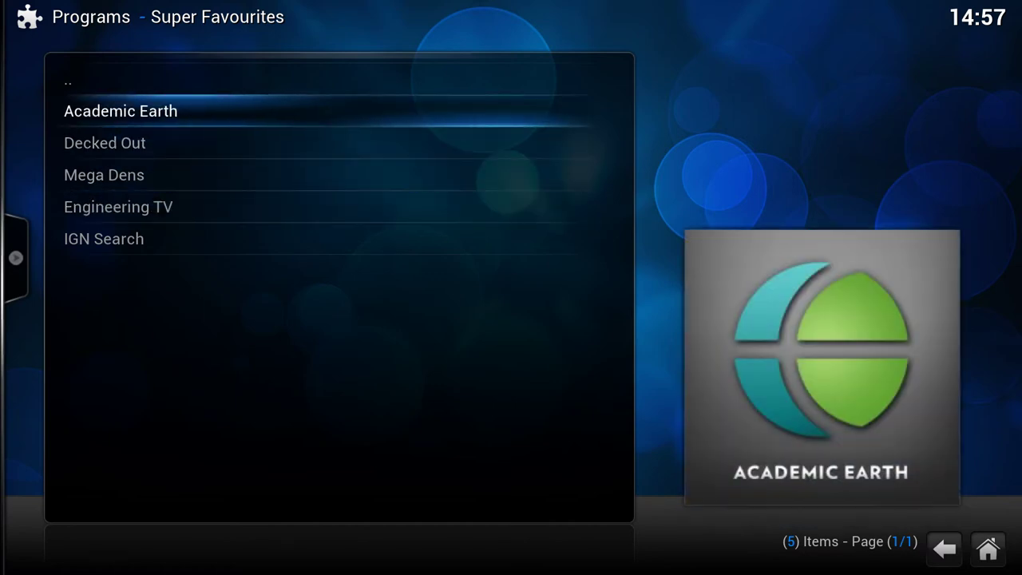
key("Down")
key("Down")
key("Up")
key("Up")
key("Down")
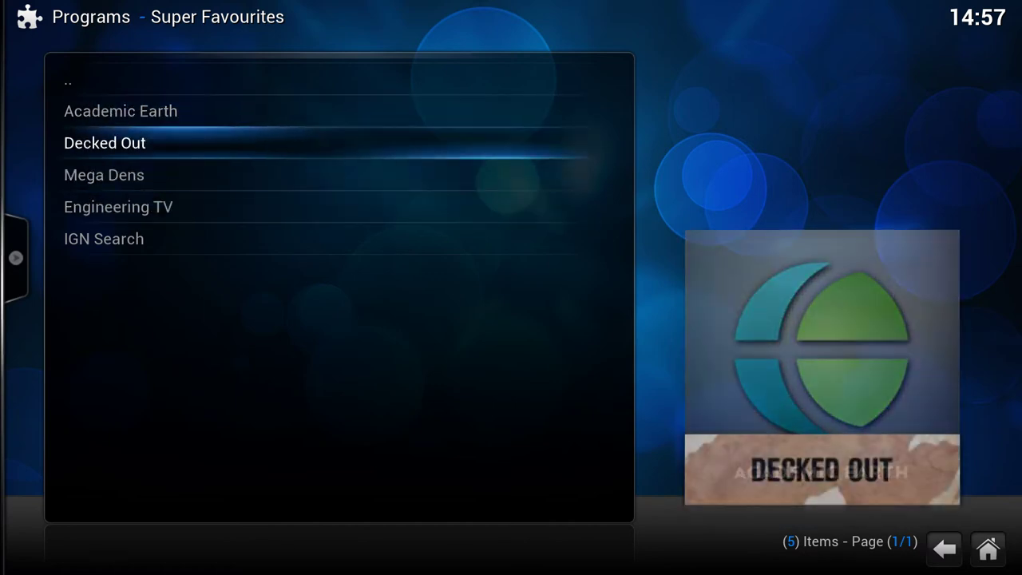
key("Down")
key("Up")
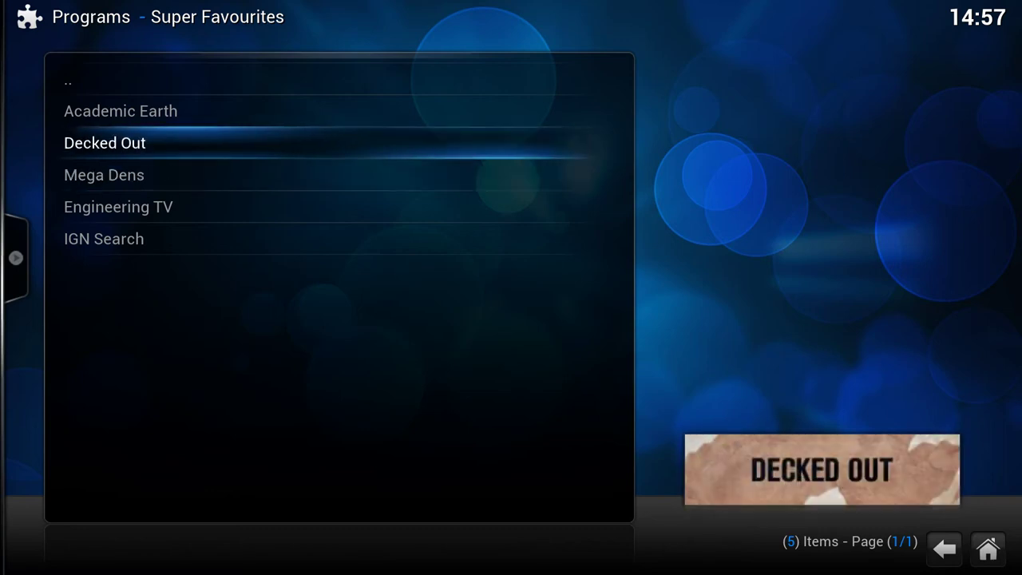
key("Down")
key("Up")
key("Down")
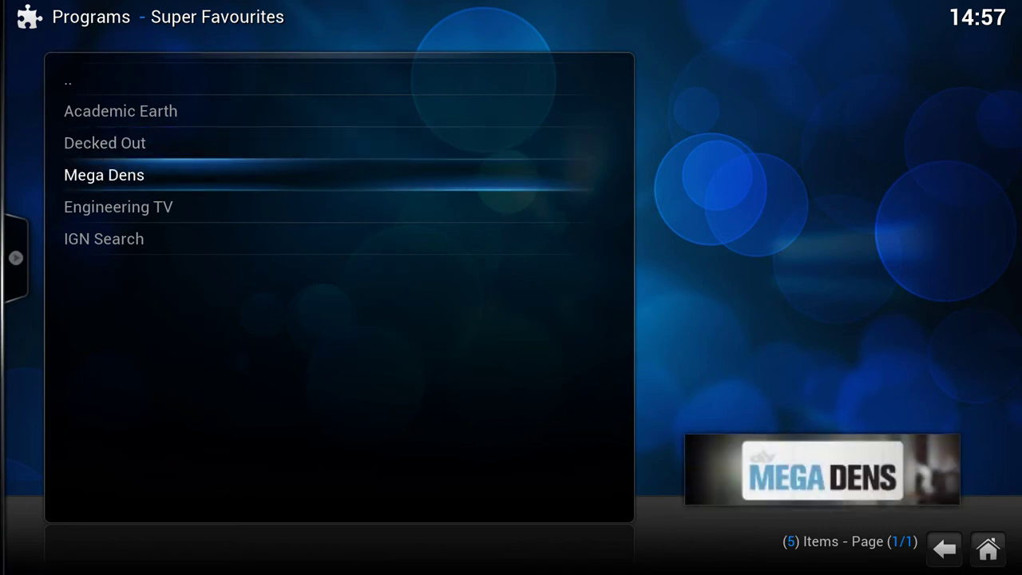
key("Up")
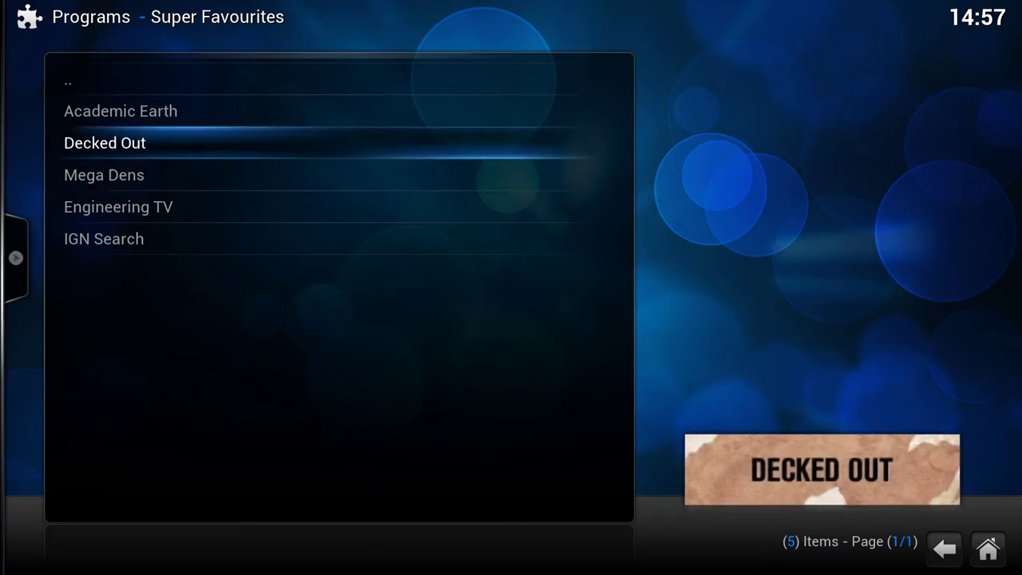
key("c")
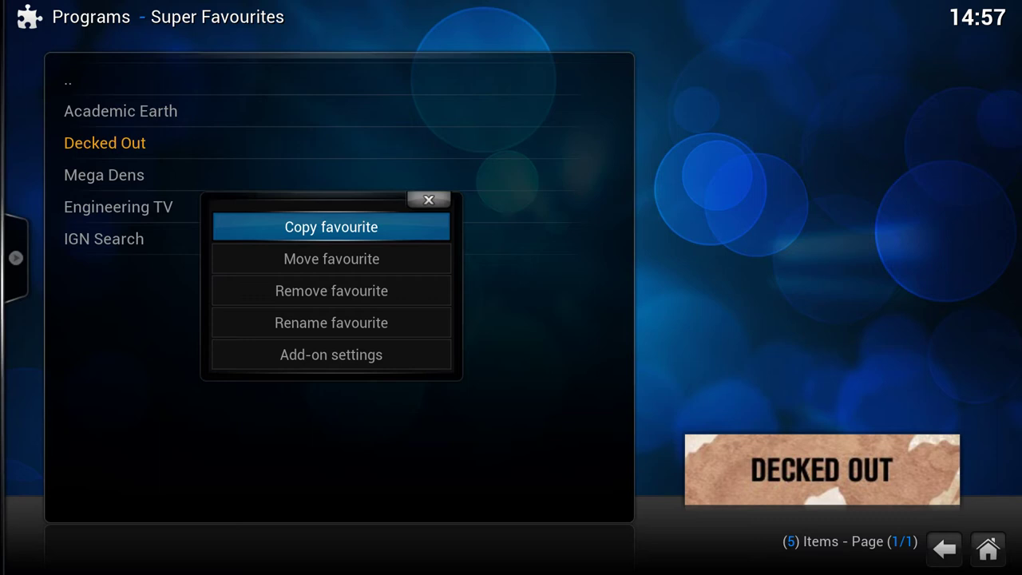
Choose Move favourite rather than Copy for Decked Out
key("Down")
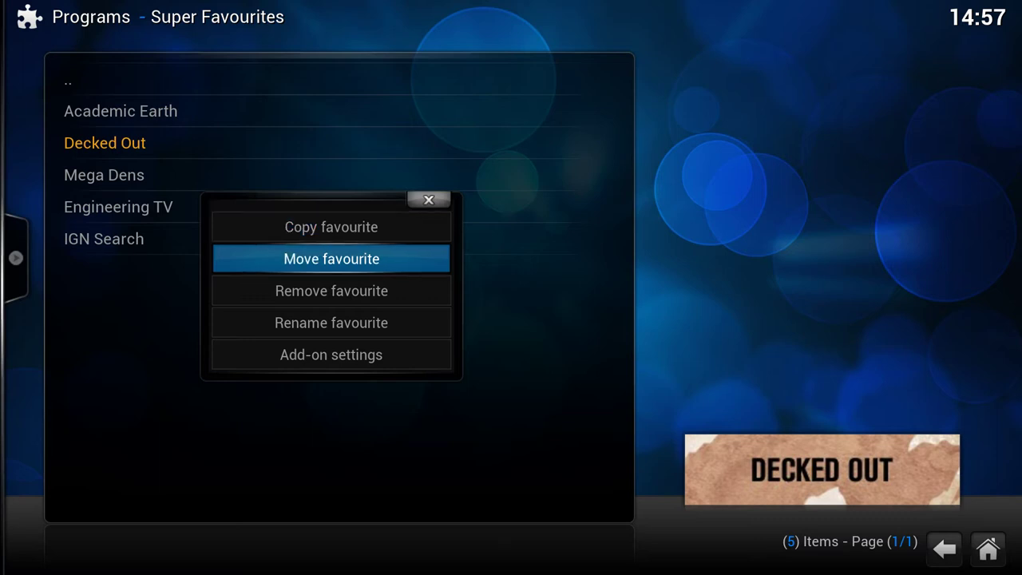
key("Up")
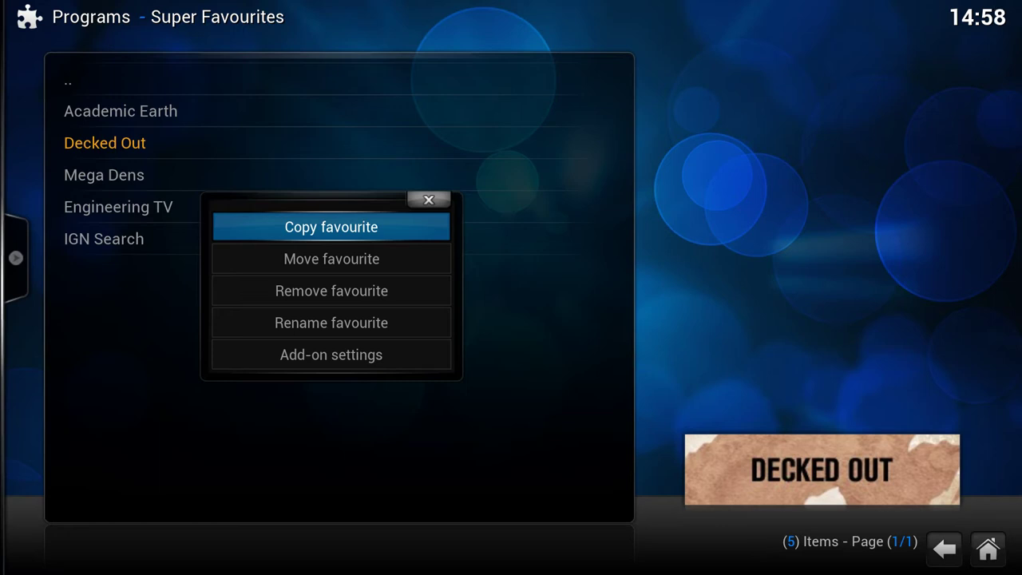
key("Down")
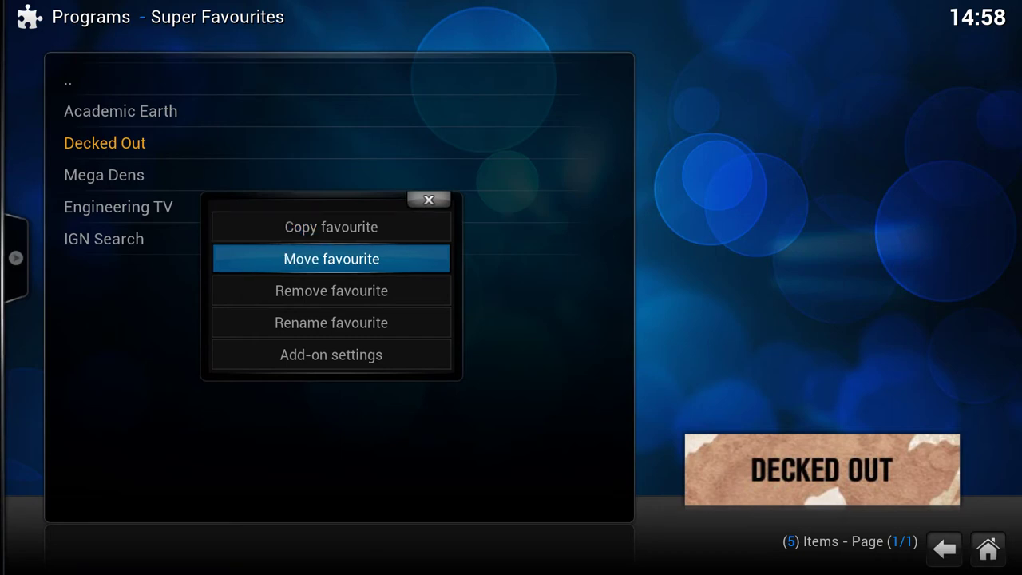
key("Up")
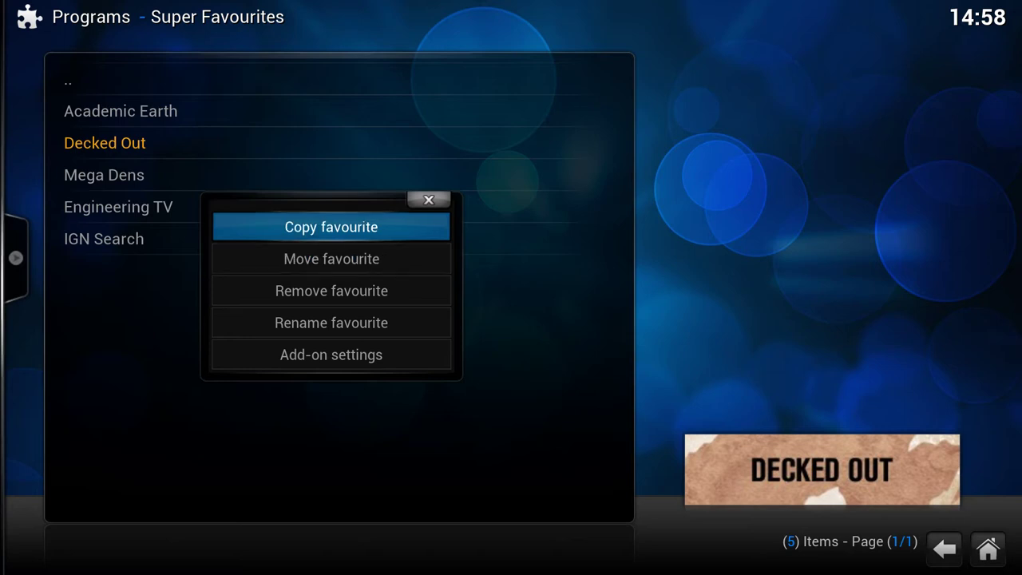
key("Down")
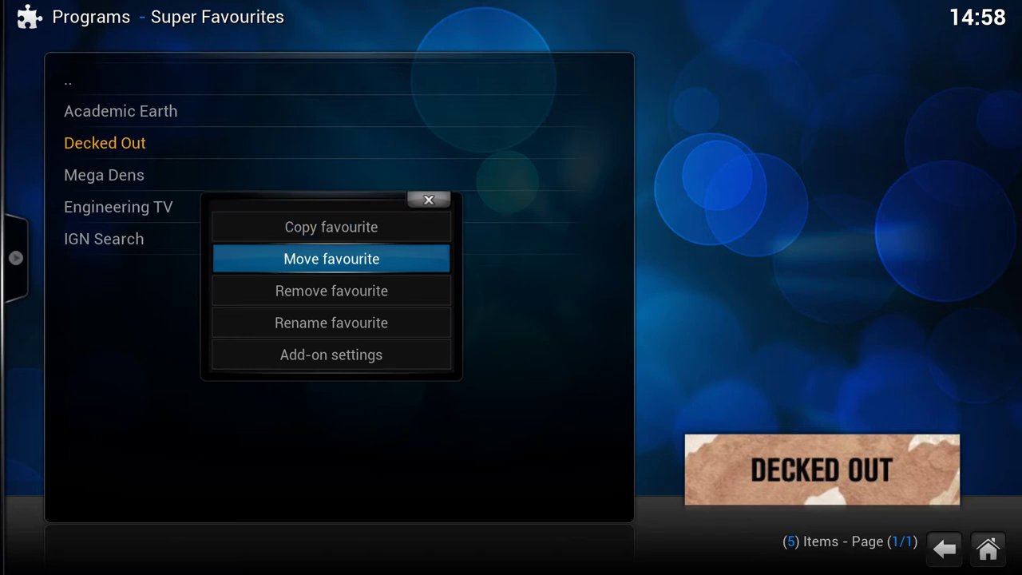
key("Return")
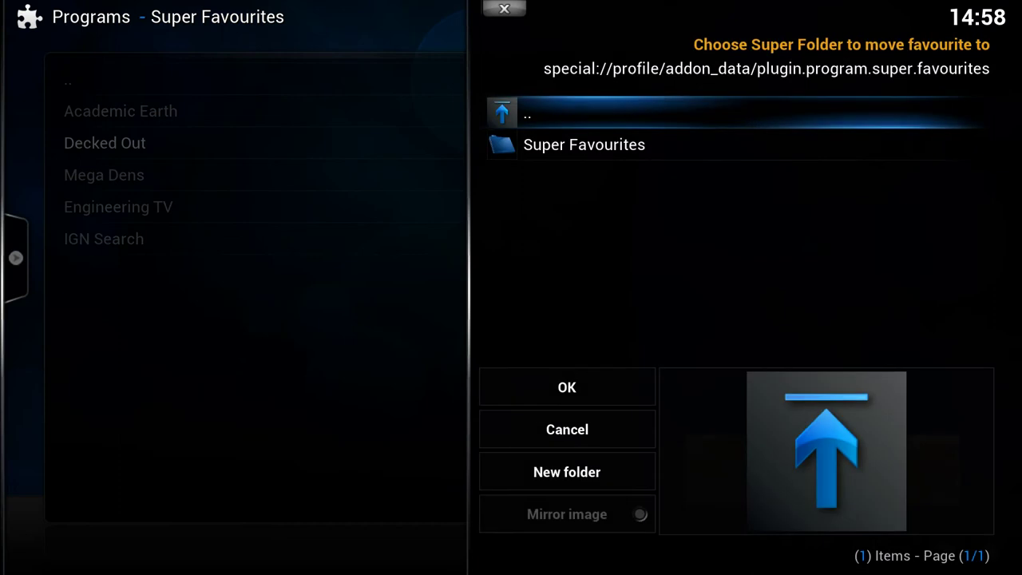
Create a new super folder named 'DIY' in Super Favourites
key("Down")
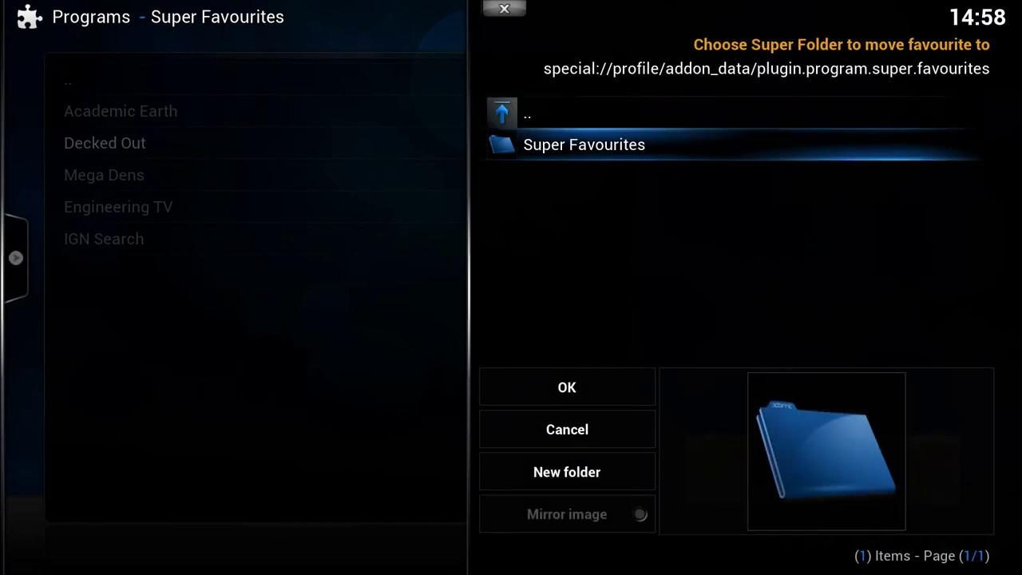
key("Return")
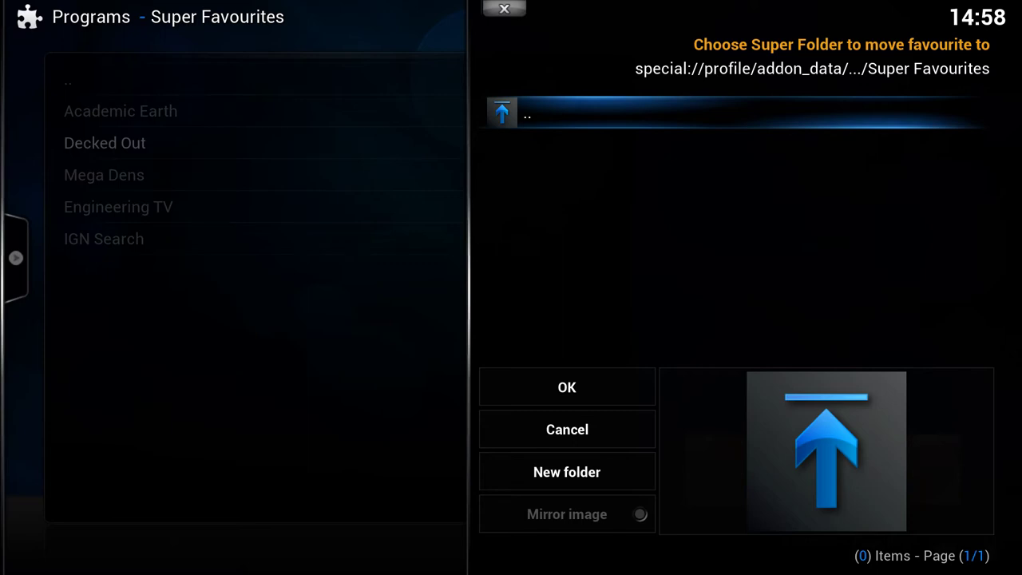
key("Down")
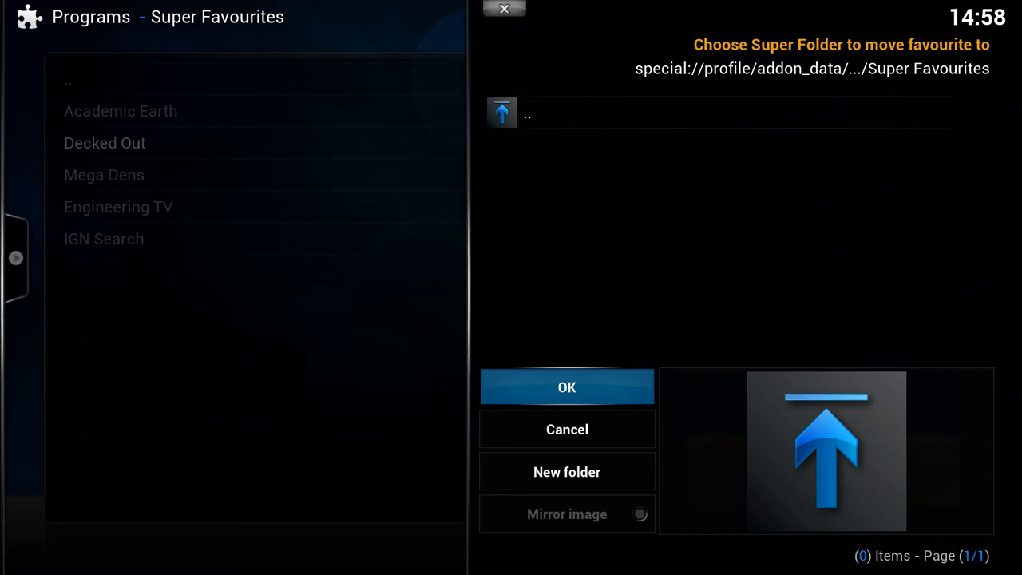
key("Down")
key("Down")
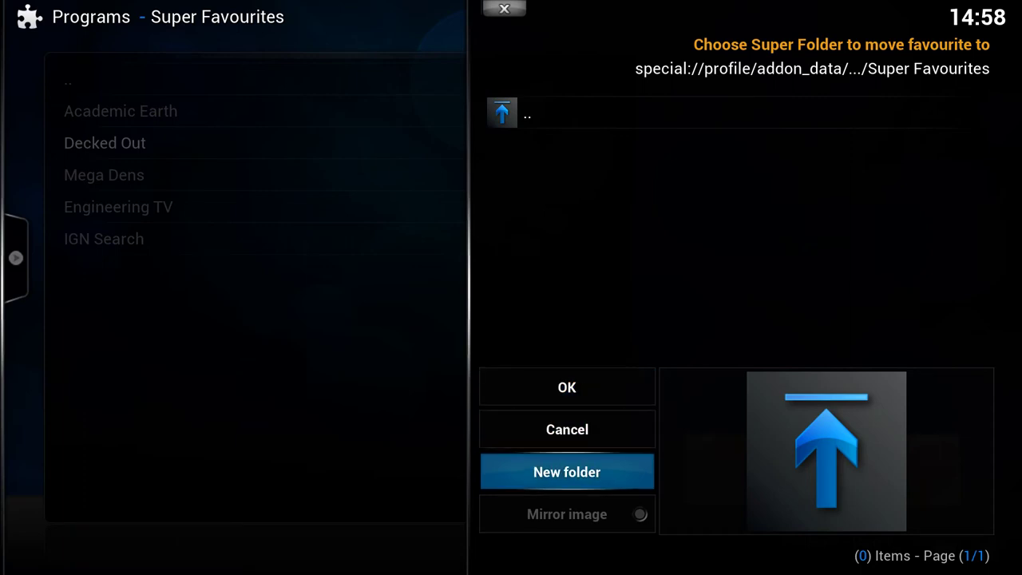
key("Return")
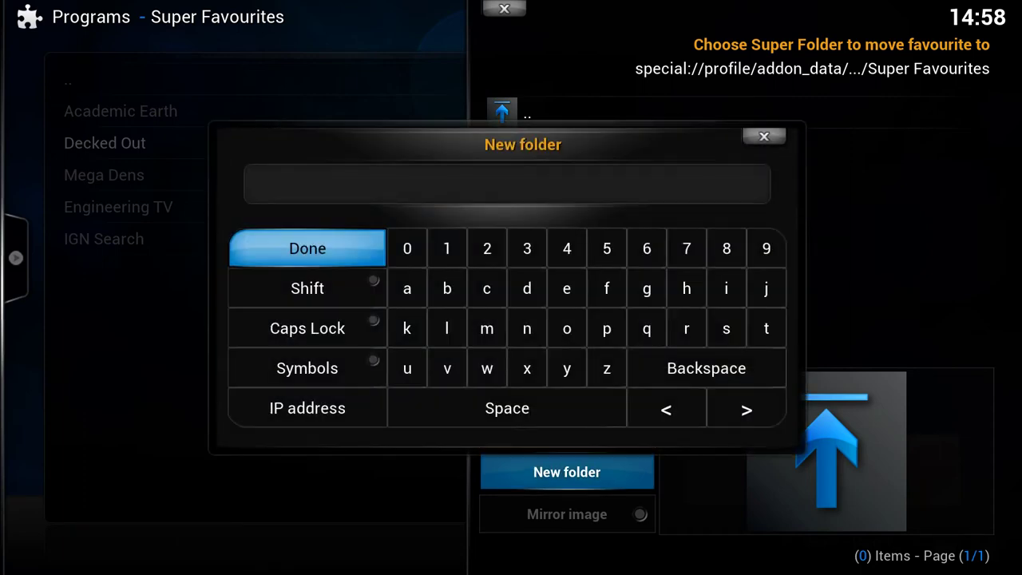
type("DIY")
key("Return")
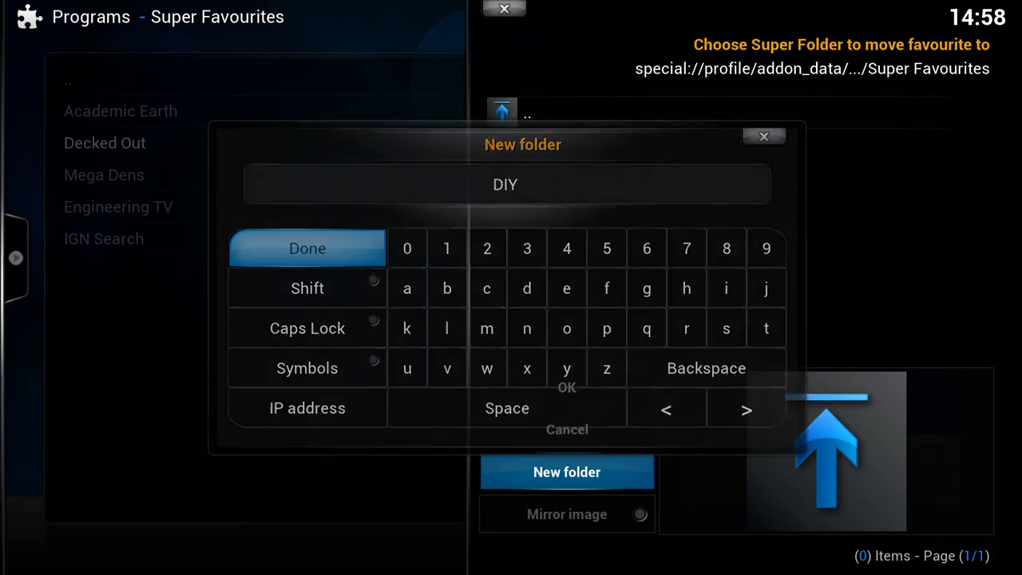
Select the DIY folder and confirm moving Decked Out into it
key("Up")
key("Up")
key("Up")
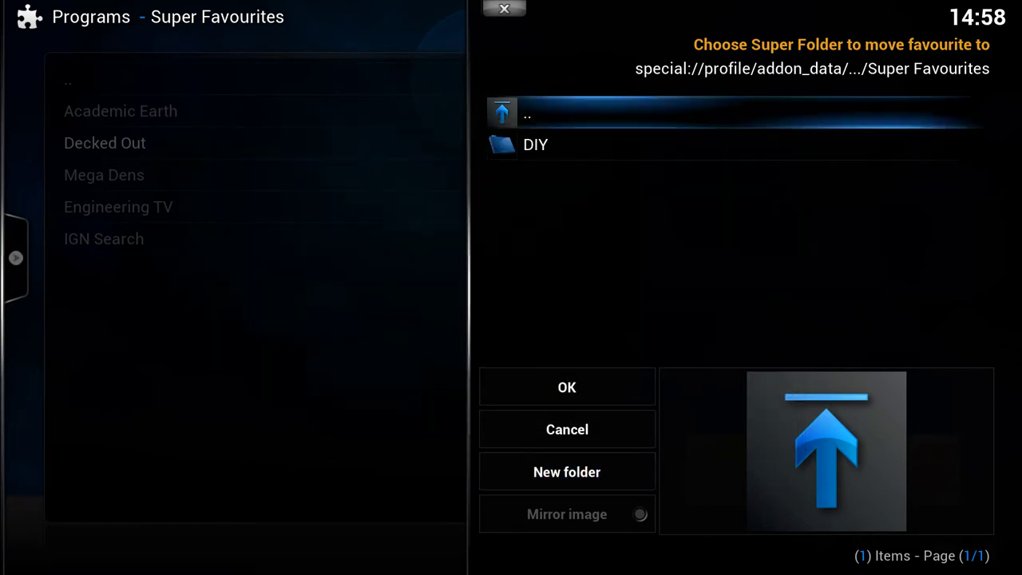
key("Down")
key("Return")
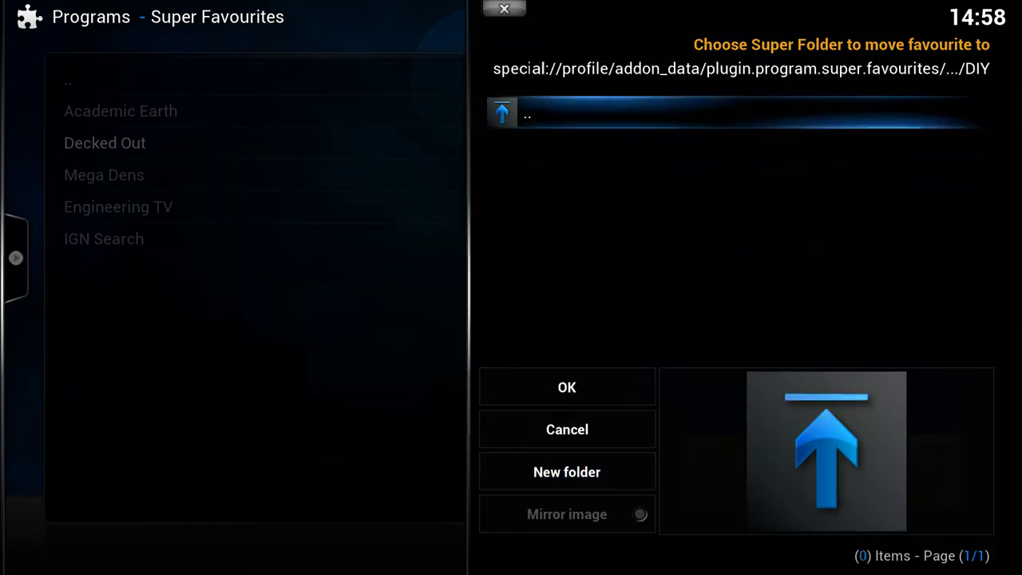
key("Down")
key("Return")
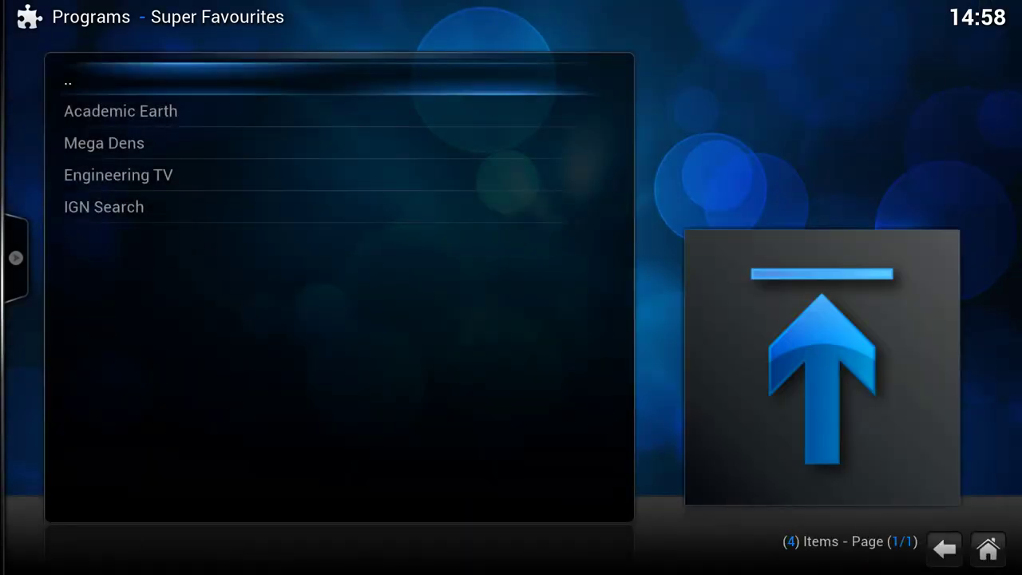
key("Down")
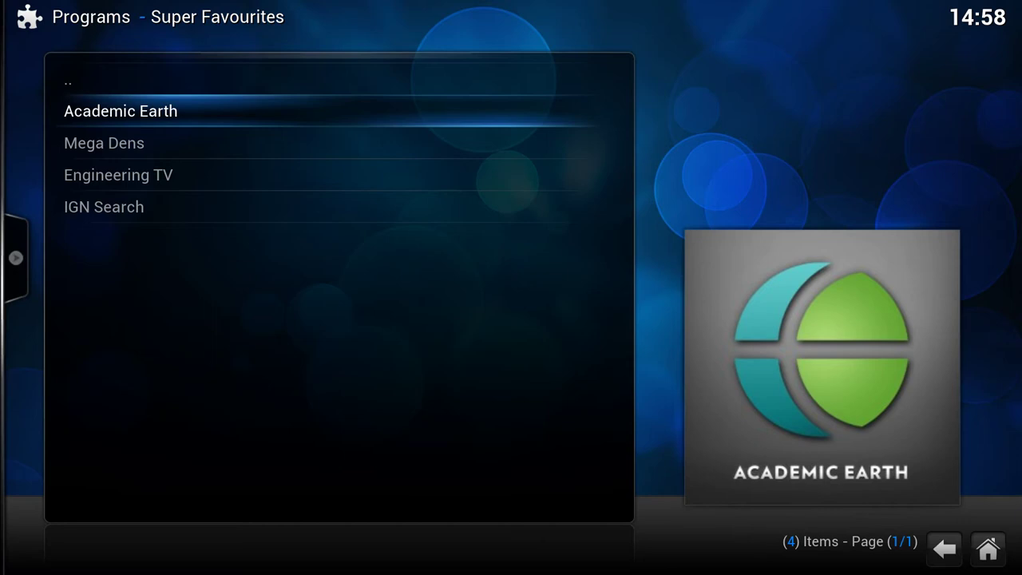
key("BackSpace")
key("Down")
key("Down")
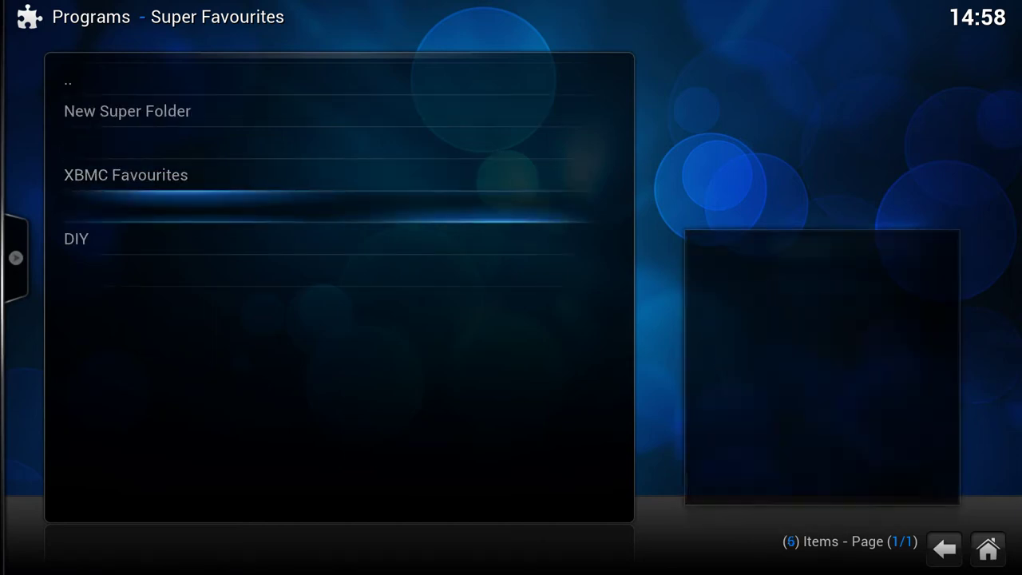
key("Return")
key("Down")
key("Down")
key("Down")
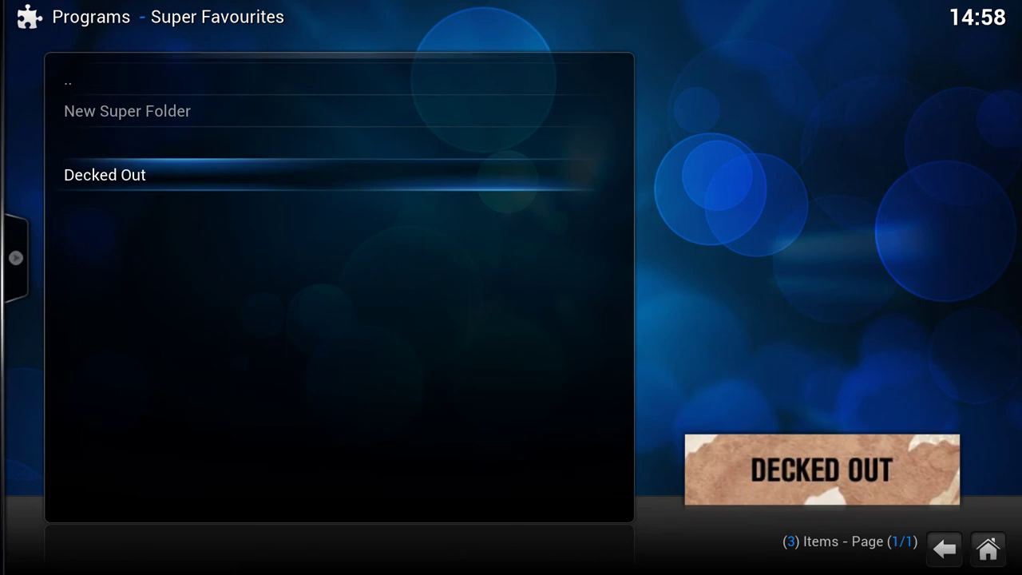
key("BackSpace")
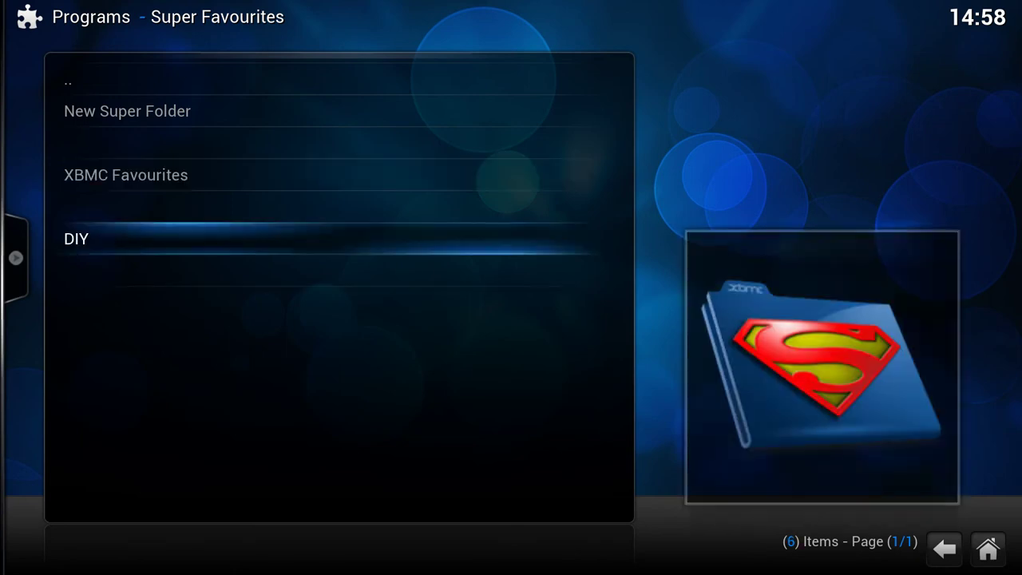
key("Up")
key("Up")
key("Return")
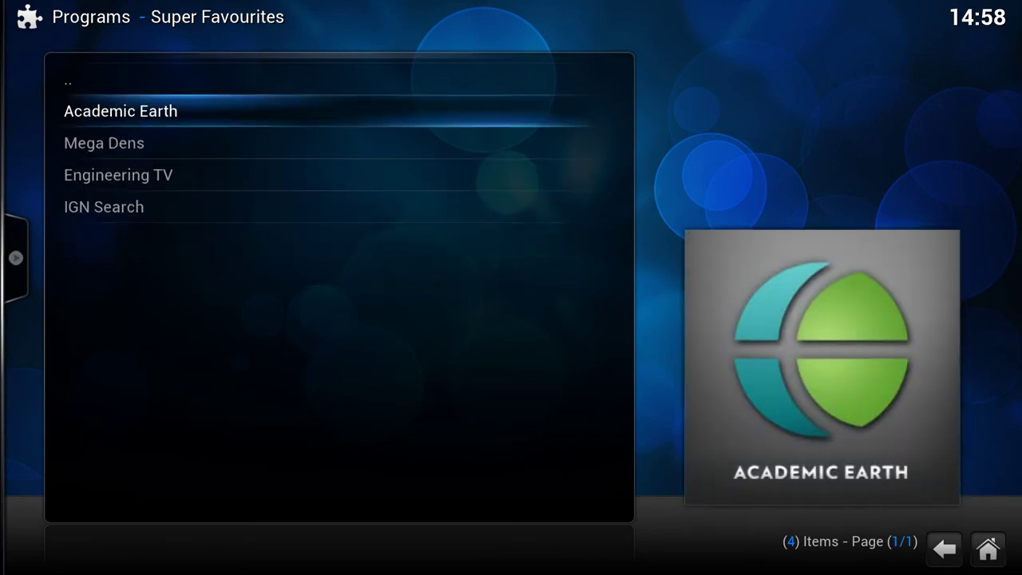
key("Down")
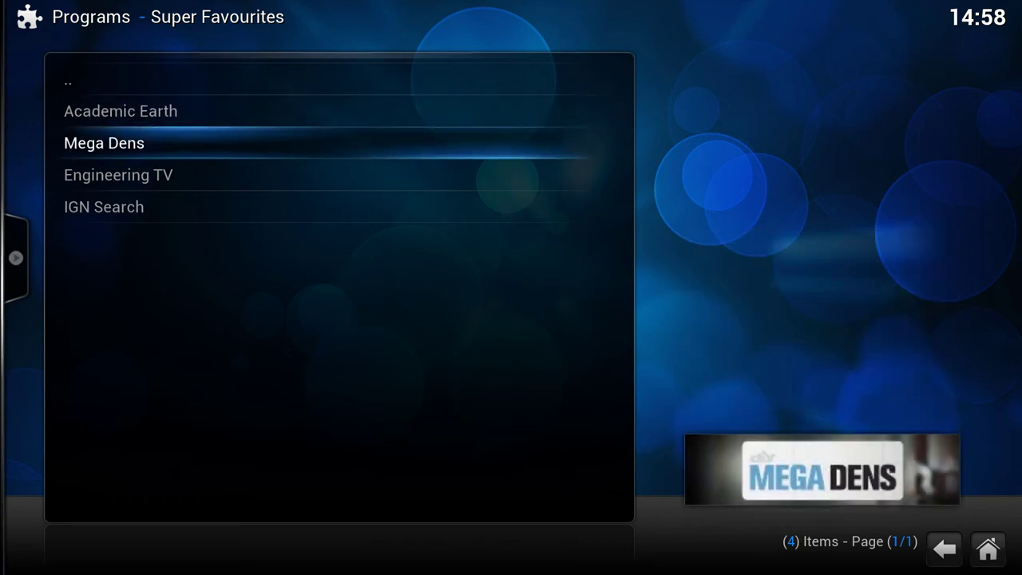
Copy the Mega Dens favourite into the DIY super folder
key("c")
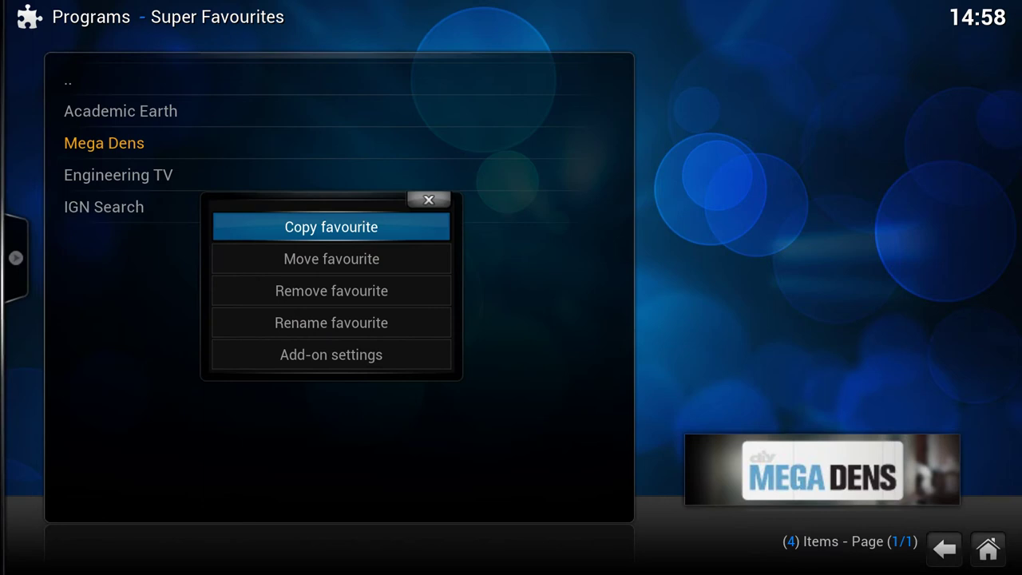
key("Down")
key("Up")
key("Return")
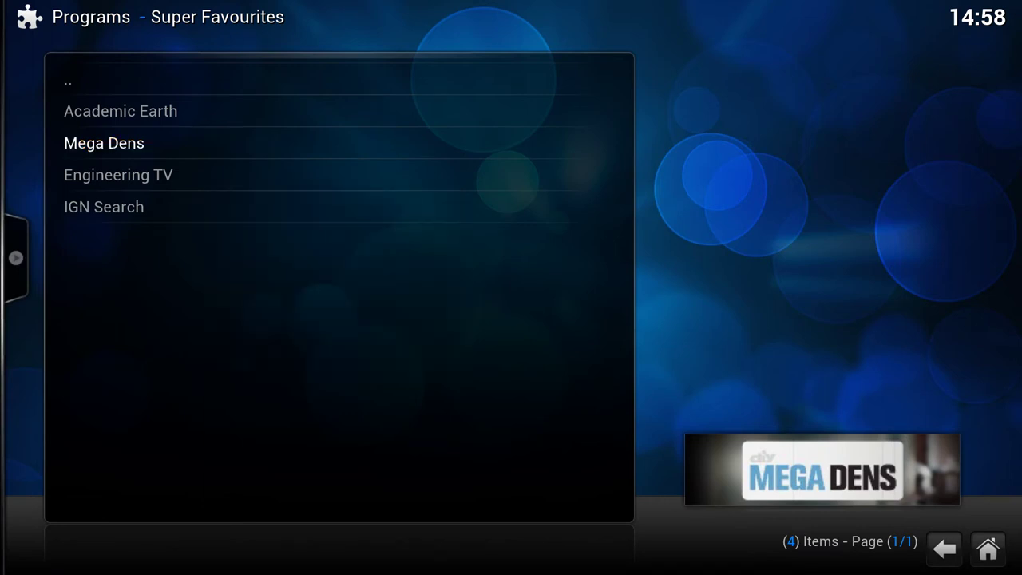
key("Down")
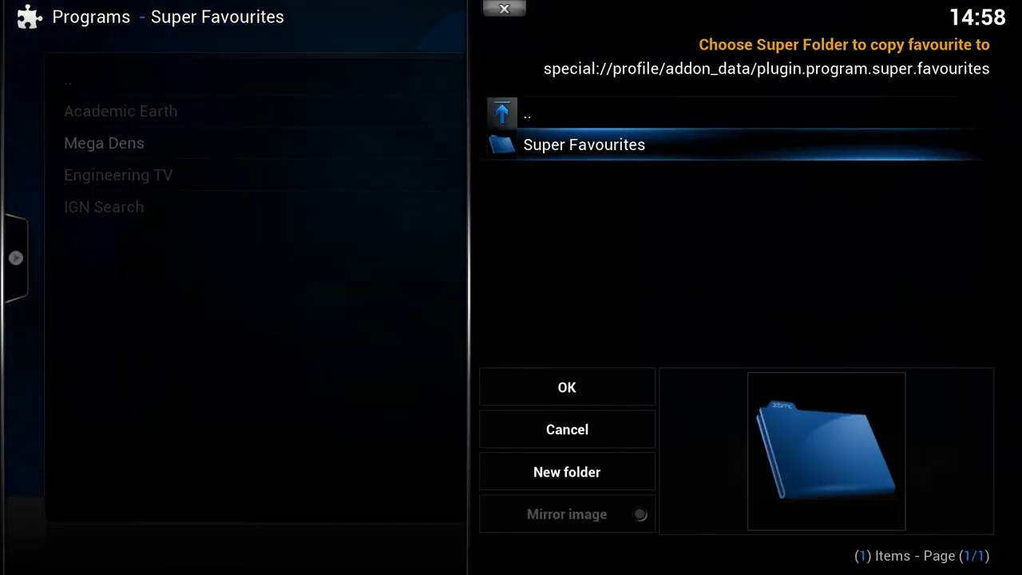
key("Return")
key("Down")
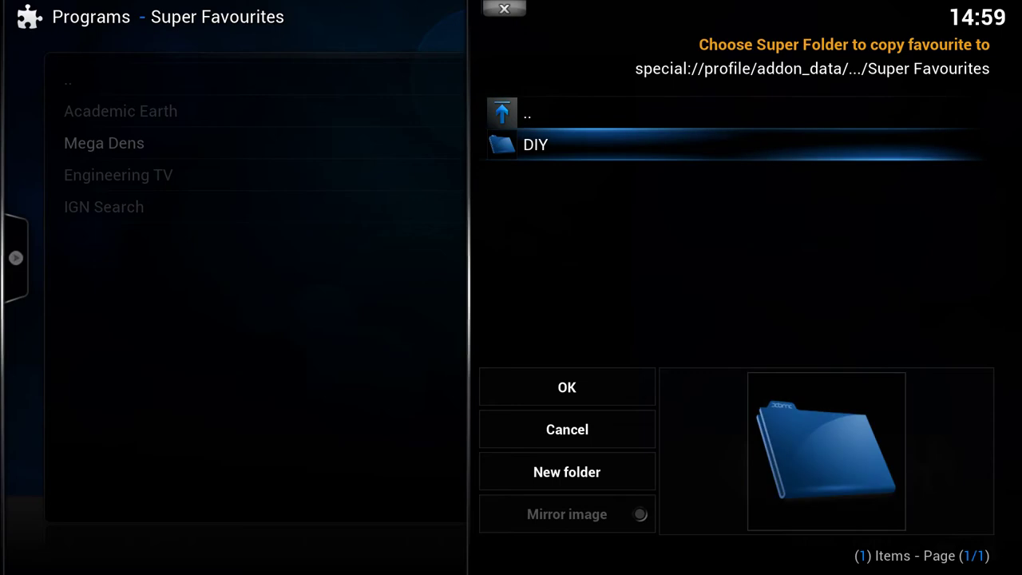
key("Return")
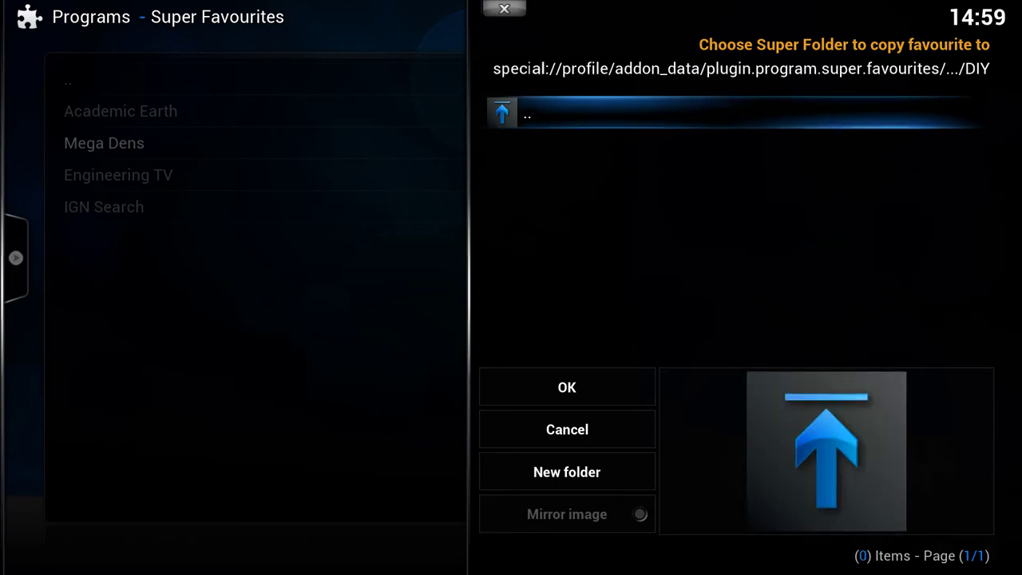
key("Down")
key("Return")
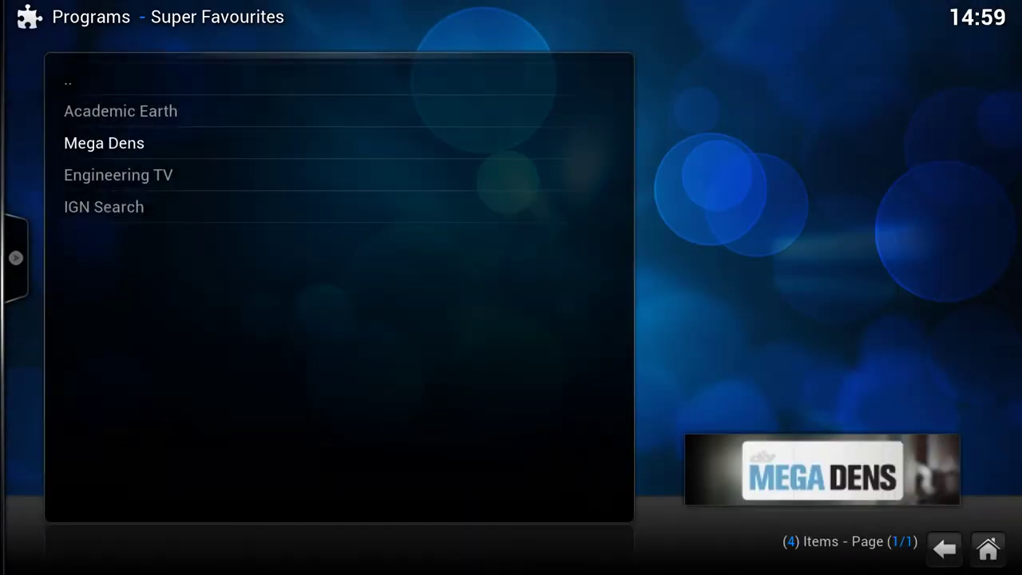
Open the DIY folder from the top level and check Decked Out and Mega Dens
key("Up")
key("Down")
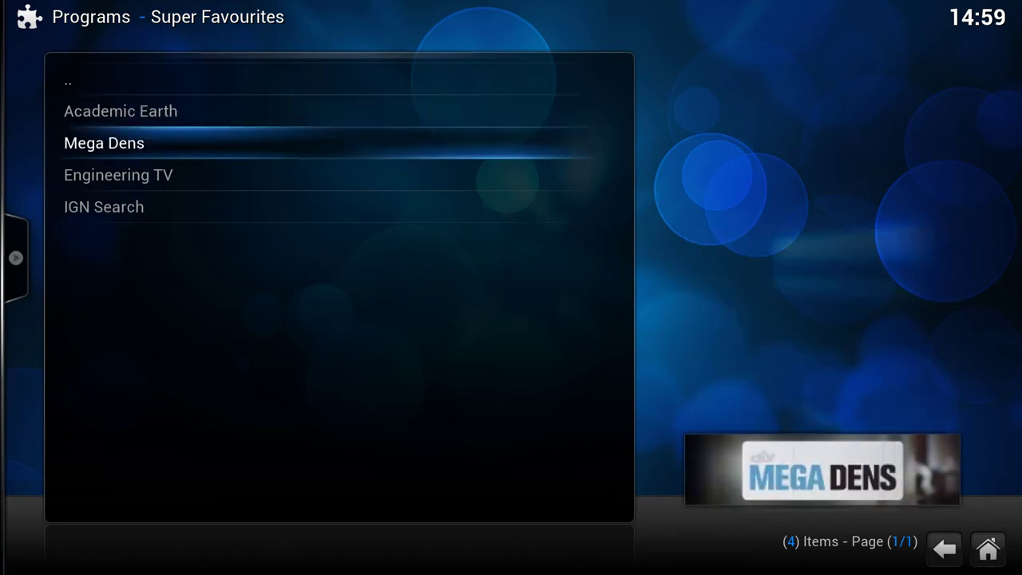
key("BackSpace")
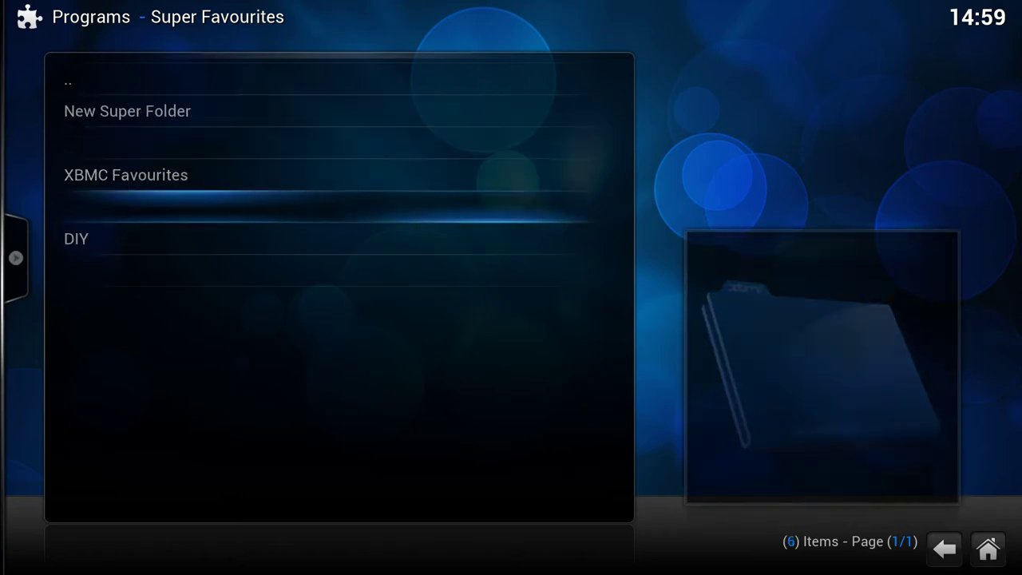
key("Down")
key("Return")
key("Down")
key("Up")
key("Down")
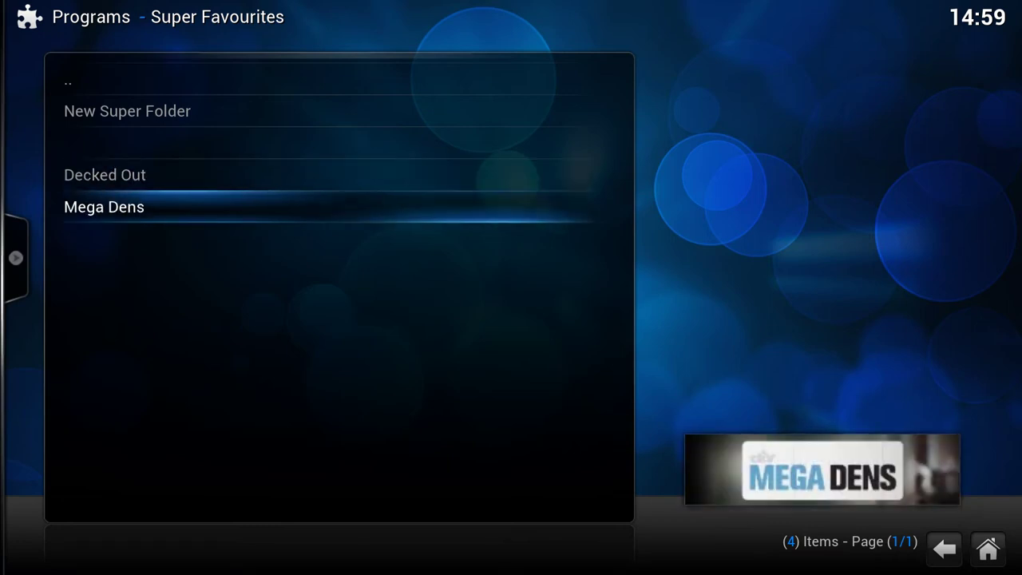
key("Down")
key("Down")
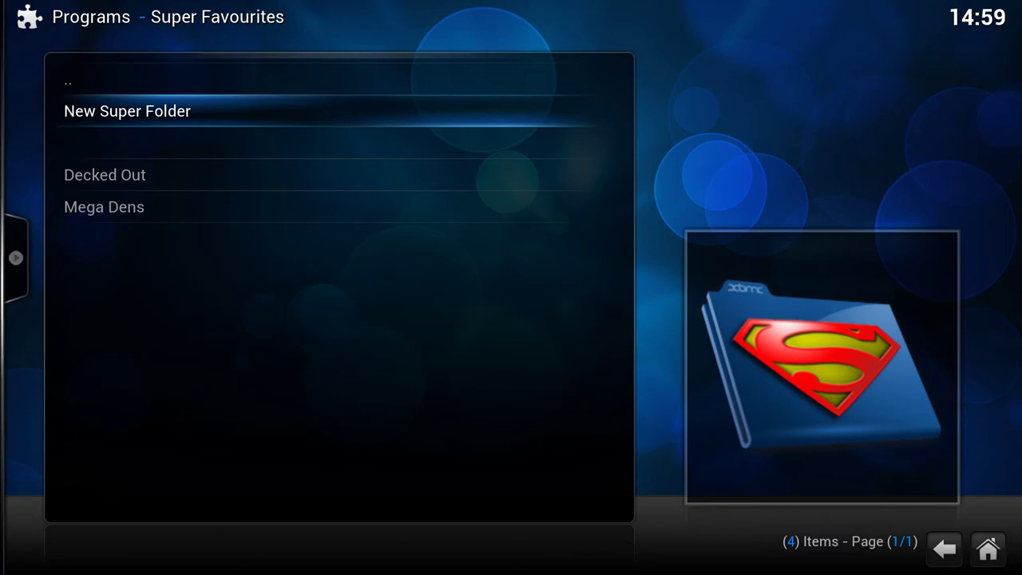
key("Down")
key("Down")
Add a 'Decking' super folder in DIY, above Decked Out and Mega Dens
key("Up")
key("Up")
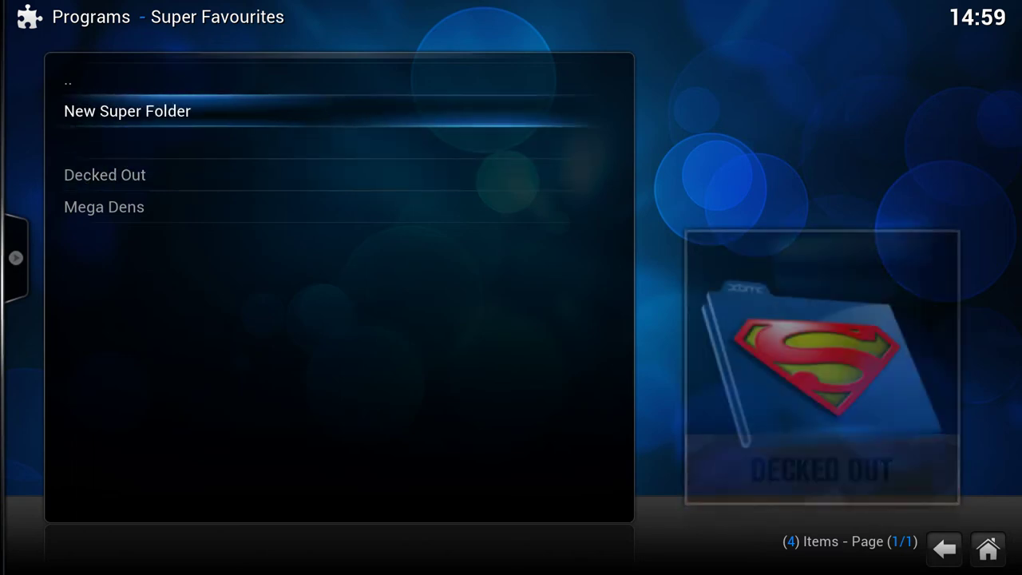
key("Up")
key("Down")
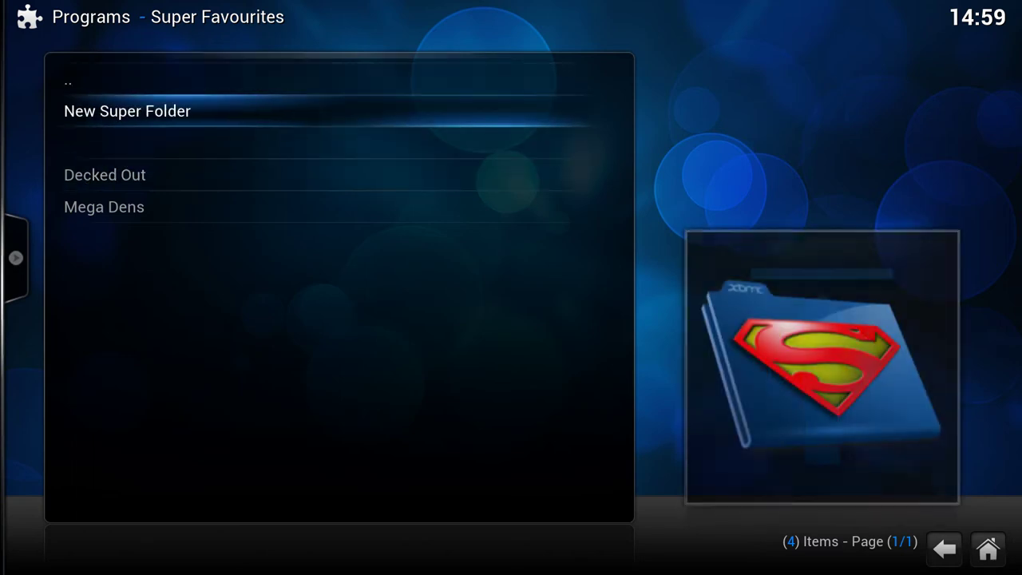
key("Return")
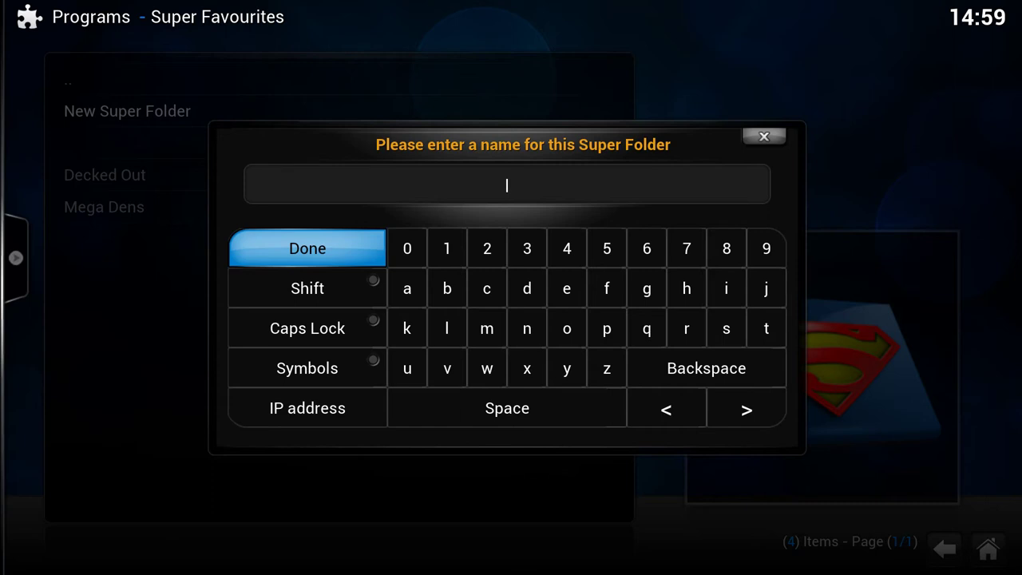
type("Decking")
key("Return")
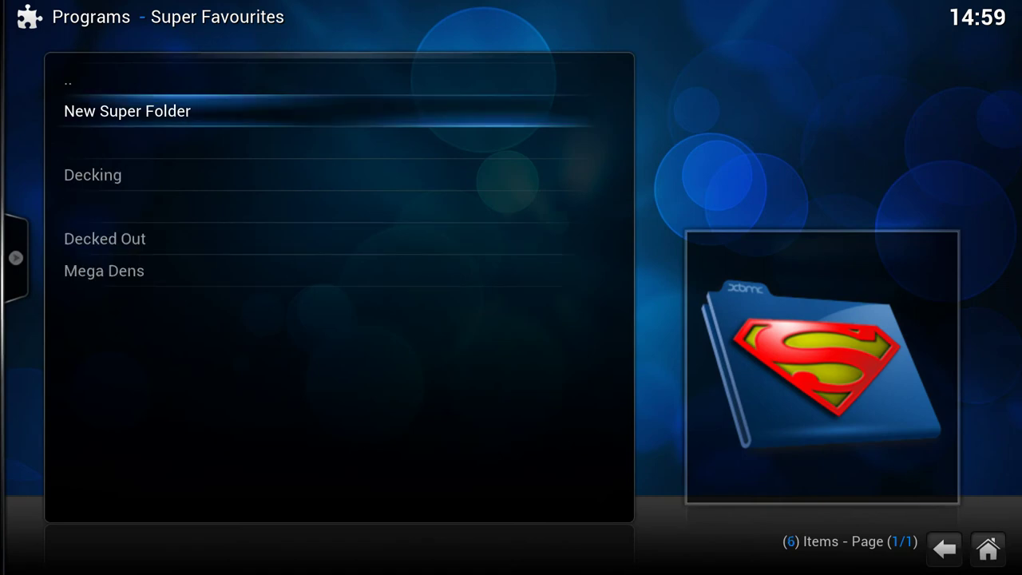
key("Down")
key("Down")
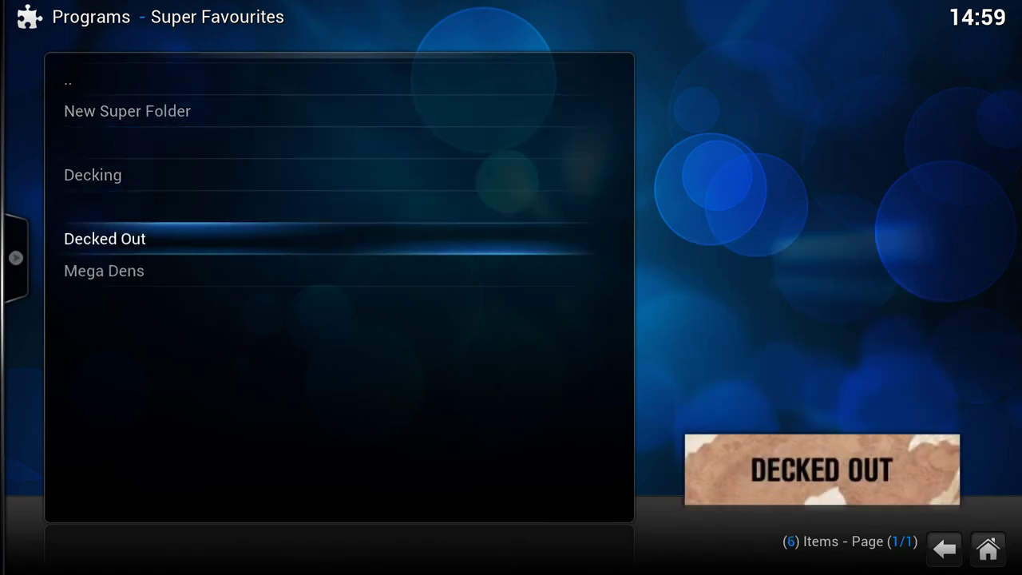
Choose Move favourite for the Decked Out favourite
key("c")
key("Down")
key("Down")
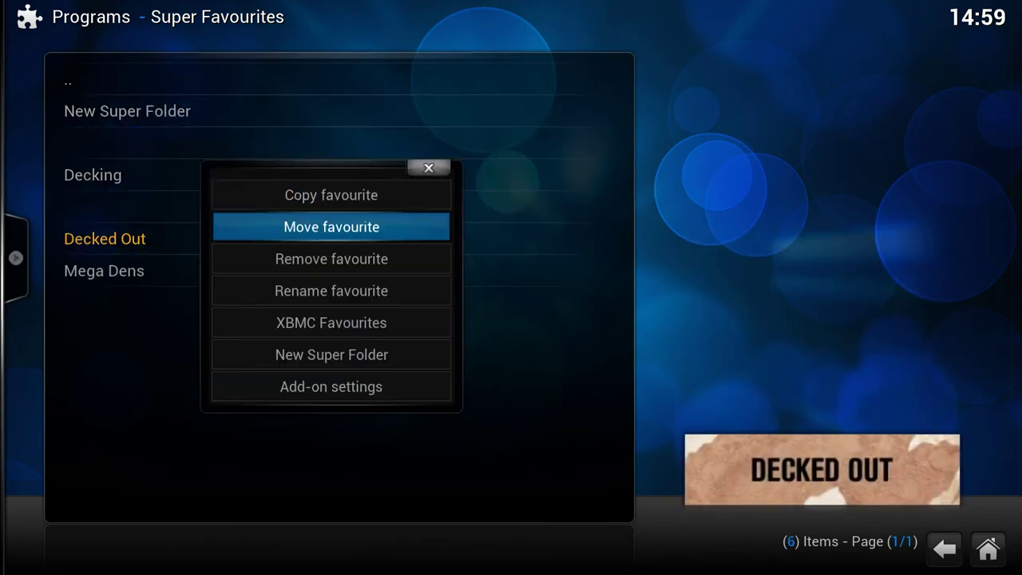
key("Up")
key("Up")
key("Down")
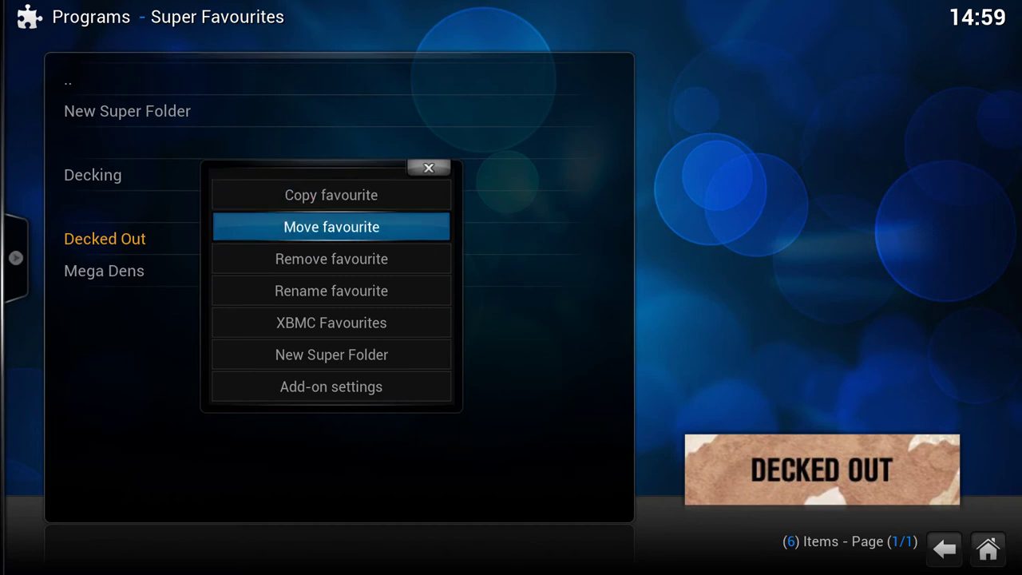
key("Down")
key("Down")
key("Up")
key("Up")
key("Return")
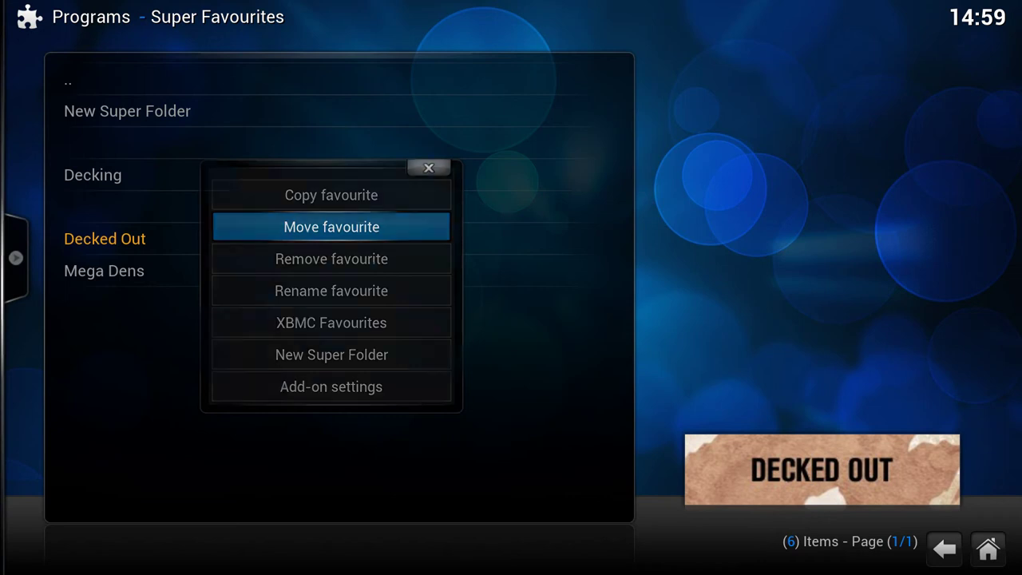
Move Decked Out into Super Favourites > DIY > Decking
key("Down")
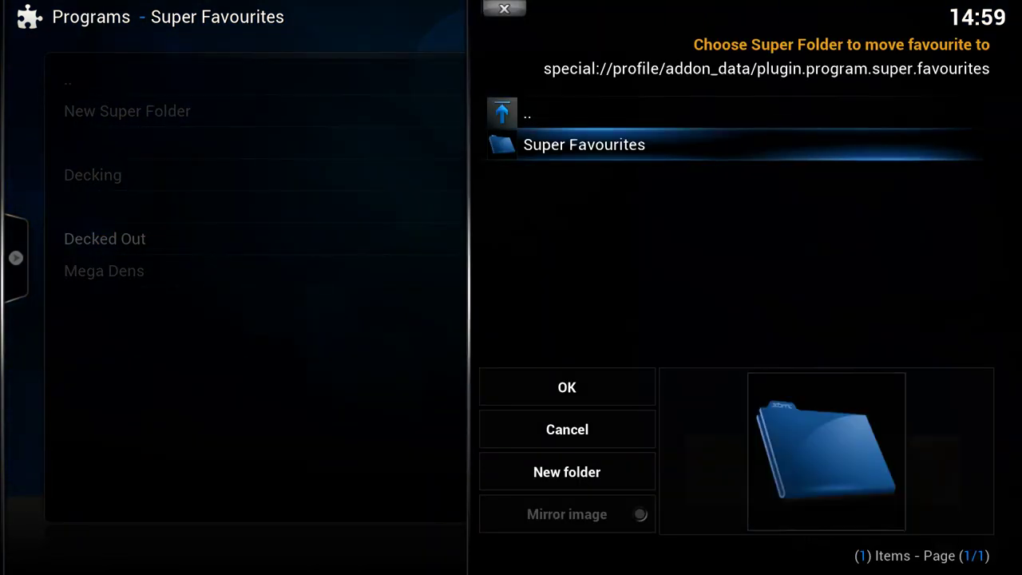
key("Return")
key("Down")
key("BackSpace")
key("Up")
key("Down")
key("Return")
key("Down")
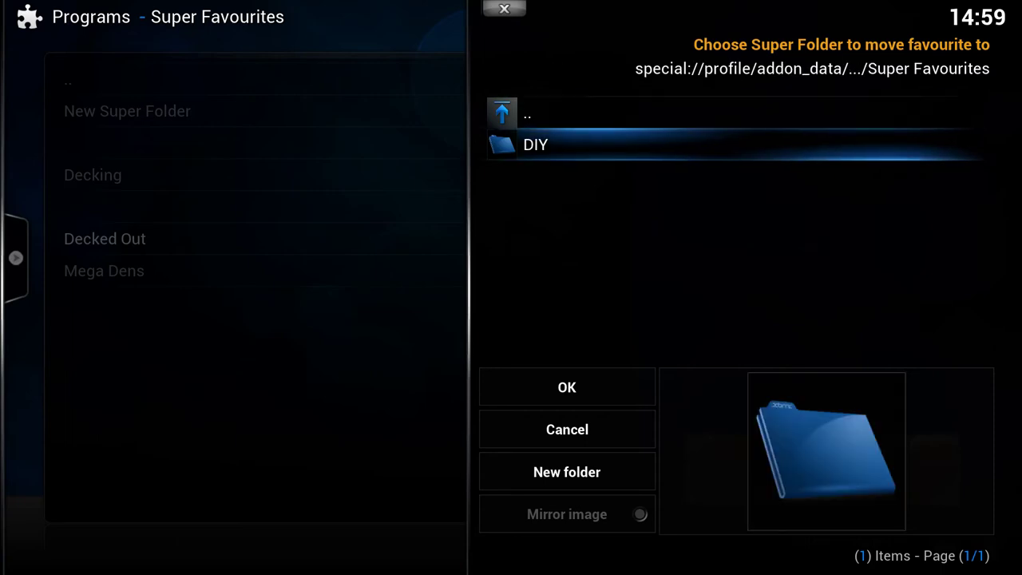
key("Return")
key("Down")
key("Return")
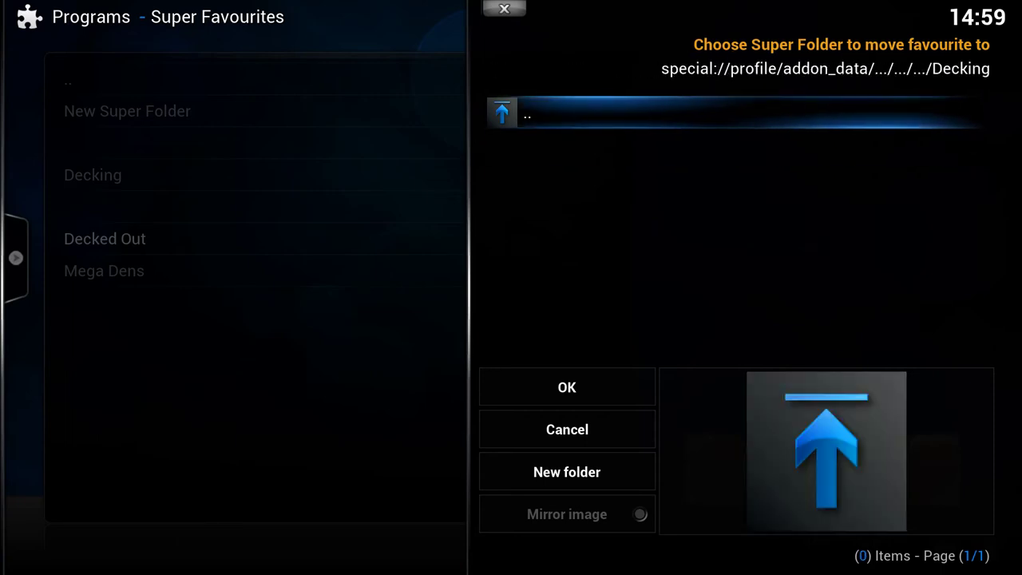
key("Down")
key("Return")
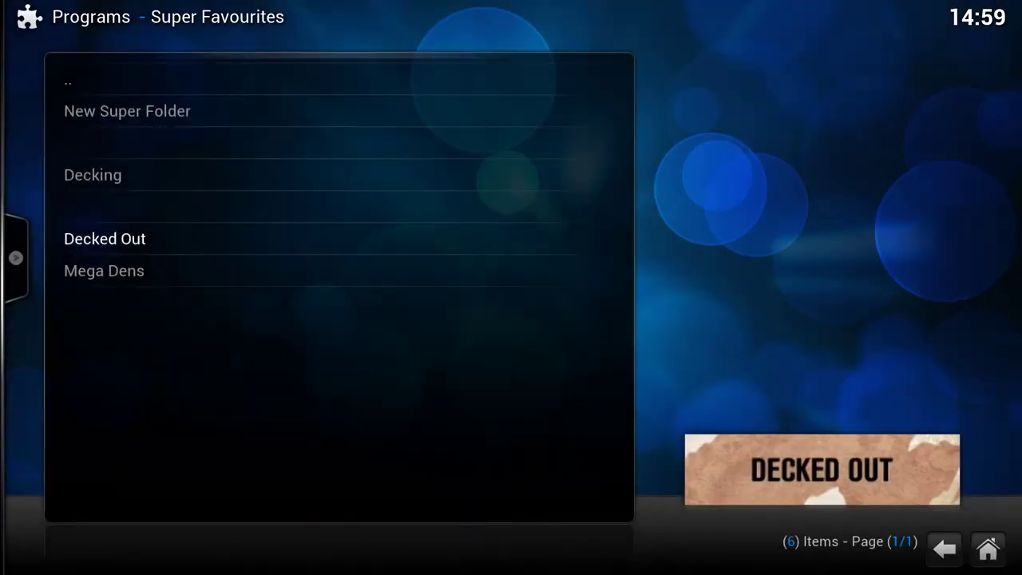
Open the Decking folder to confirm Decked Out is now inside it
key("Down")
key("Down")
key("Down")
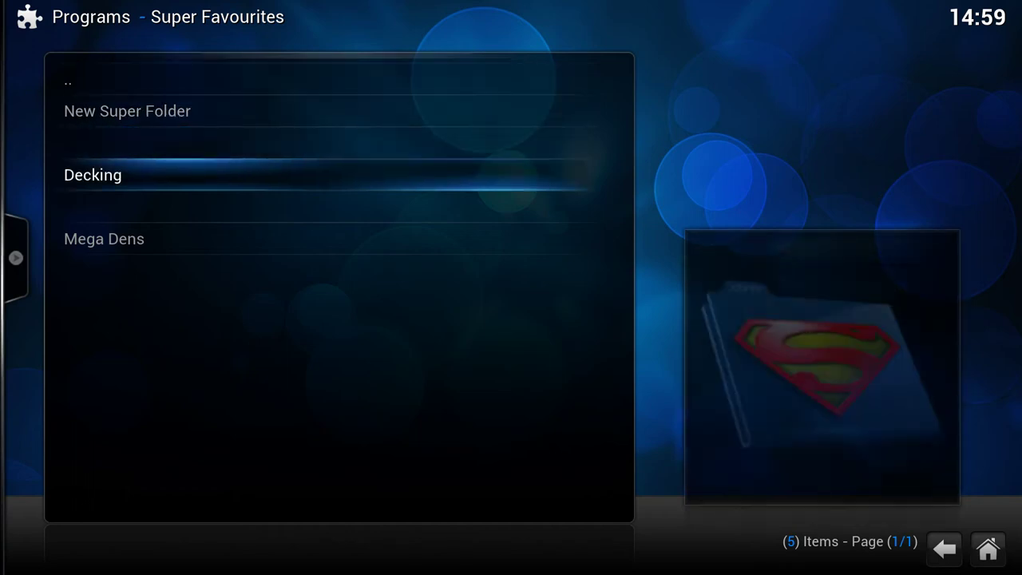
key("Return")
key("Down")
key("Down")
key("Up")
key("Up")
key("Up")
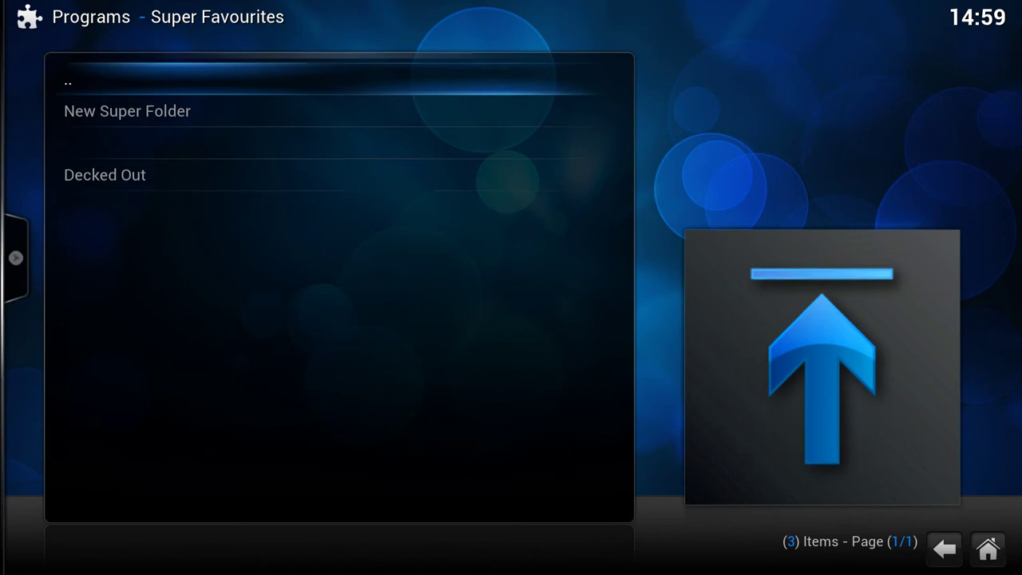
key("Return")
key("Up")
key("Up")
key("Down")
key("Down")
key("Down")
key("Down")
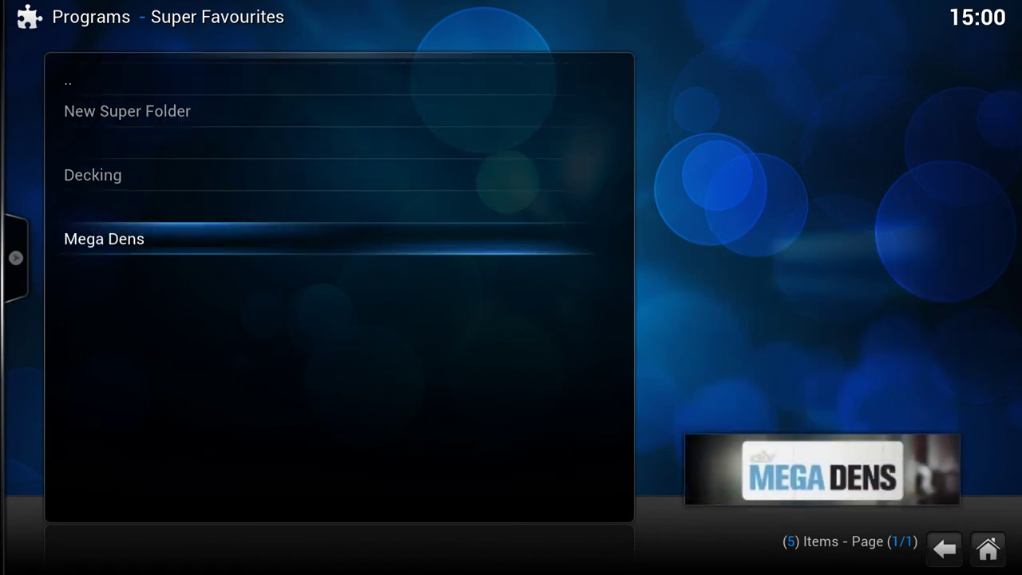
key("Up")
key("Up")
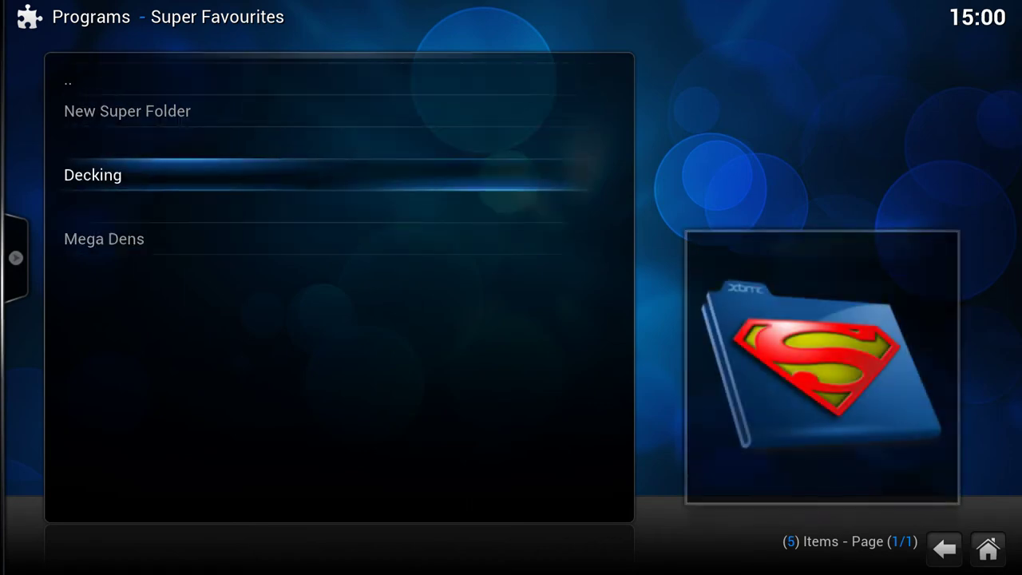
key("Return")
key("Down")
key("Down")
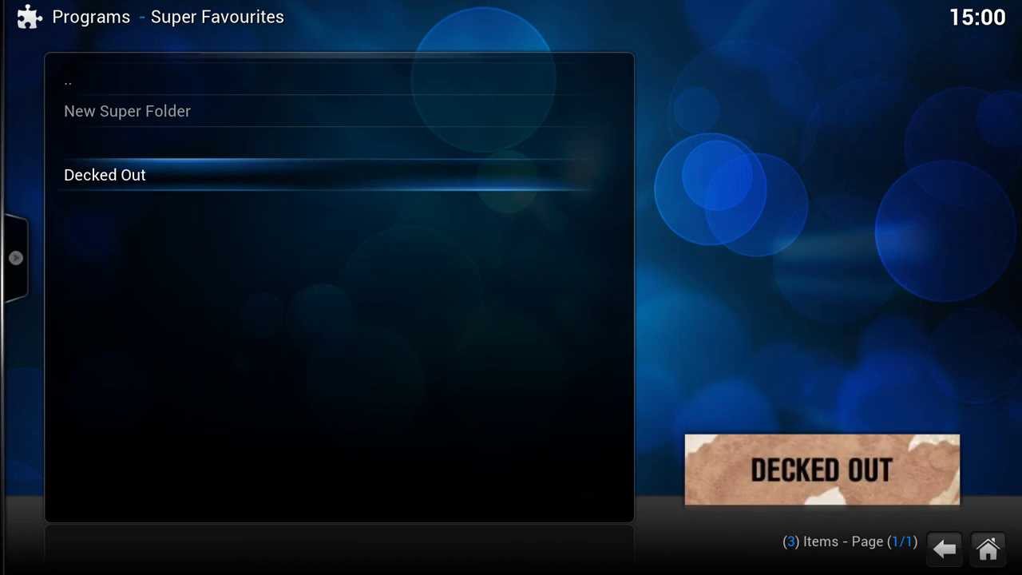
Go back up through DIY to the top Super Favourites list
key("Up")
key("Up")
key("Return")
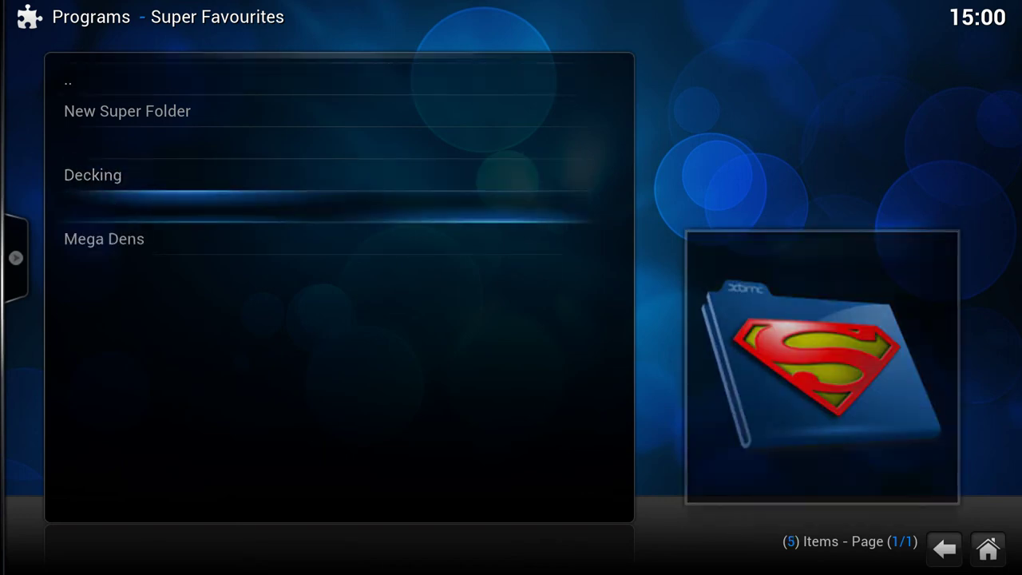
key("Down")
key("Down")
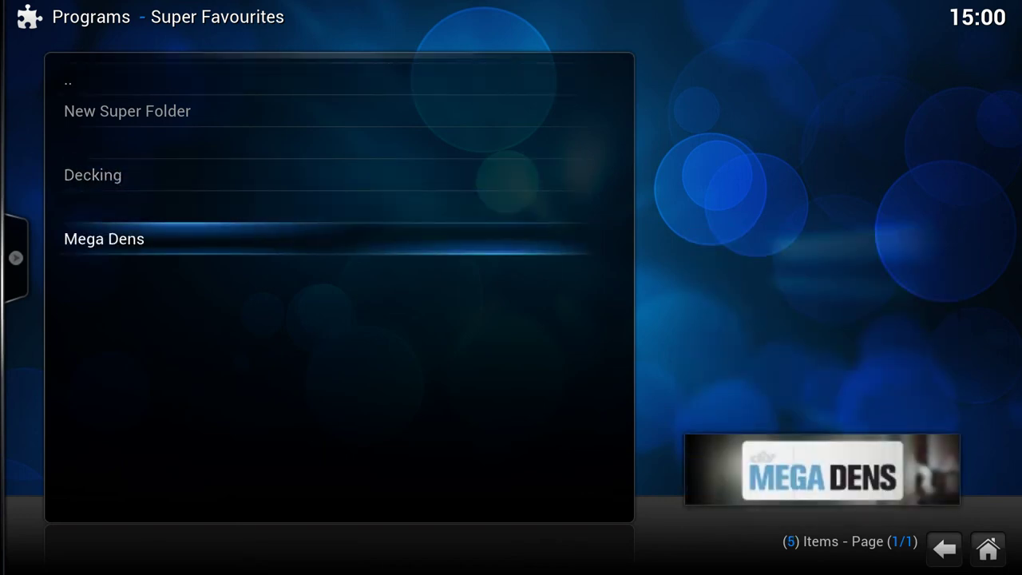
key("Up")
key("Up")
key("Up")
key("Up")
key("Up")
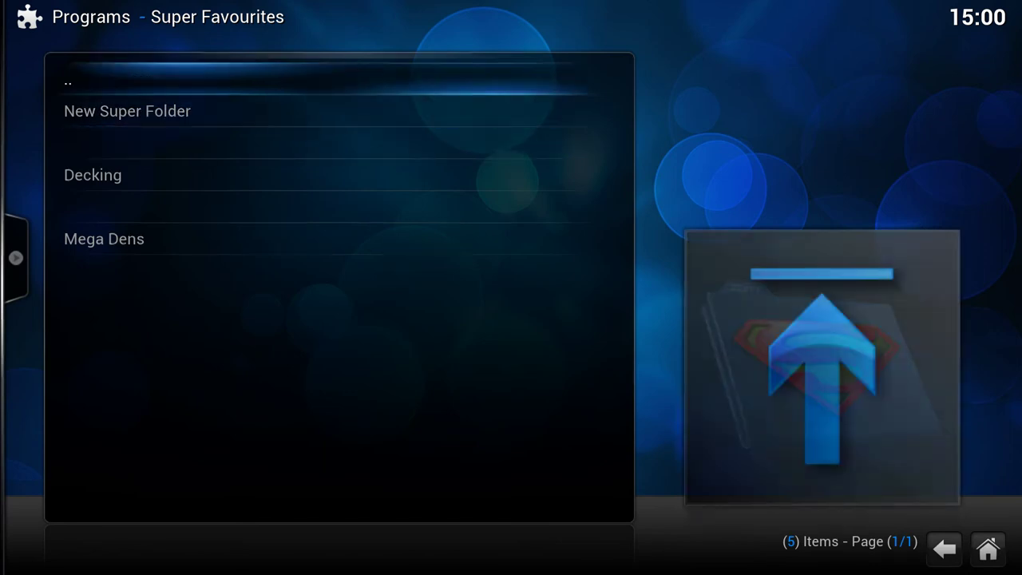
key("Return")
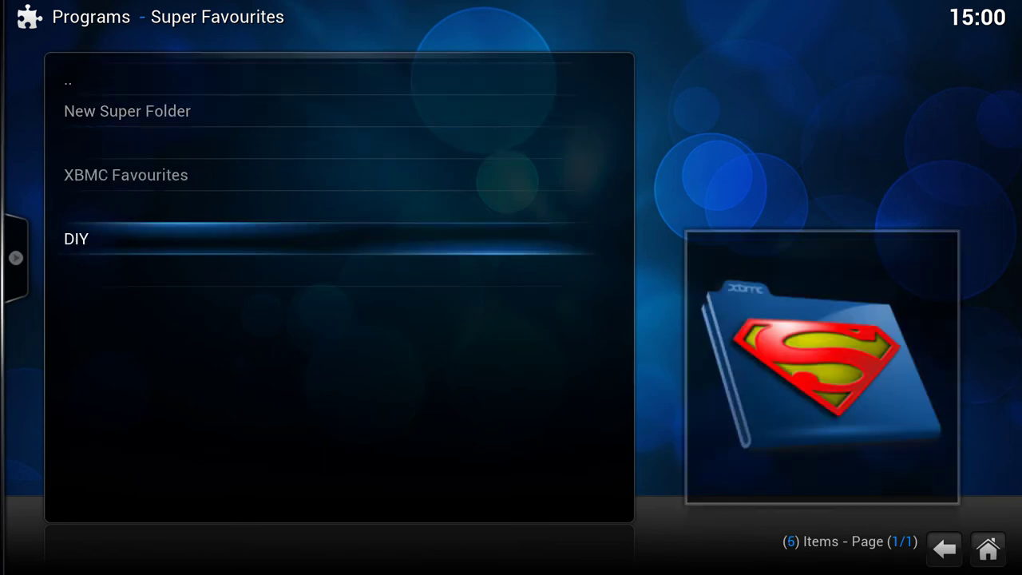
Move IGN Search from XBMC Favourites to the Super Favourites root
key("Up")
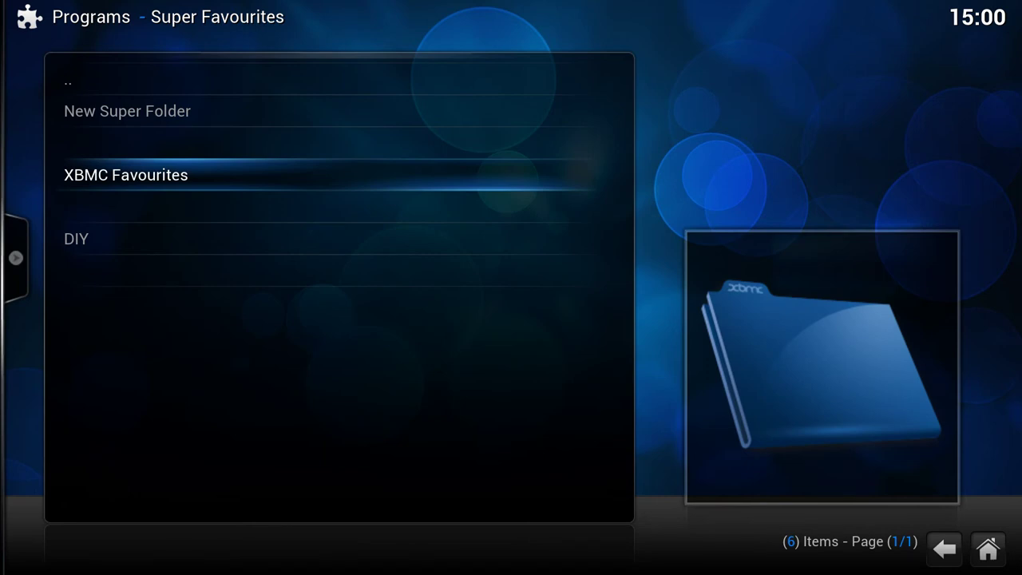
key("Return")
key("Down")
key("Down")
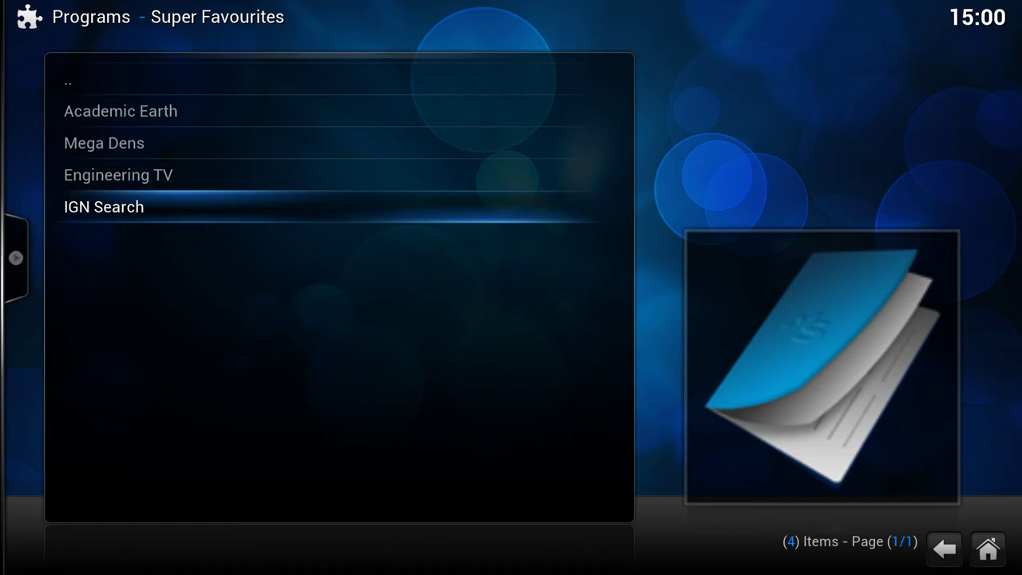
key("c")
key("Down")
key("Return")
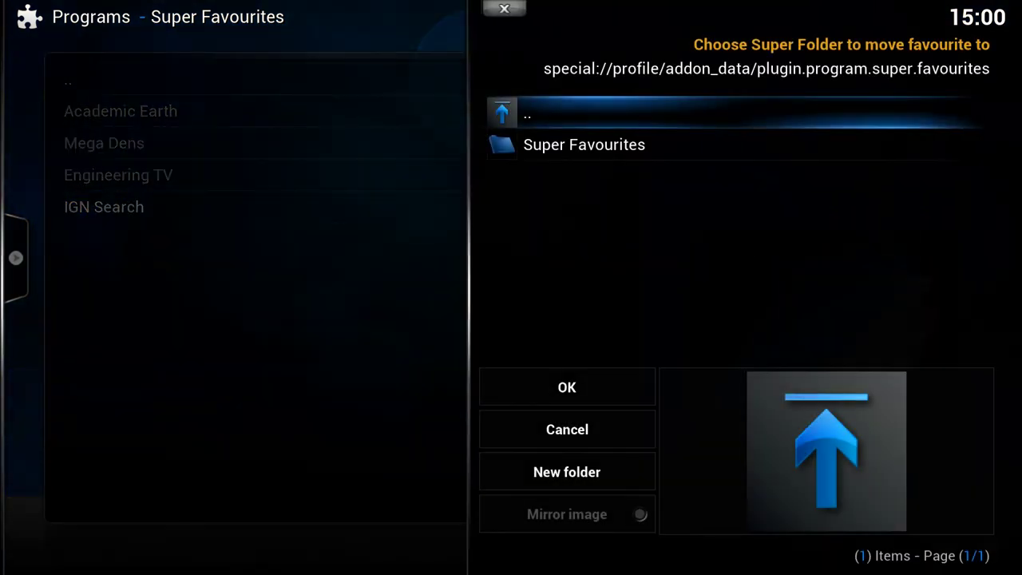
key("Down")
key("Return")
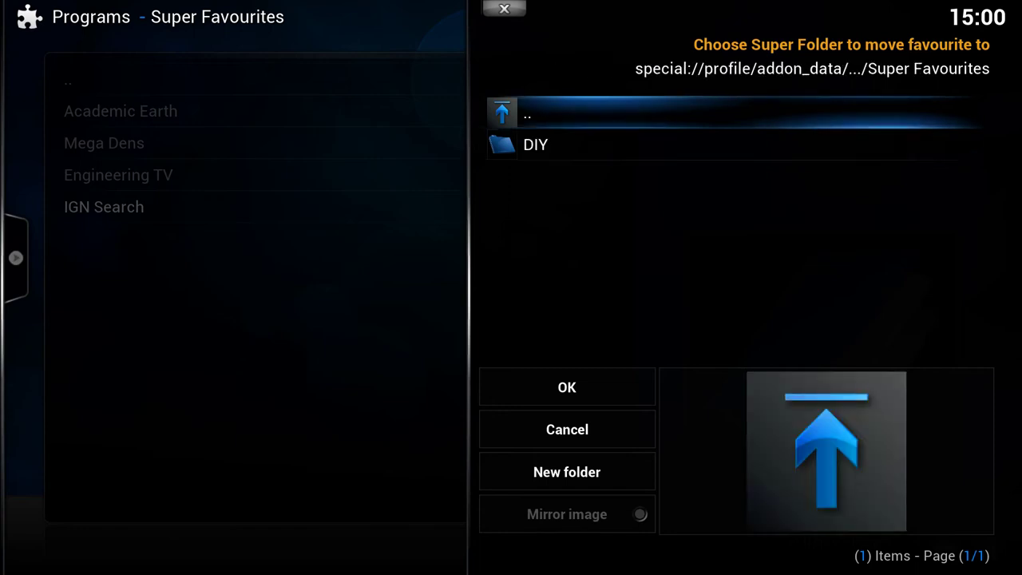
key("Left")
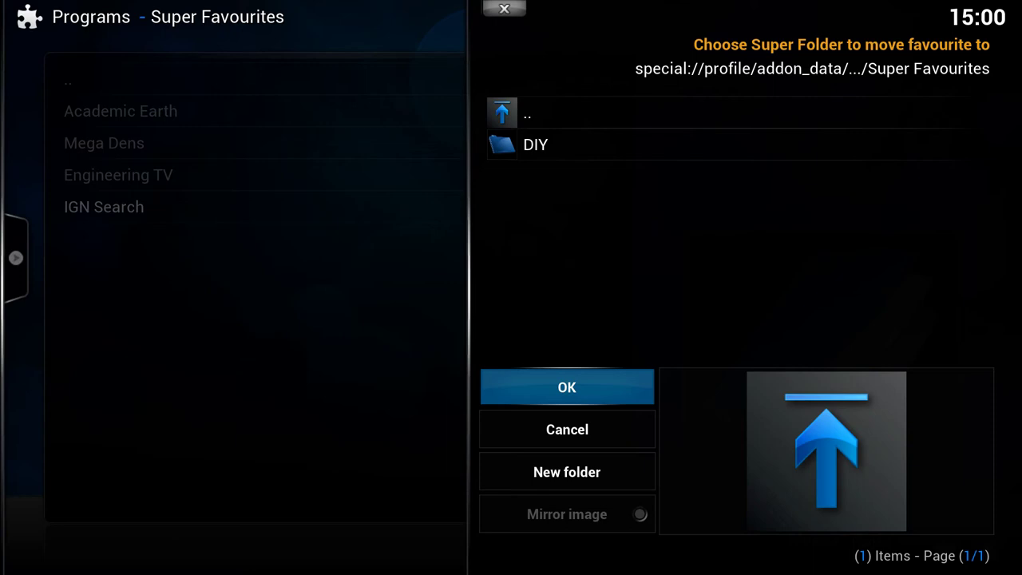
key("Return")
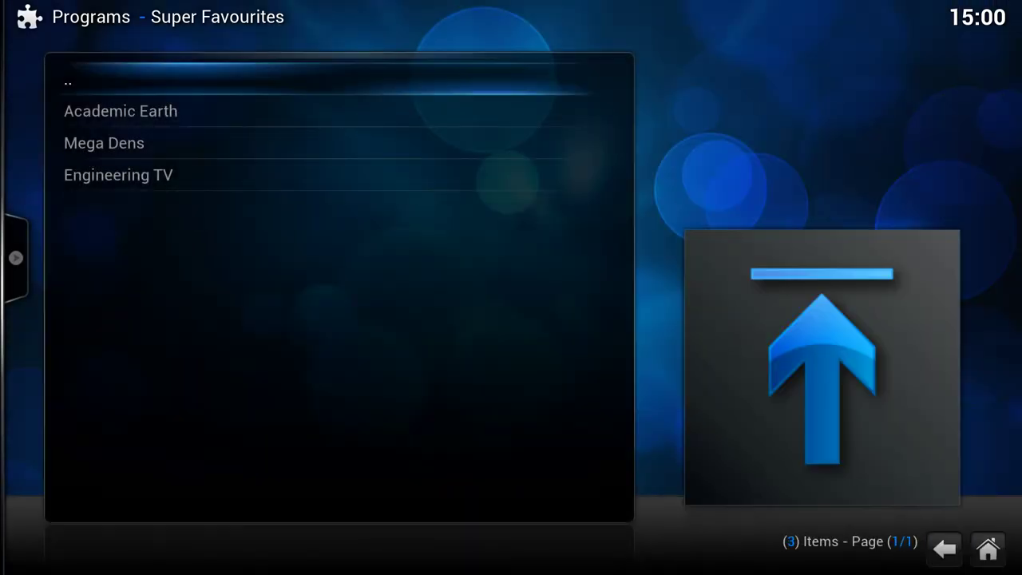
key("Return")
key("Up")
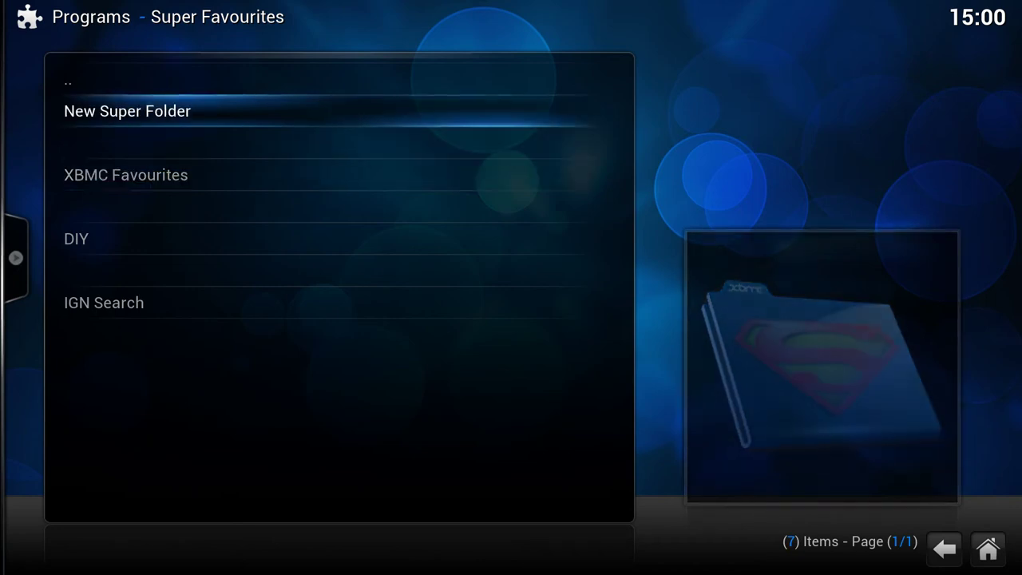
key("Down")
key("Down")
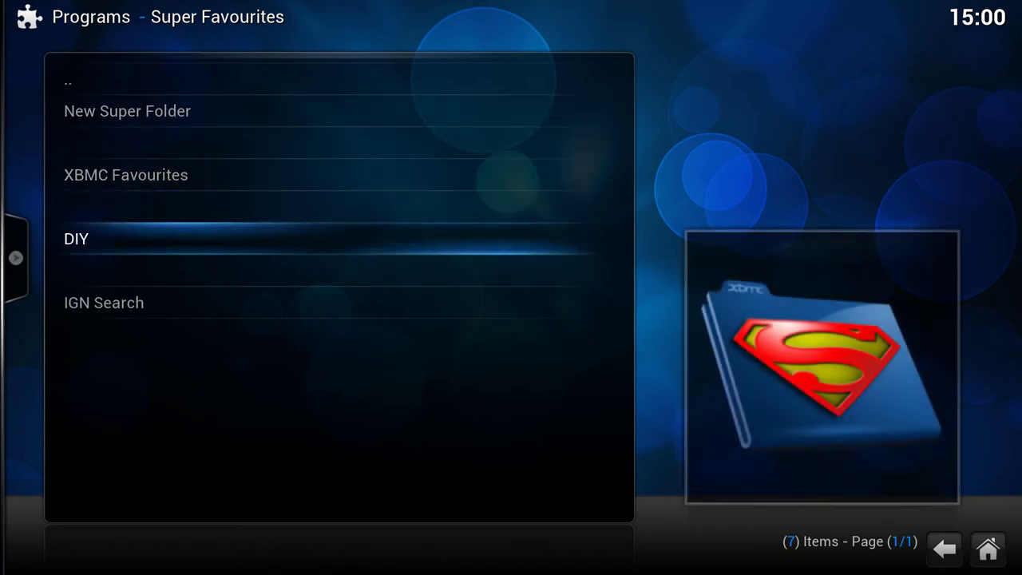
key("Down")
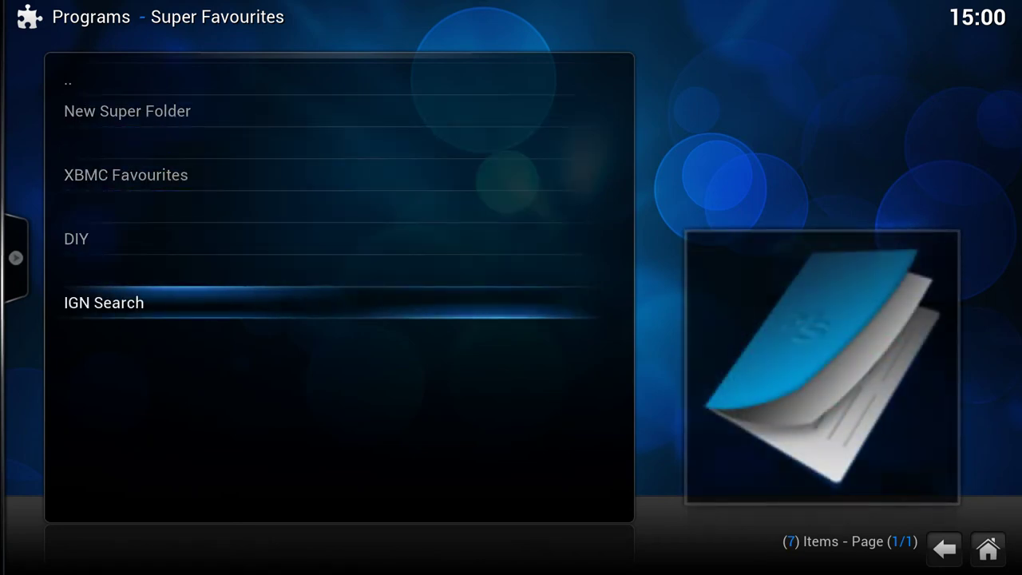
key("Up")
key("Down")
key("Up")
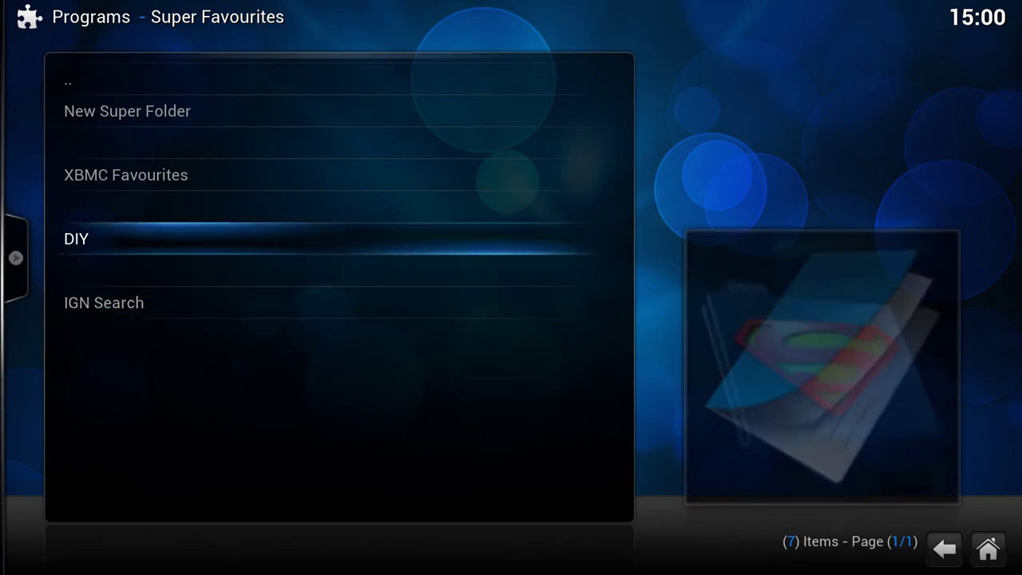
key("Return")
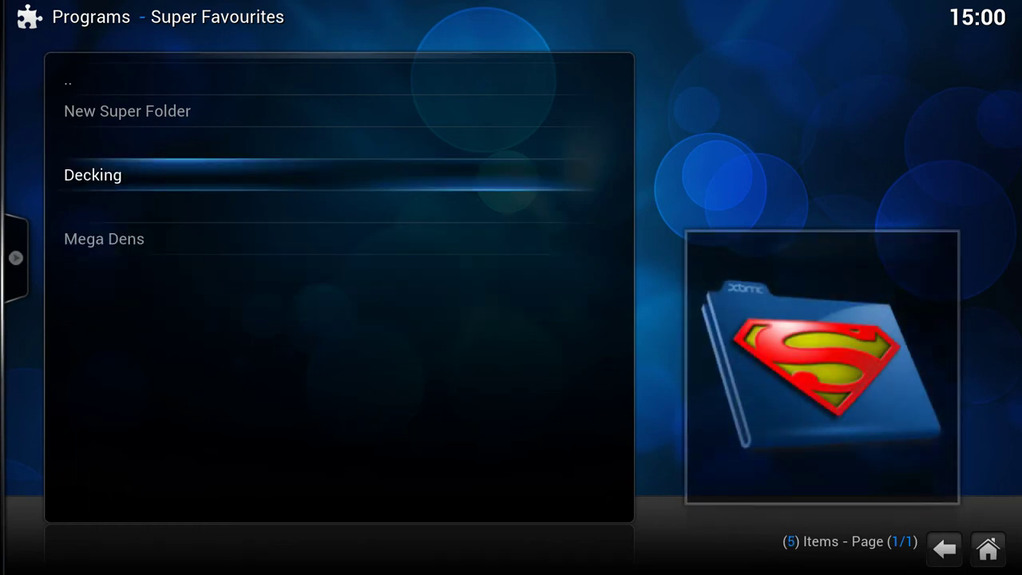
key("BackSpace")
key("Down")
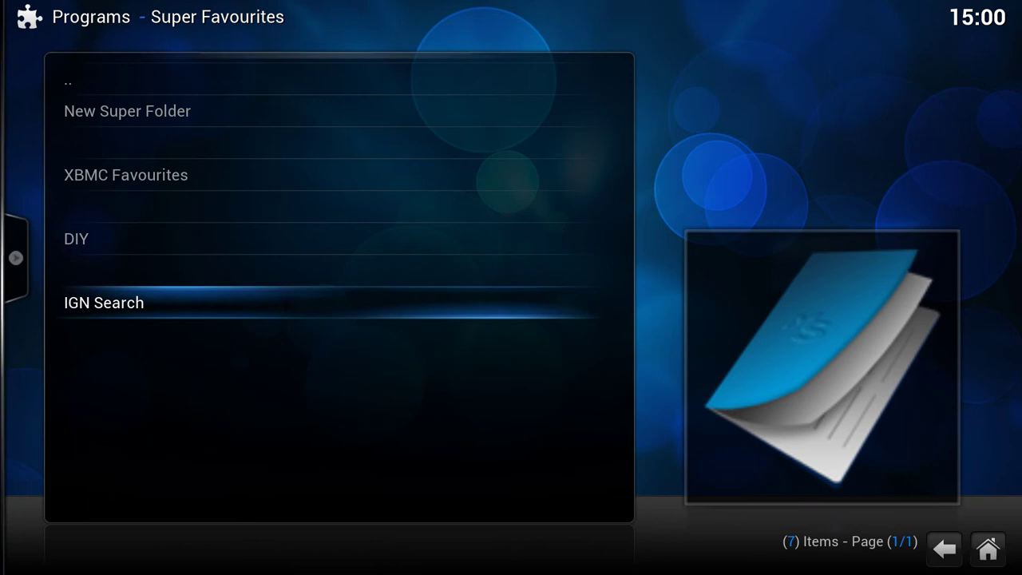
key("Return")
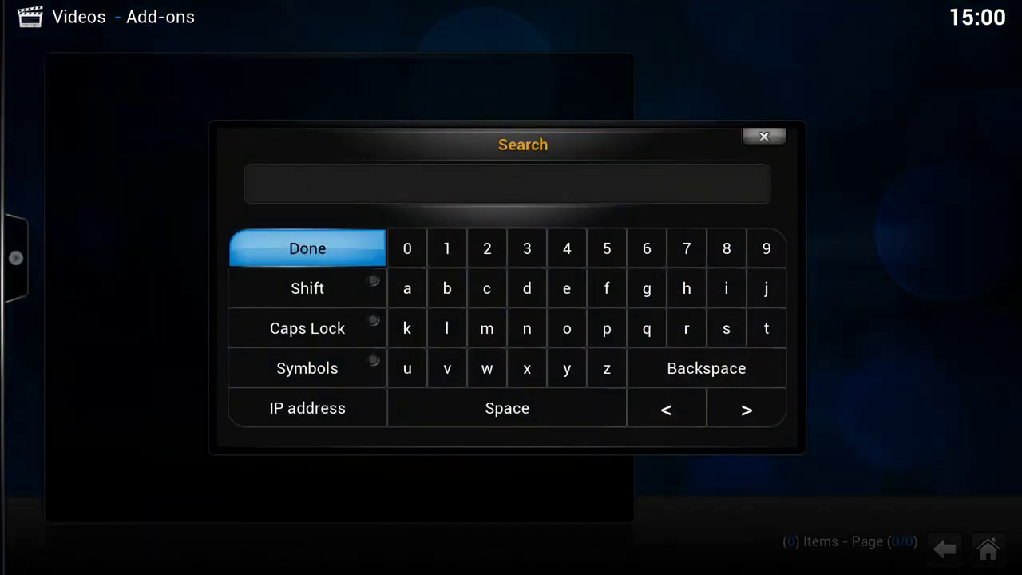
type("fifa")
key("Return")
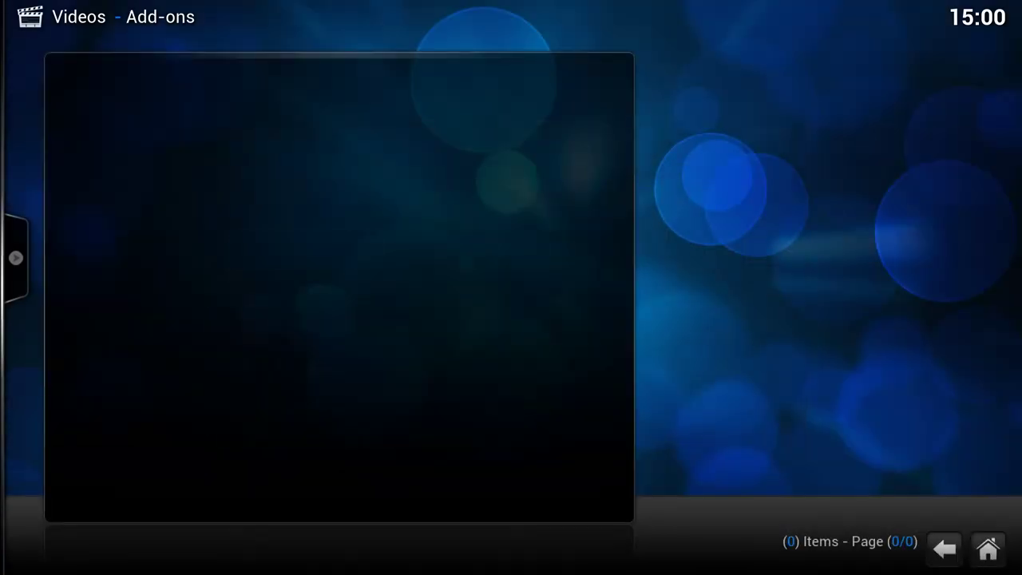
key("Down")
key("Down")
key("Down")
key("Down")
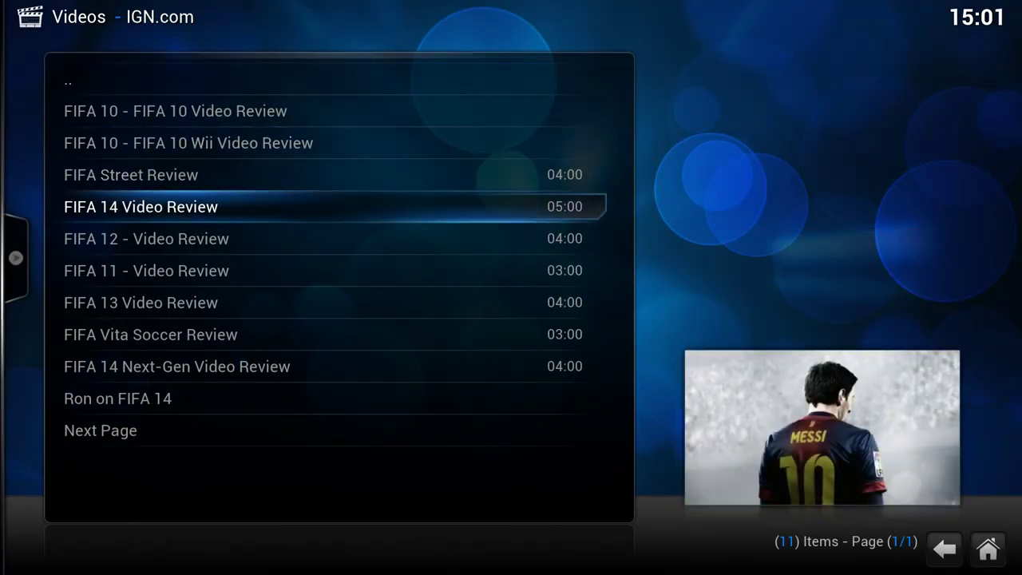
key("Escape")
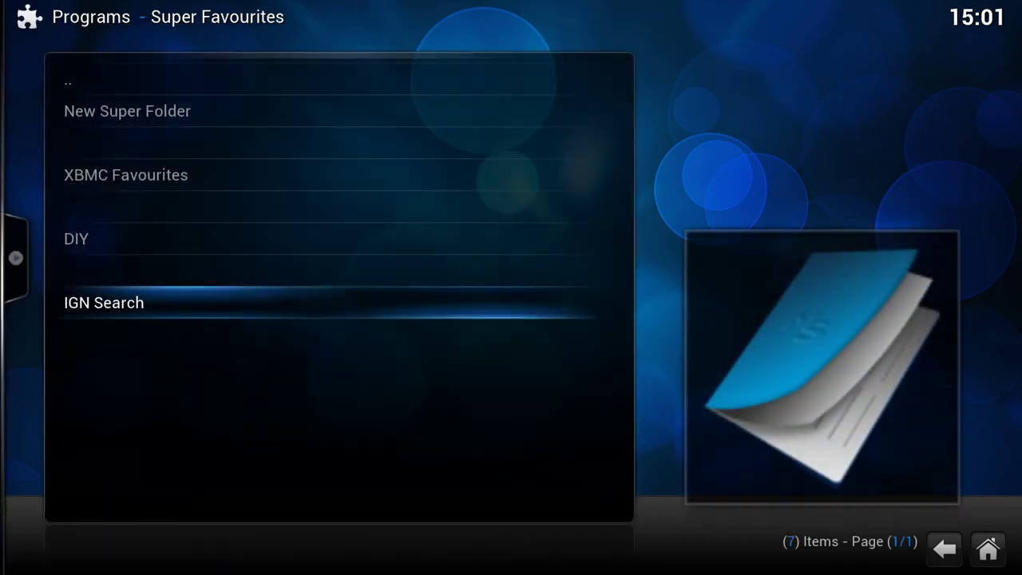
Add a top-level super folder named '- Search'
key("Down")
key("Down")
key("Down")
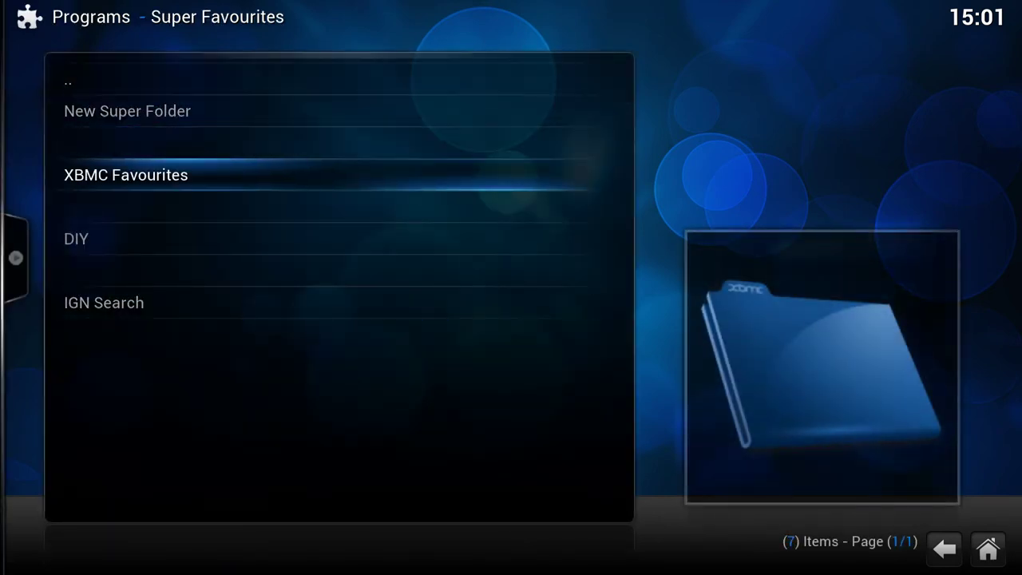
key("Up")
key("Return")
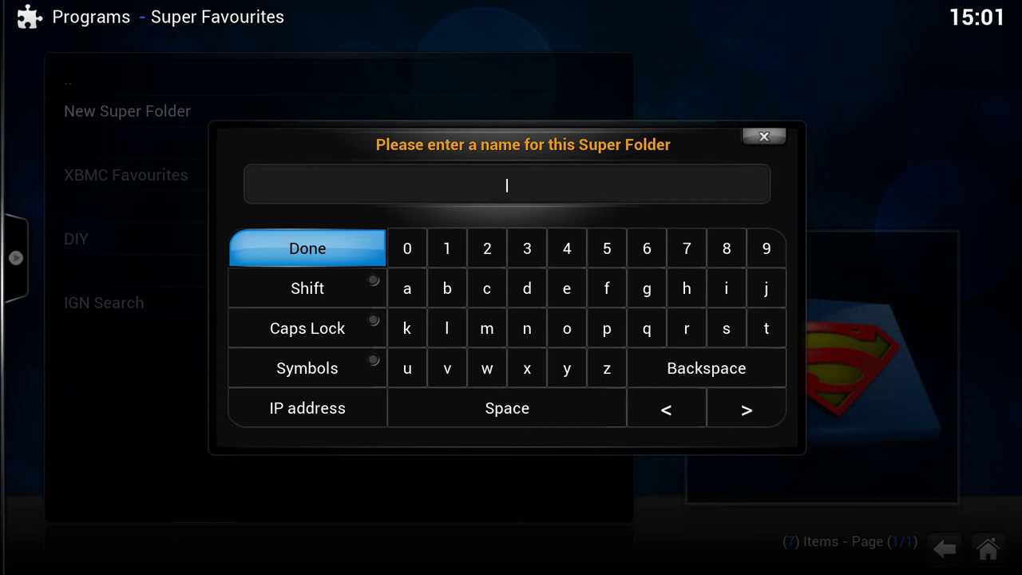
type("-")
type("Search")
key("Return")
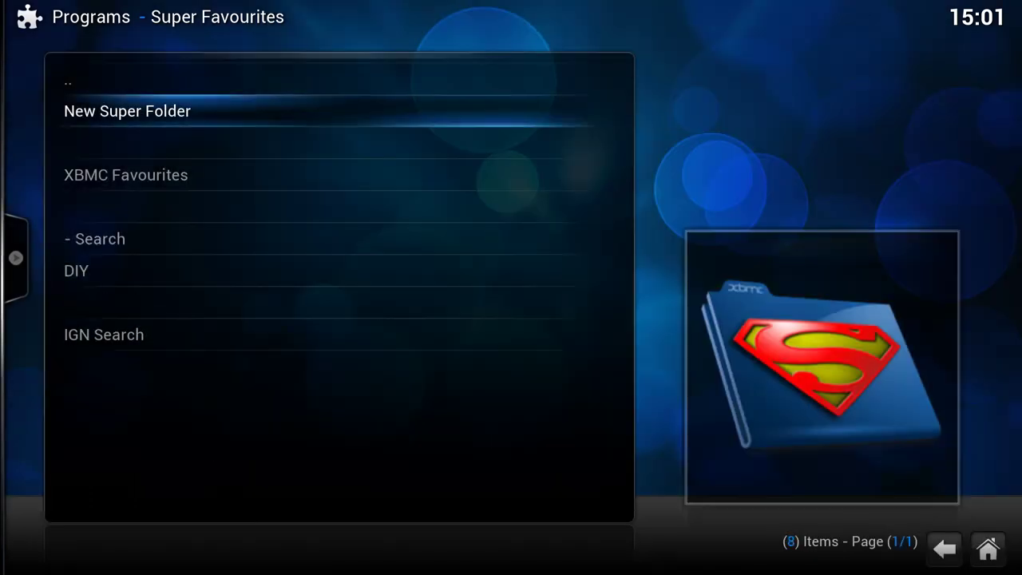
Choose Rename Super Folder for the '- Search' folder
key("Down")
key("Up")
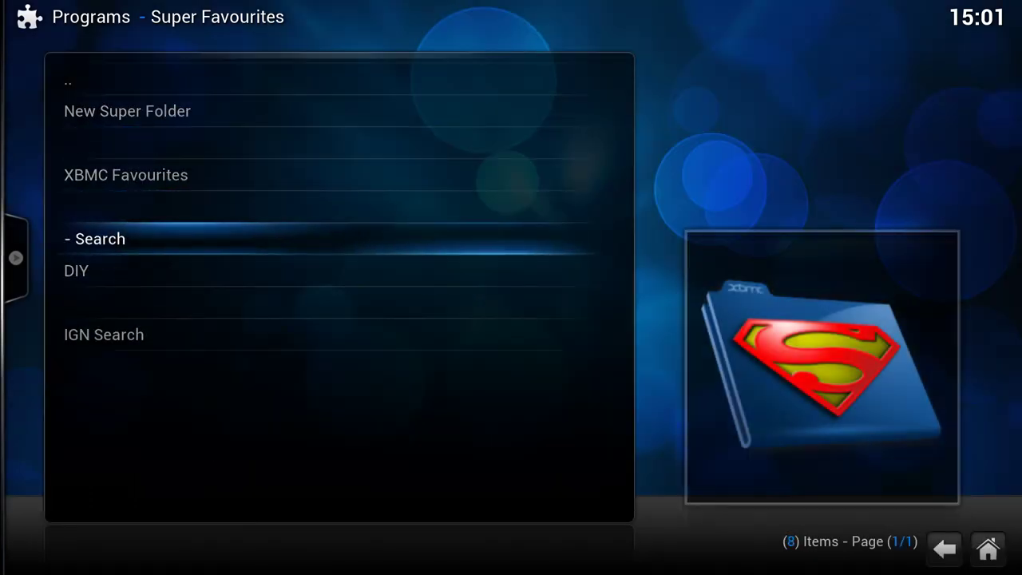
key("Down")
key("Up")
key("Down")
key("Up")
key("Up")
key("Down")
key("Down")
key("Up")
key("c")
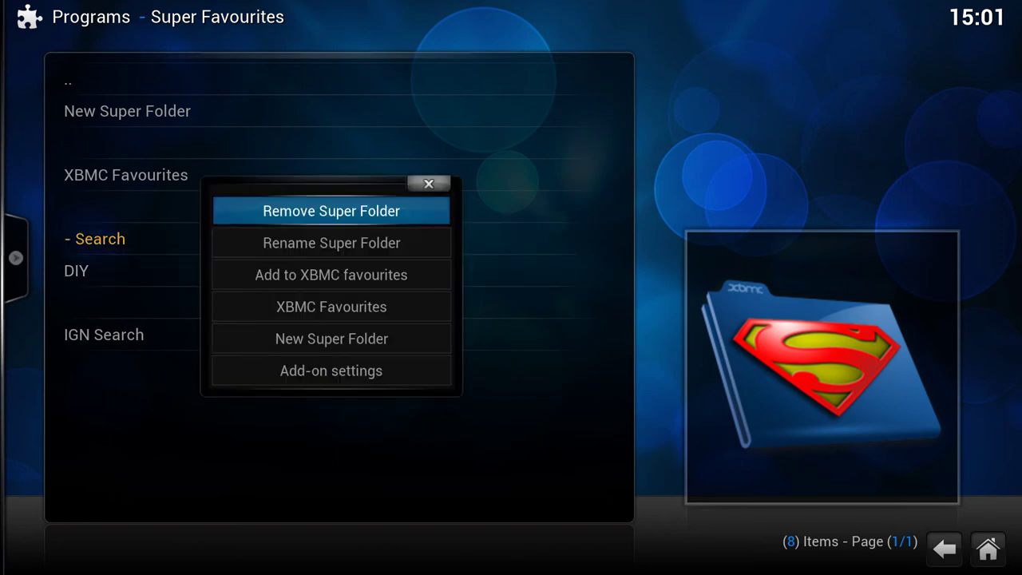
key("Down")
key("Down")
key("Down")
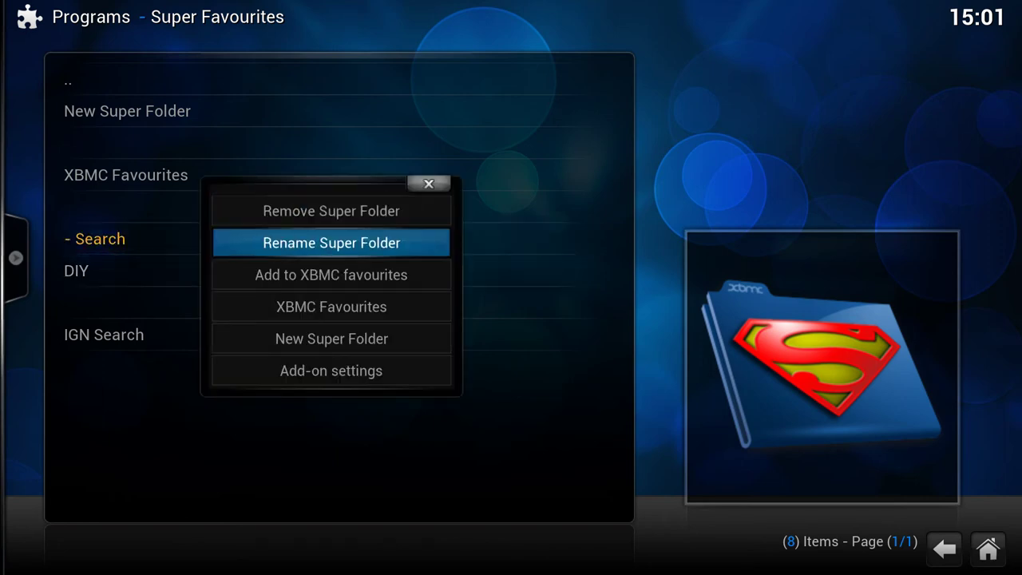
key("Up")
key("Up")
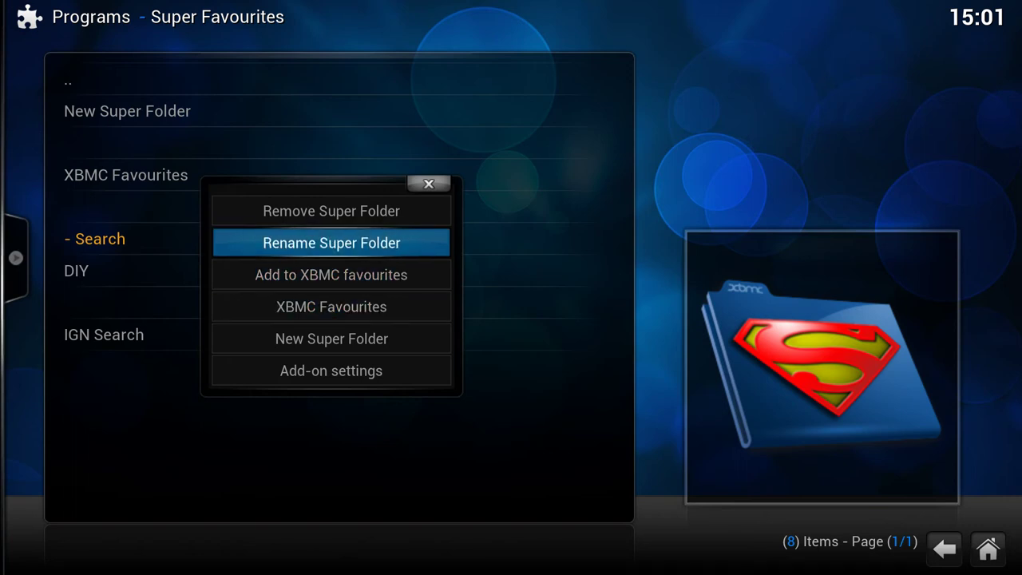
key("Return")
Add an extra space after the dash so the name reads '- Search'
key("Left")
key("Left")
key("Left")
key("Left")
key("Left")
key("Left")
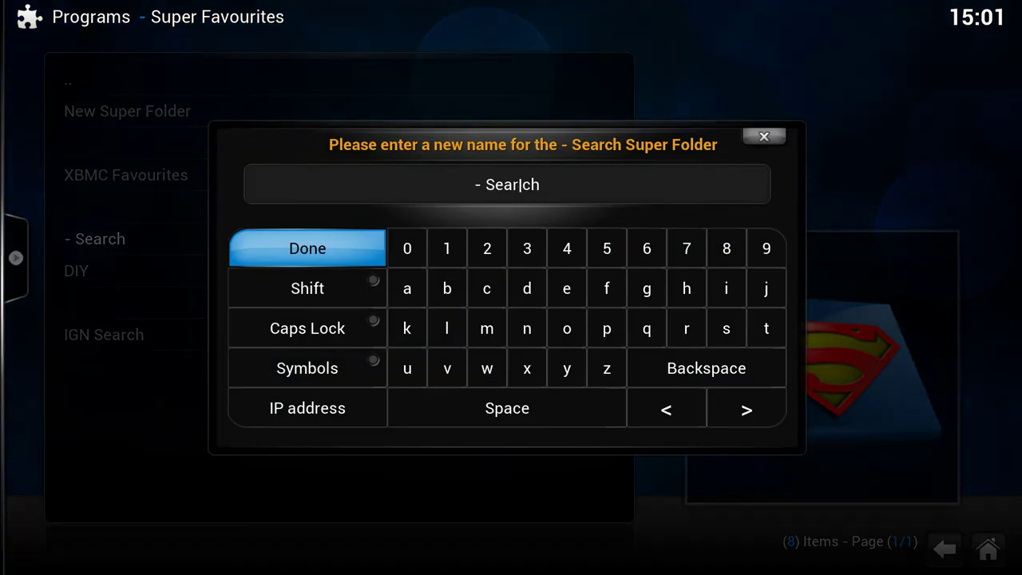
key("Right")
key("Right")
key("Left")
key("Return")
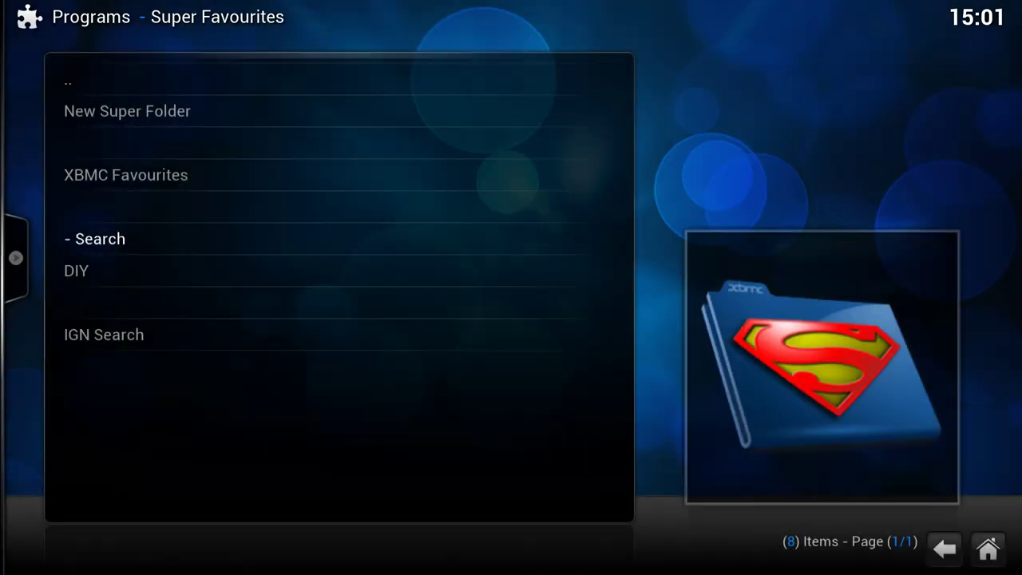
key("Down")
key("Down")
key("Down")
key("Down")
key("Down")
key("Down")
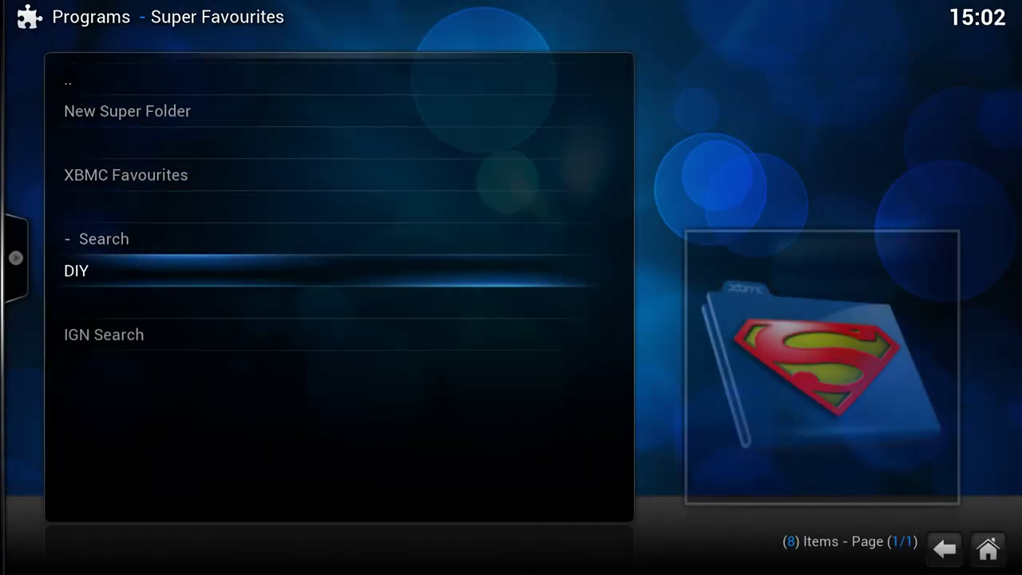
Rename the DIY super folder to '- DIY'
key("c")
key("Down")
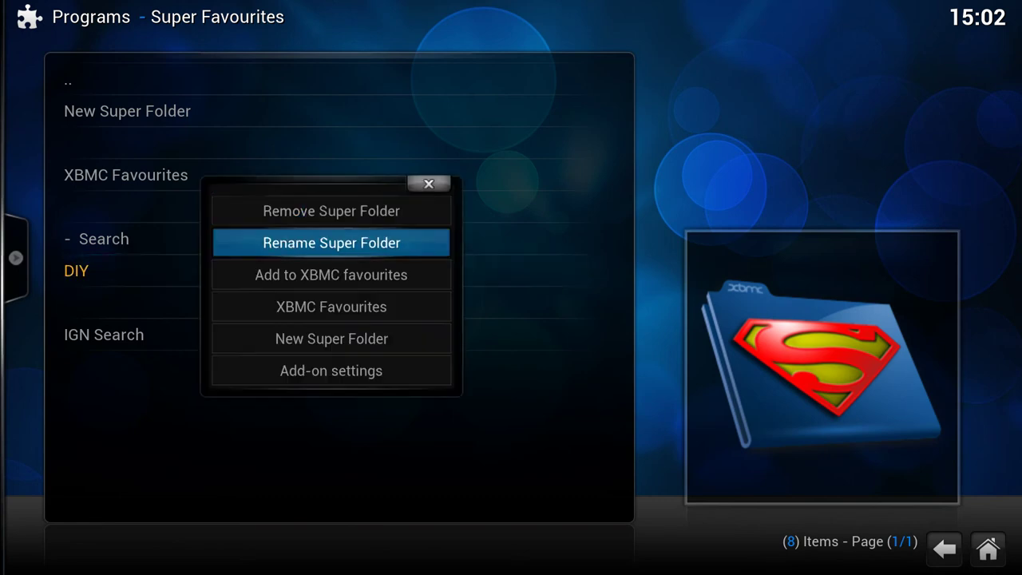
key("Down")
key("Up")
key("Return")
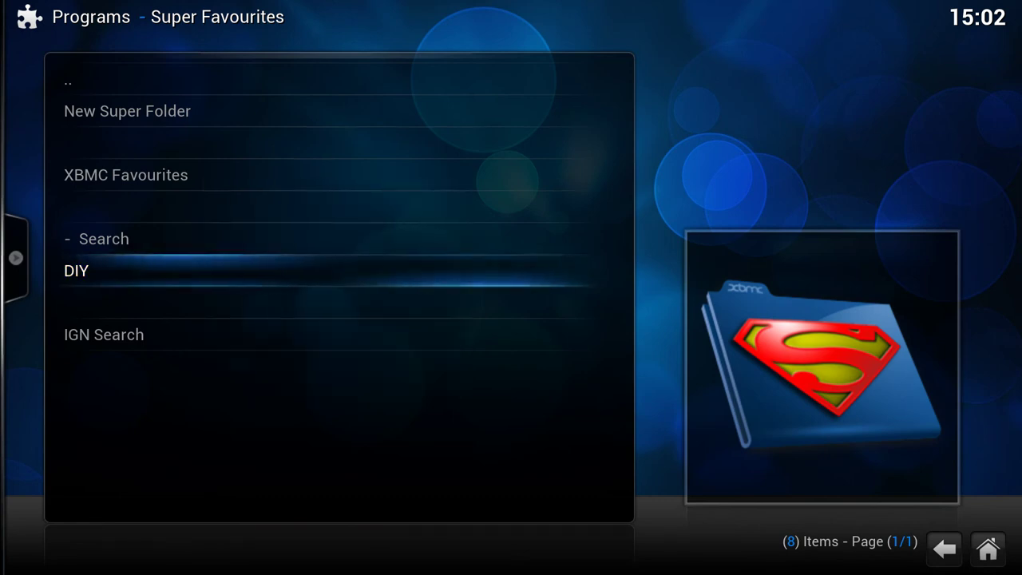
key("Left")
key("Left")
key("Left")
type("-")
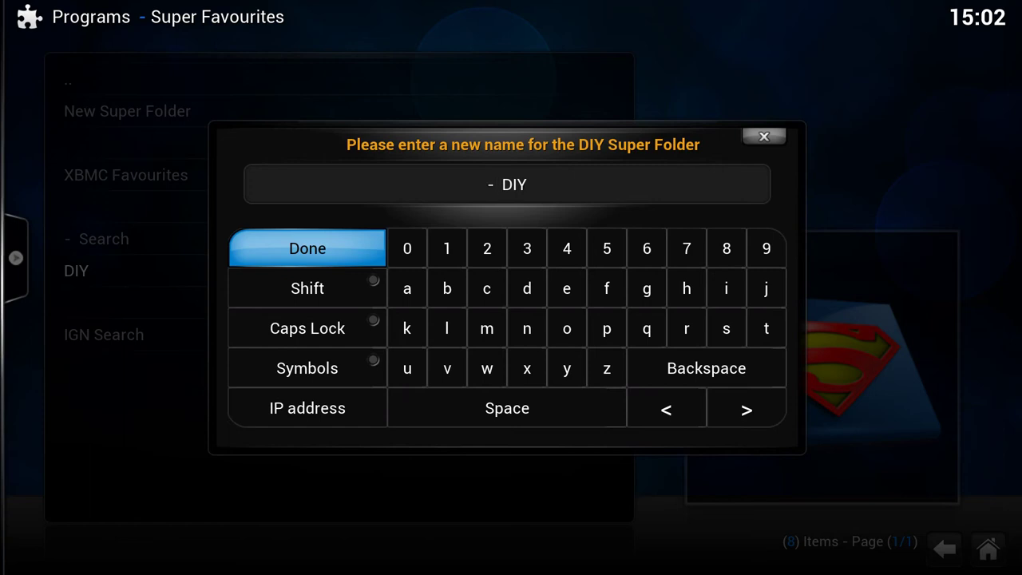
key("Return")
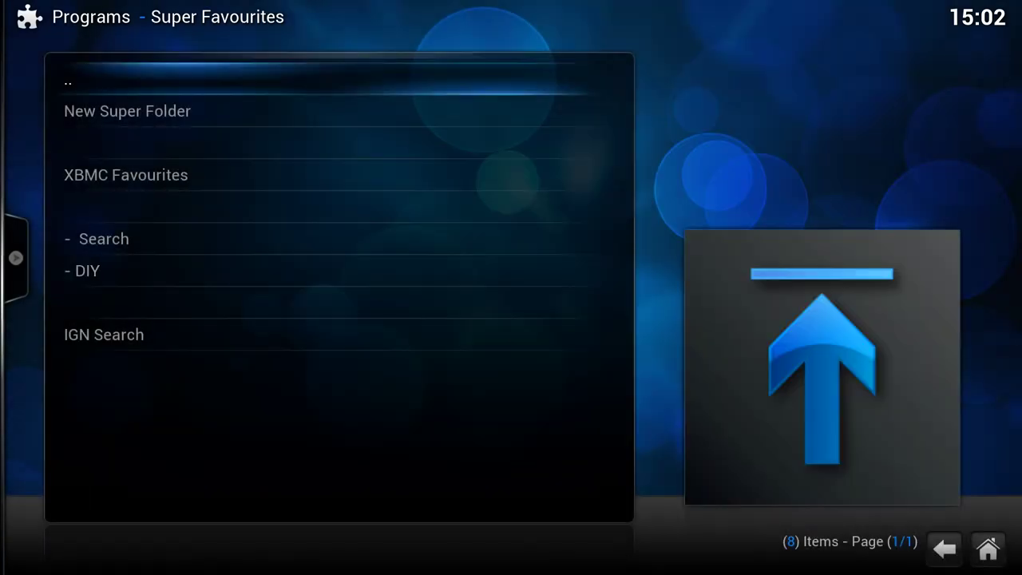
Bring the IGN Search favourite into focus in the Super Favourites list
key("Up")
key("Up")
key("Up")
key("Up")
key("Down")
key("Down")
key("Up")
key("Up")
key("Down")
key("Down")
key("Down")
key("Up")
key("Up")
key("Down")
key("Down")
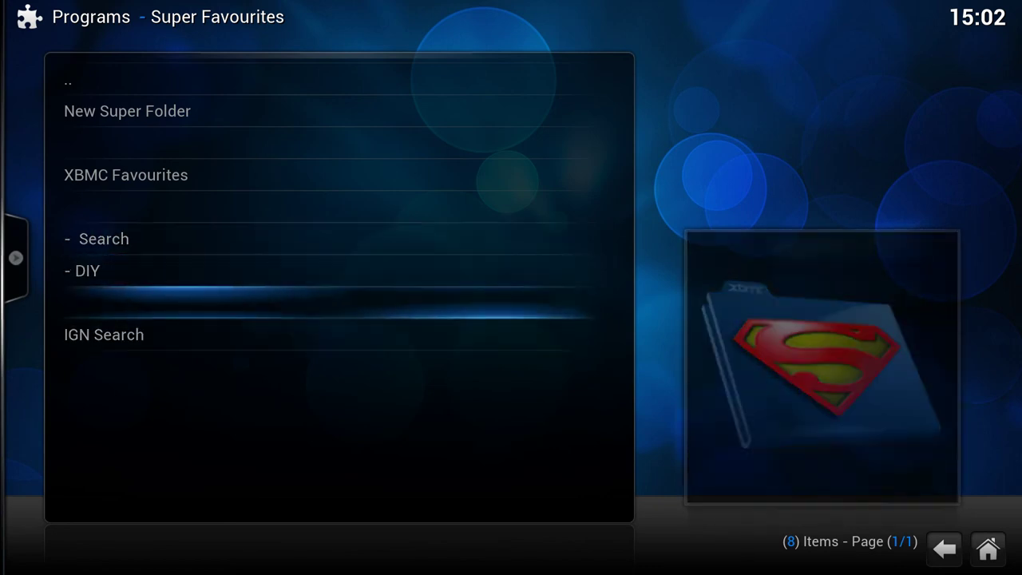
Move IGN Search into the '- Search' super folder
key("c")
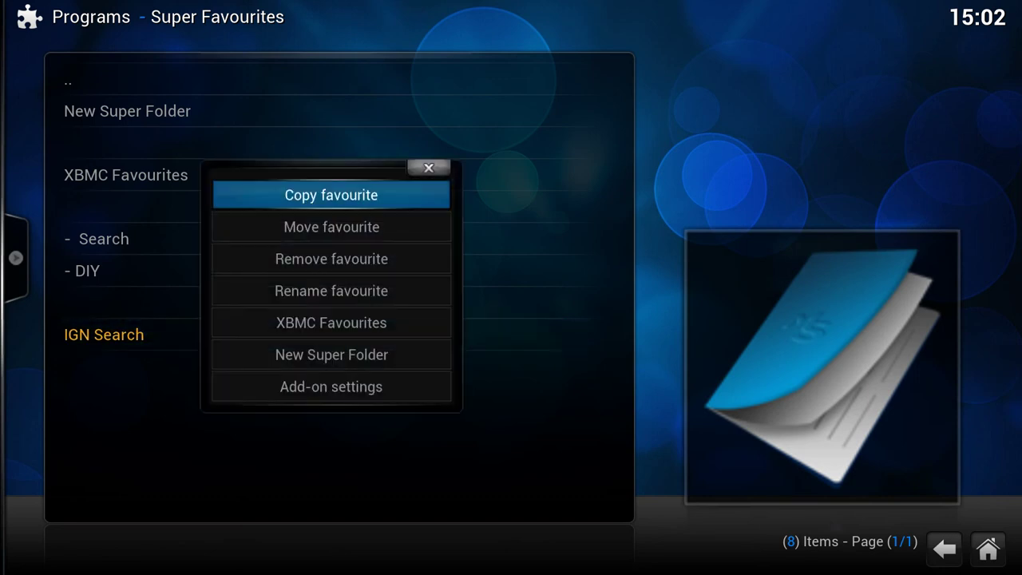
key("Down")
key("Return")
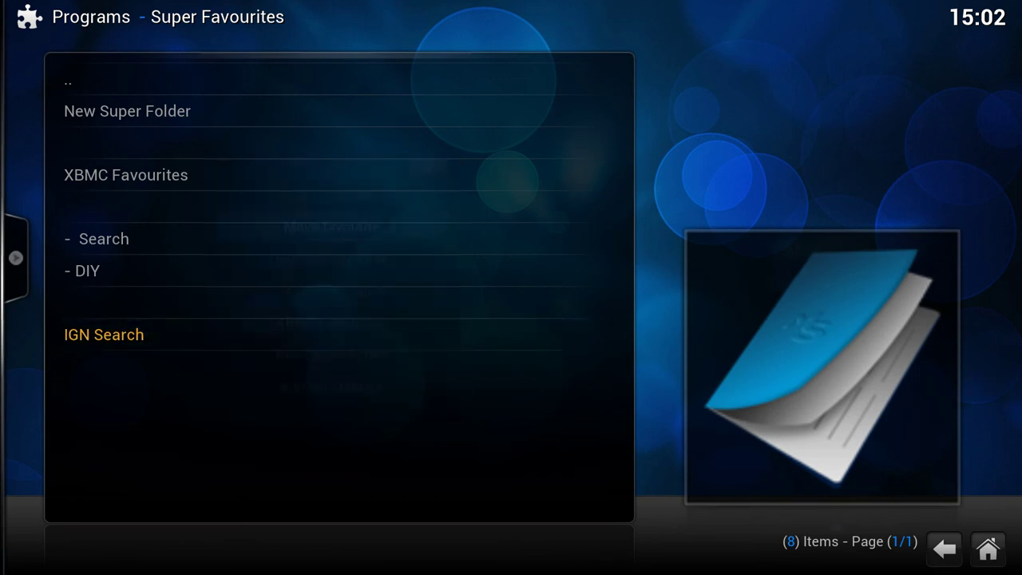
key("Down")
key("Up")
key("Down")
key("Return")
key("Down")
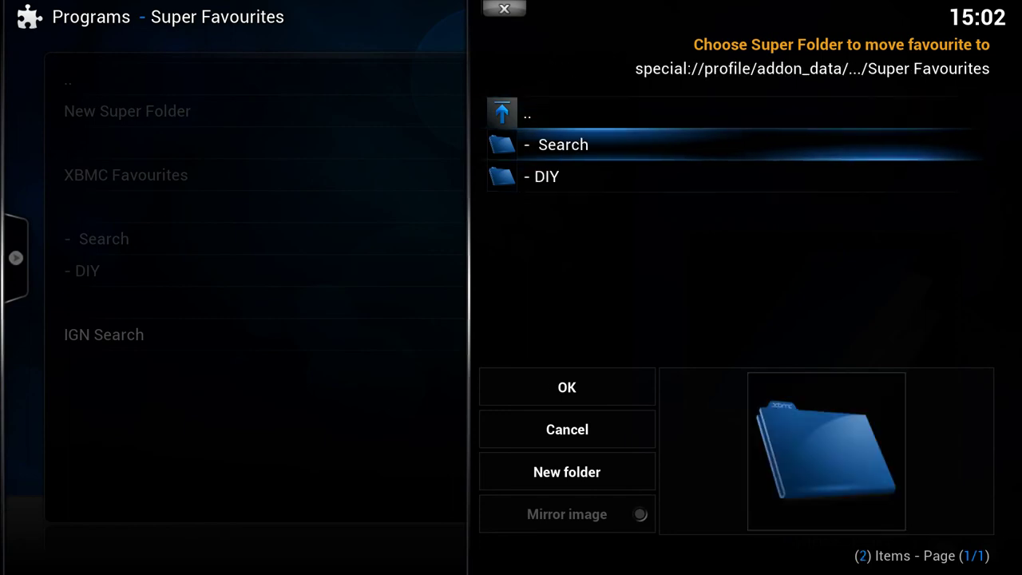
key("Return")
key("Down")
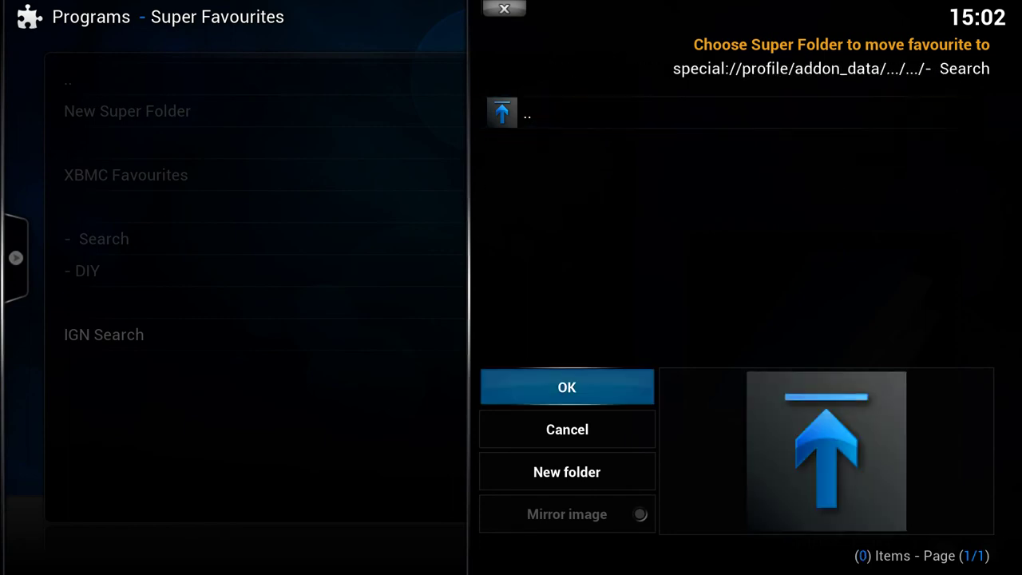
key("Return")
Check the contents of '- Search' and '- DIY', returning to the main list
key("Down")
key("Down")
key("Down")
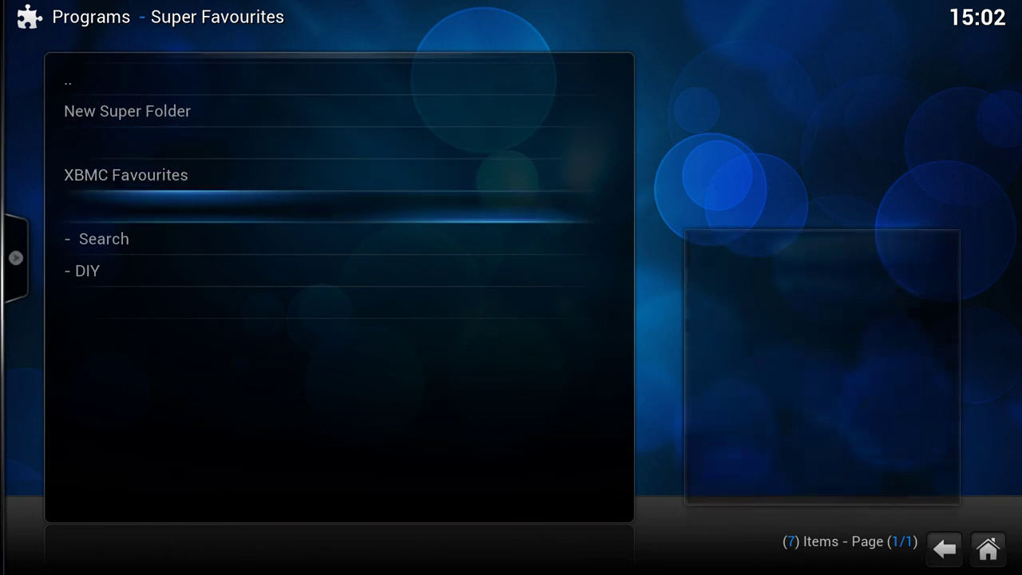
key("Return")
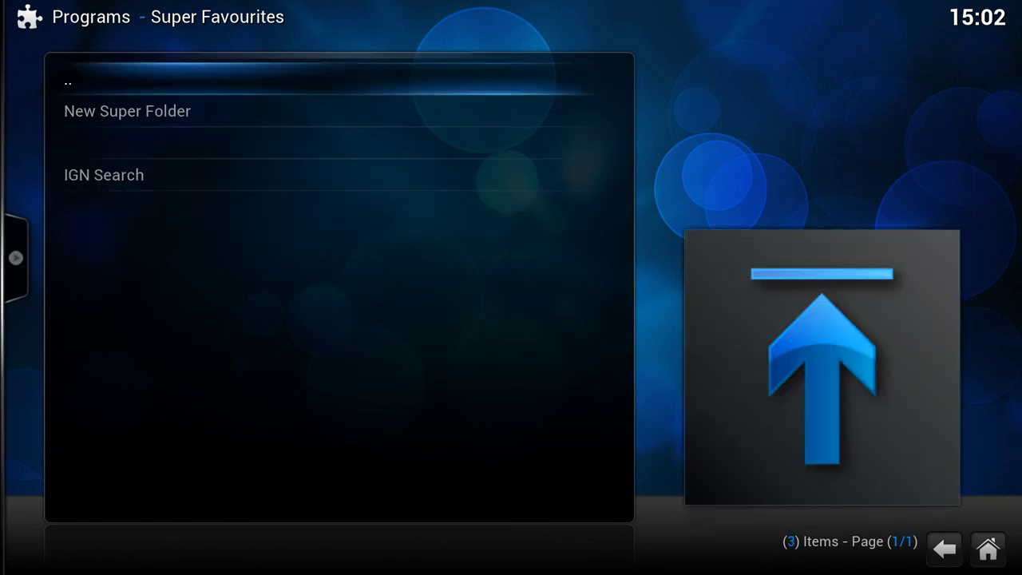
key("Down")
key("Down")
key("Down")
key("Up")
key("Up")
key("Up")
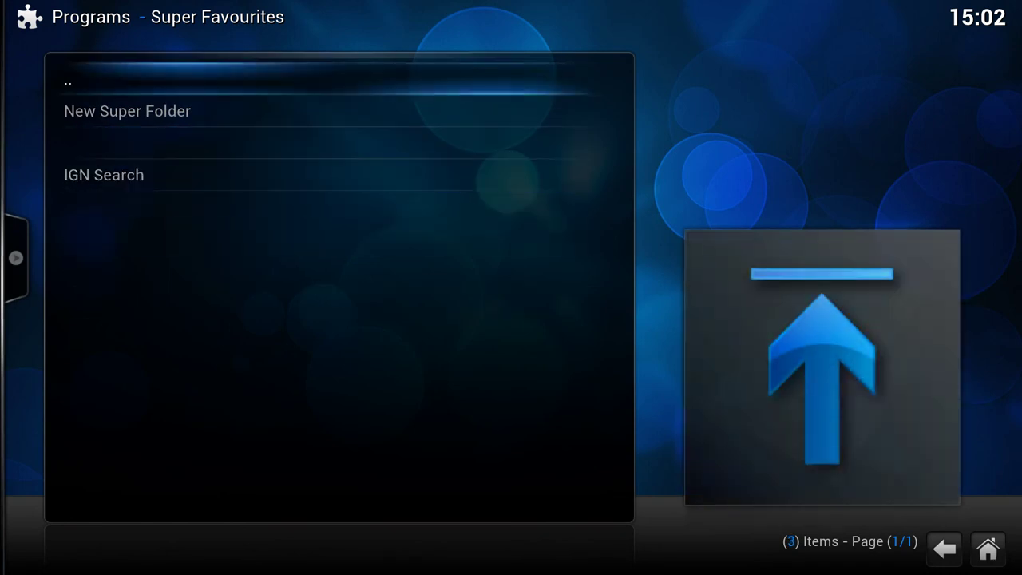
key("Return")
key("Down")
key("Return")
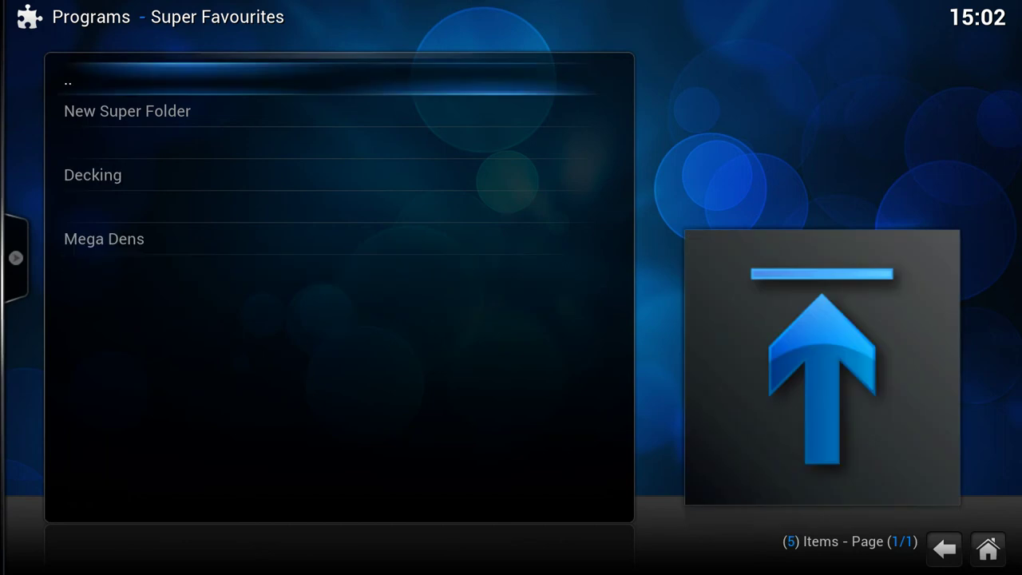
key("Return")
key("Up")
key("Up")
key("Up")
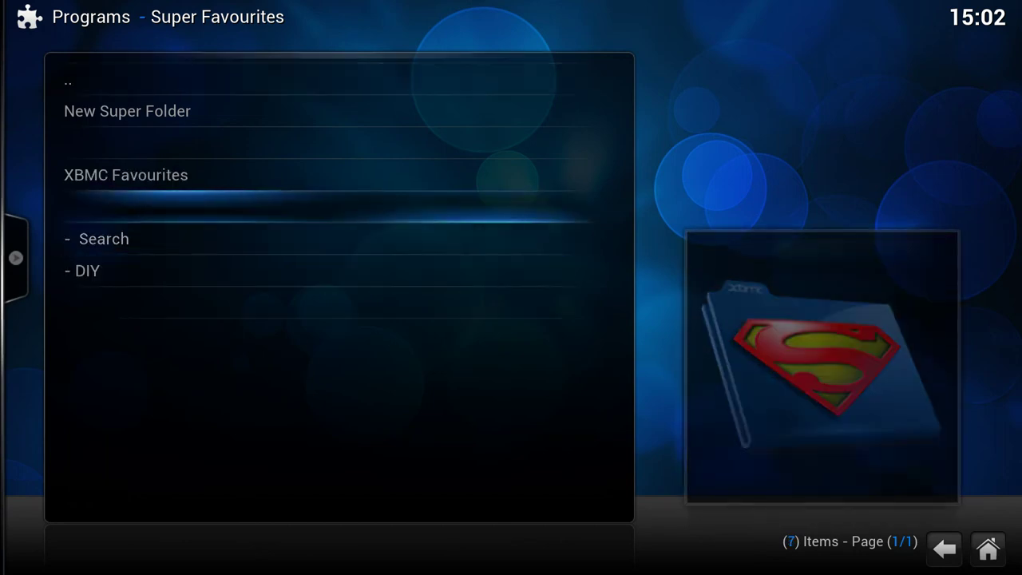
Move Engineering TV from XBMC Favourites to the Super Favourites top level
key("Return")
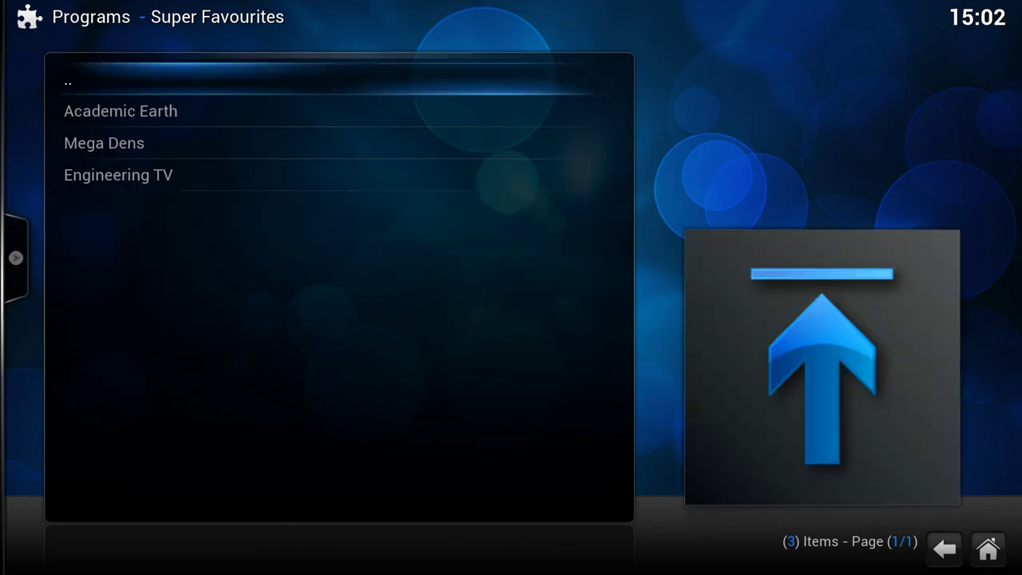
key("Up")
key("c")
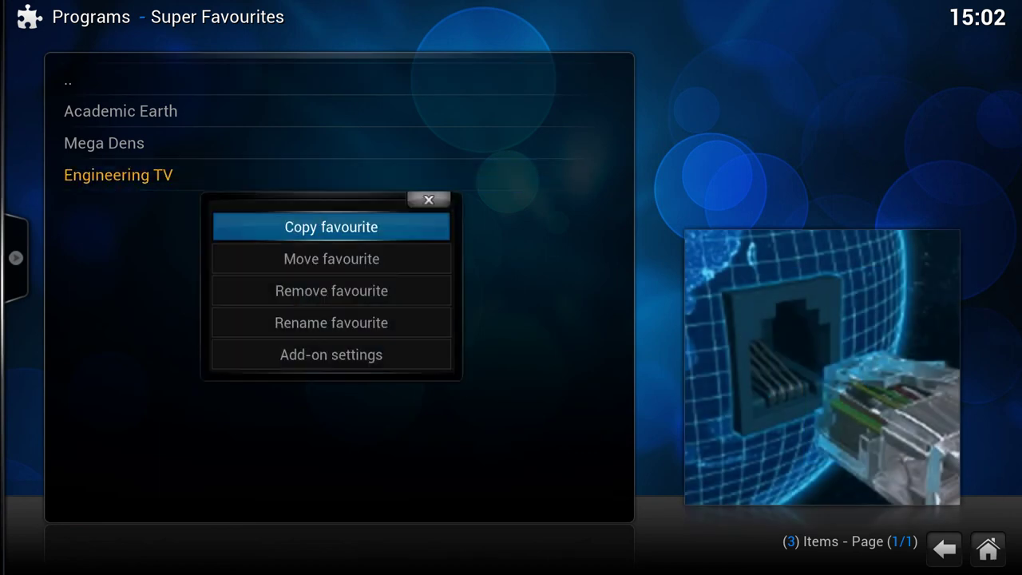
key("Down")
key("Return")
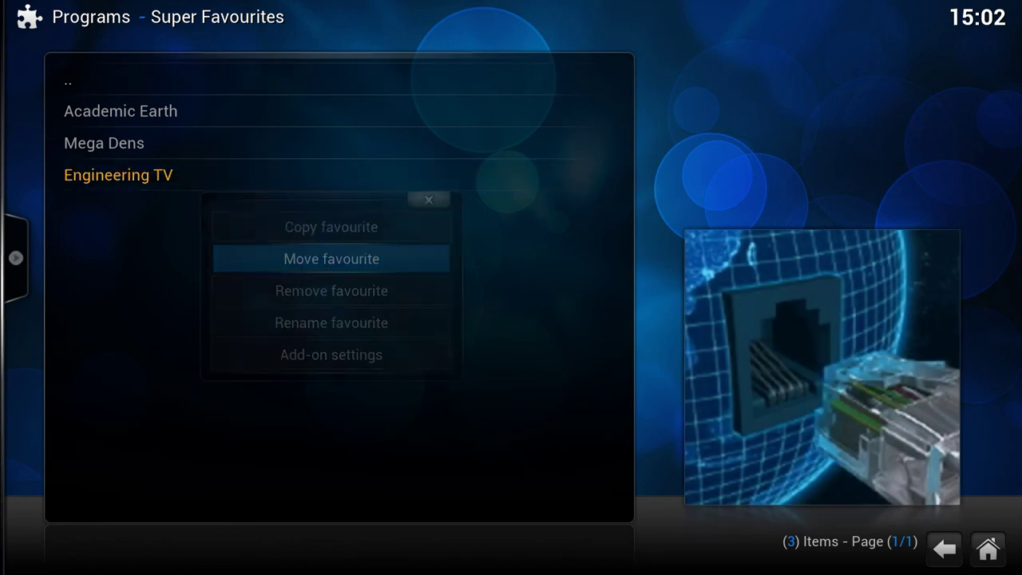
key("Down")
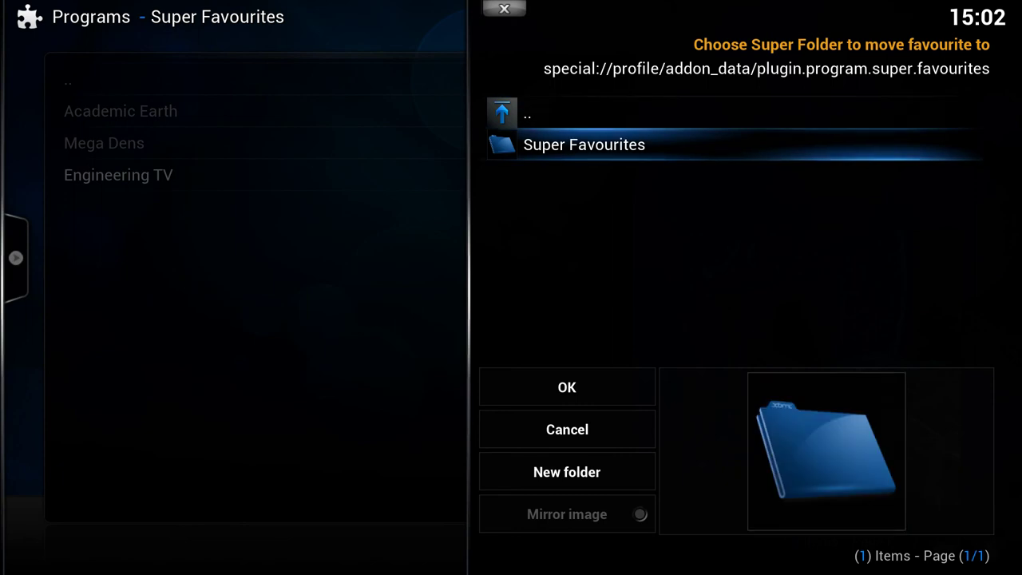
key("Return")
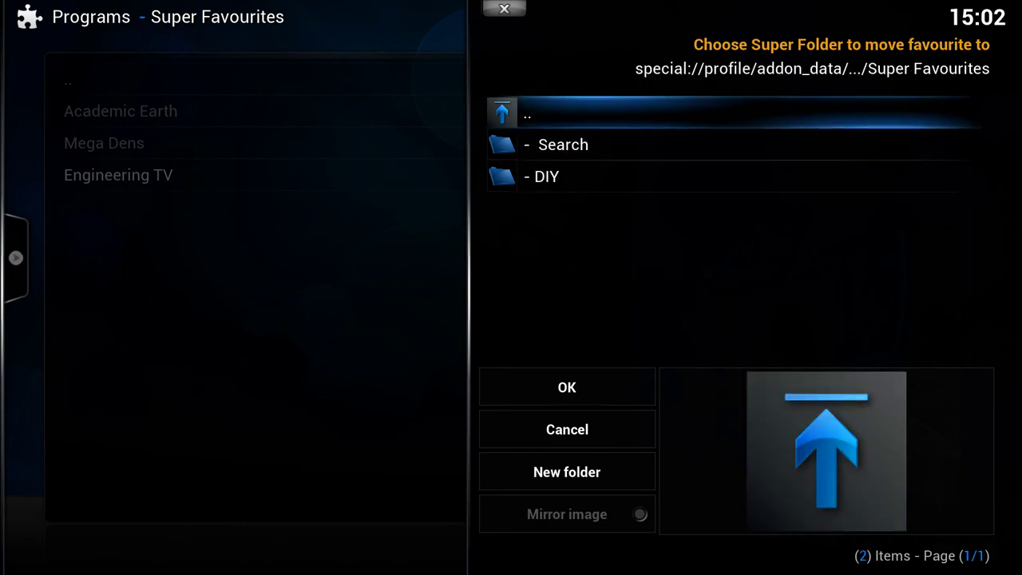
key("Left")
key("Return")
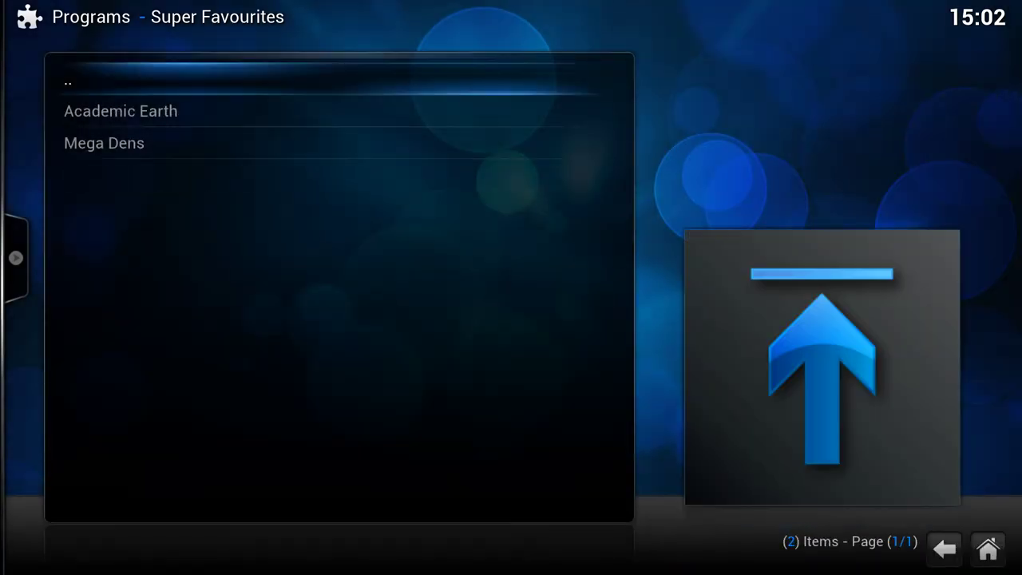
key("Return")
Review the top-level list, then leave Super Favourites for the home screen
key("Down")
key("Down")
key("Down")
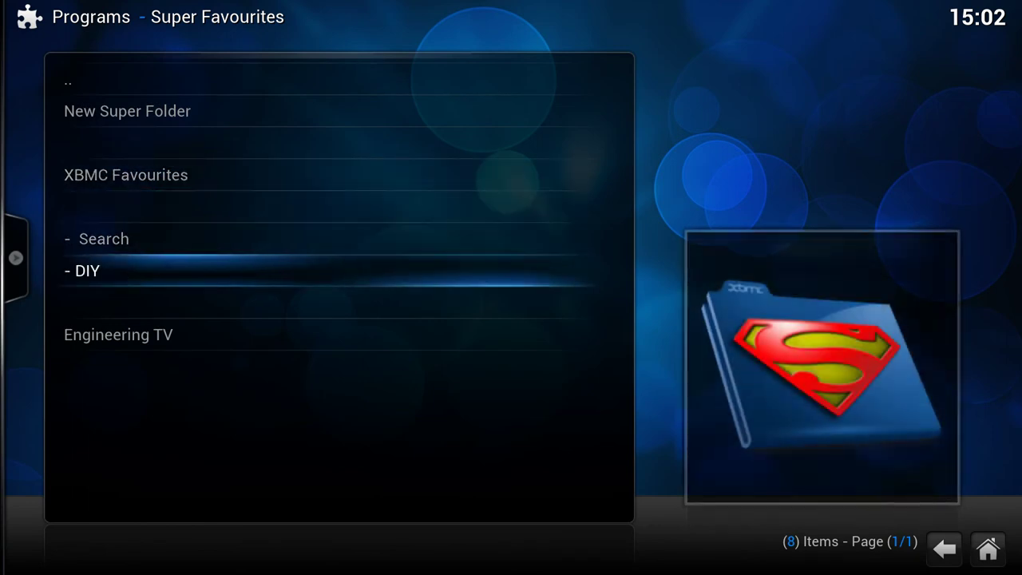
key("Up")
key("Up")
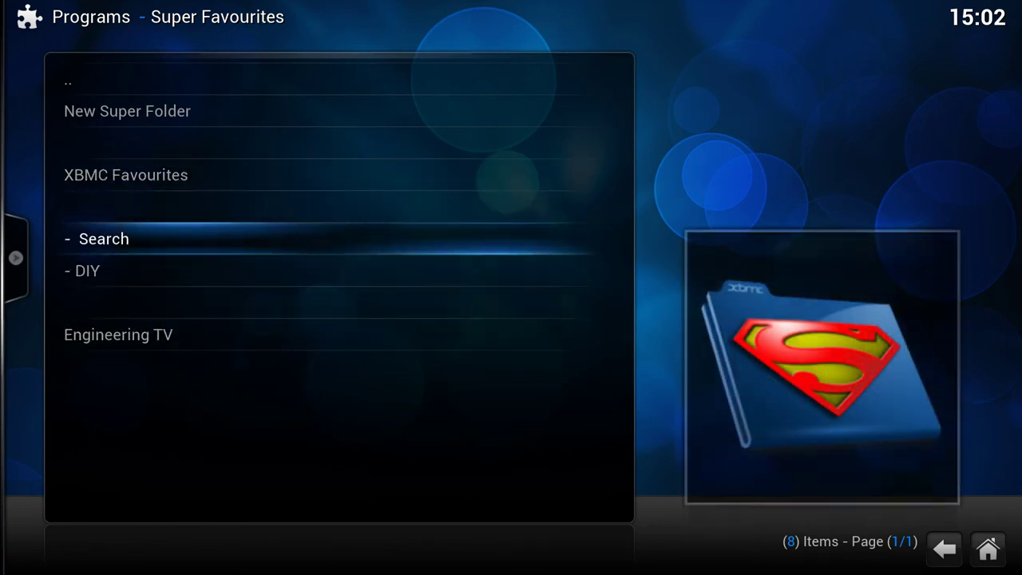
key("Down")
key("Down")
key("Down")
key("Down")
key("Up")
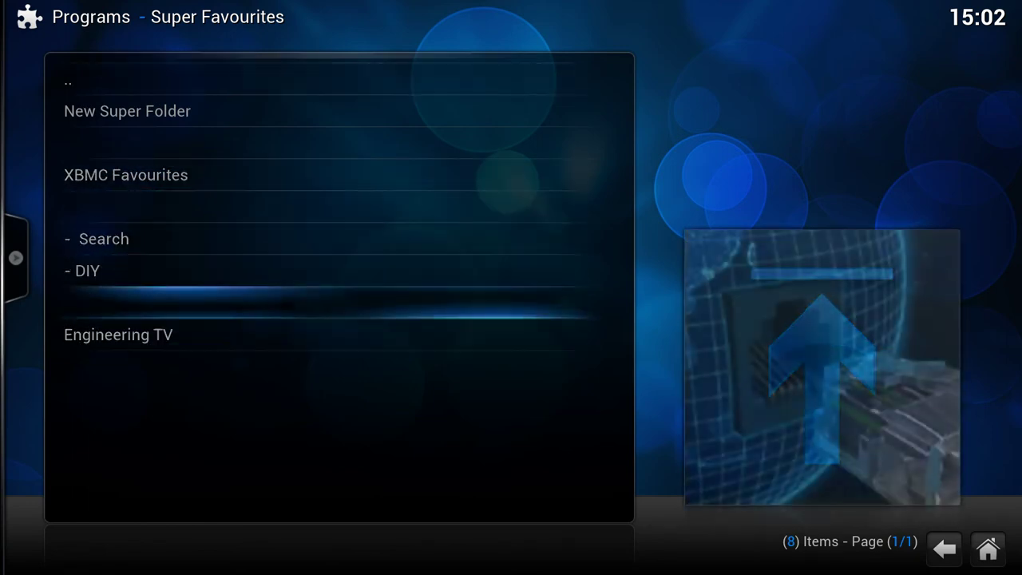
key("Up")
key("Up")
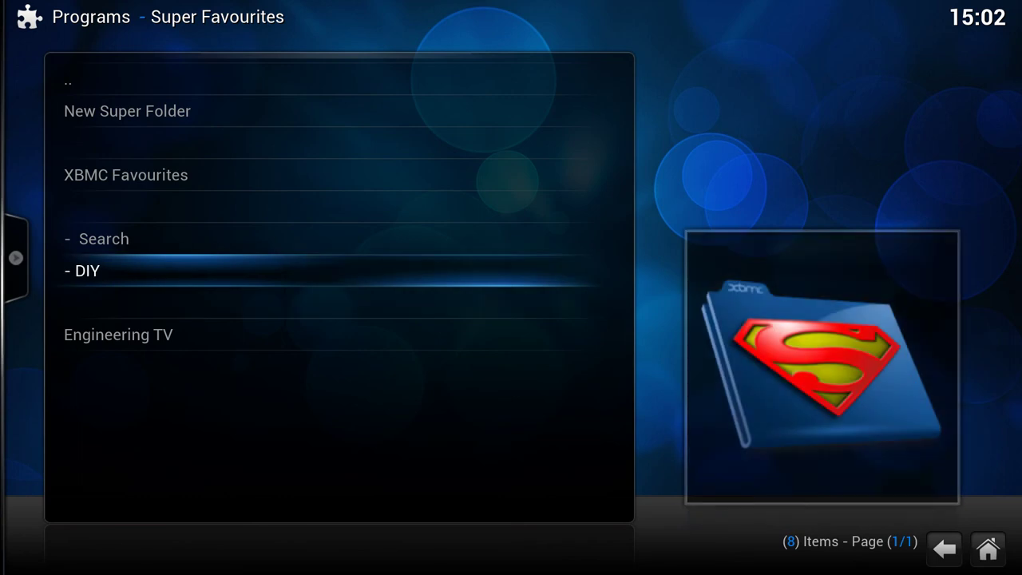
key("Escape")
Go from Home's Movies up to the Videos root and open Playlists
key("Left")
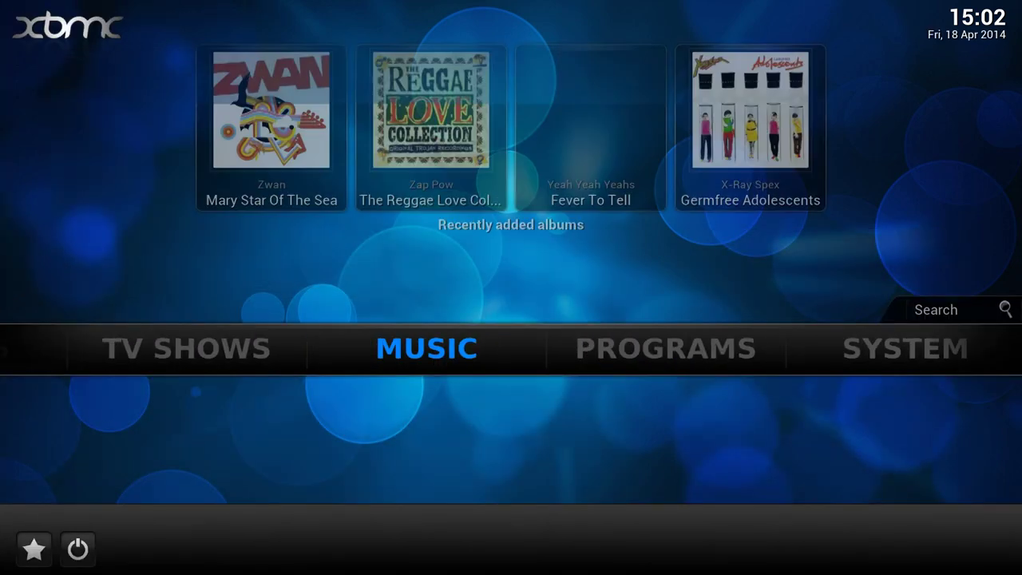
key("Left")
key("Left")
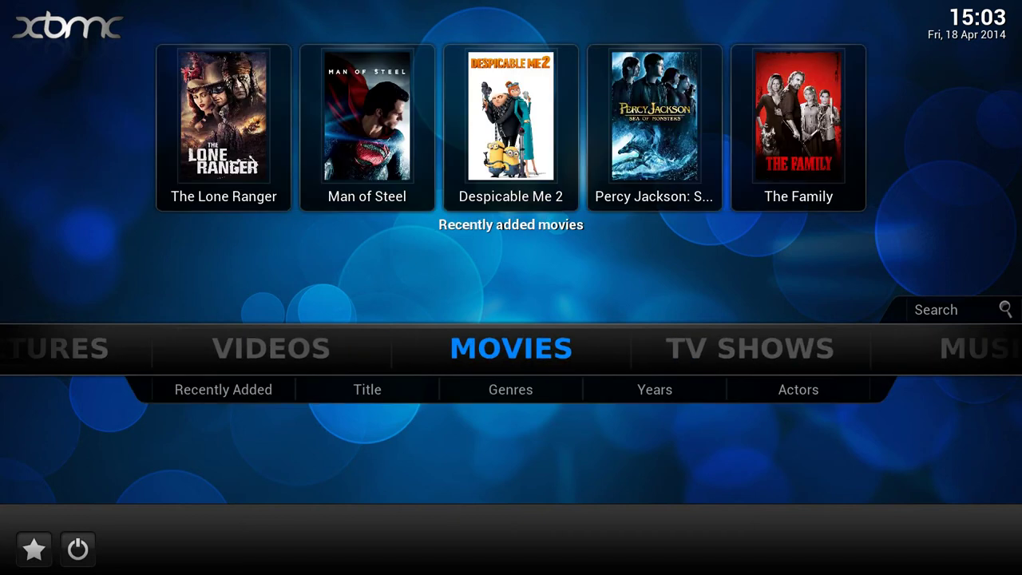
key("Left")
key("Right")
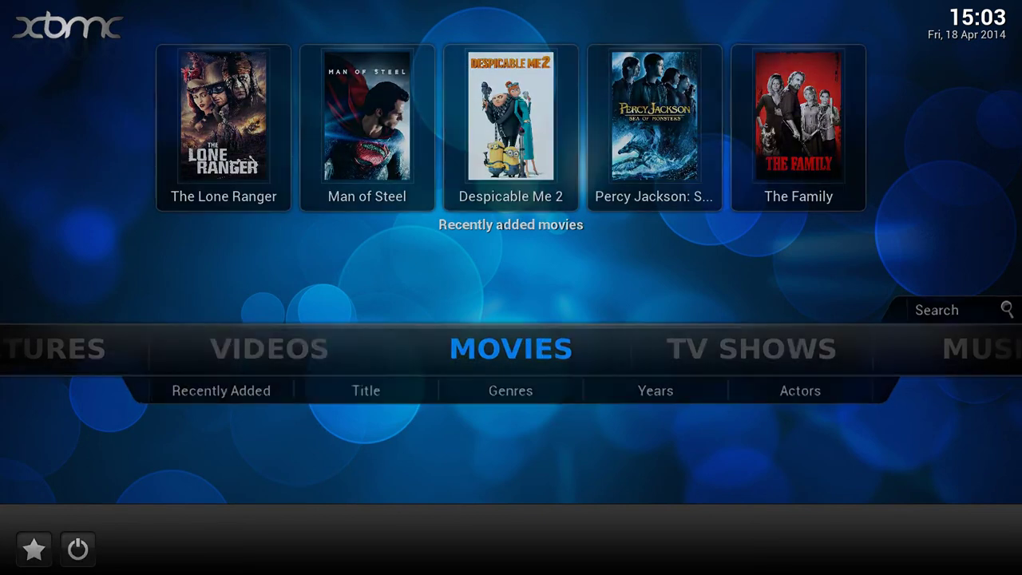
key("Return")
key("BackSpace")
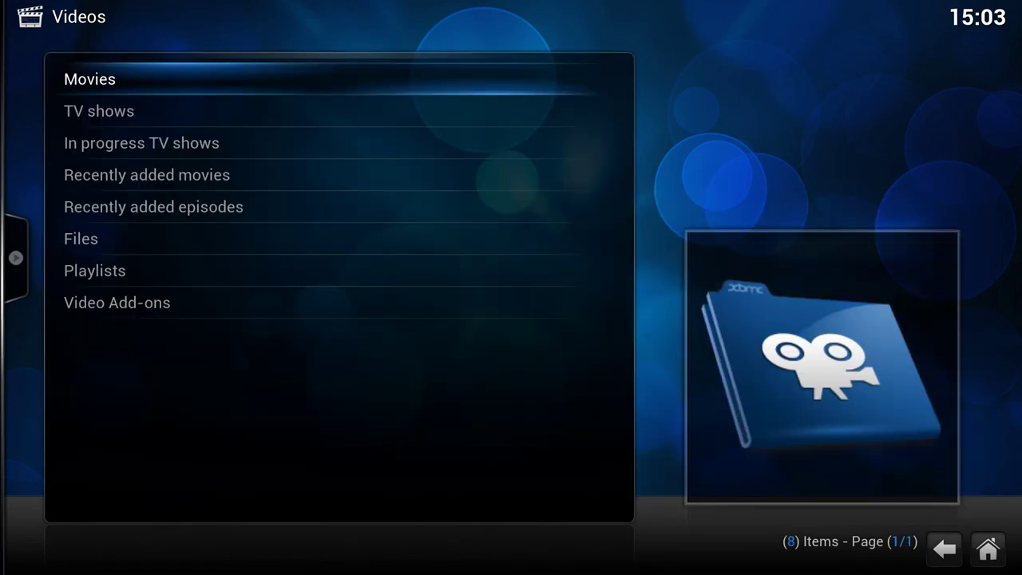
key("Up")
key("Up")
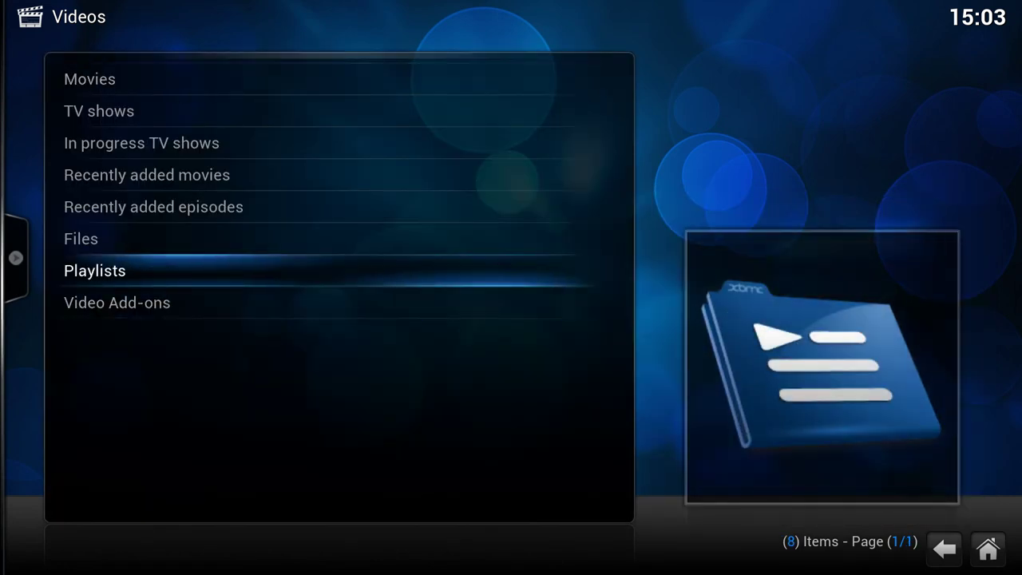
key("Return")
Select 'New smart playlist...' to open the Edit smart playlist dialog
key("Down")
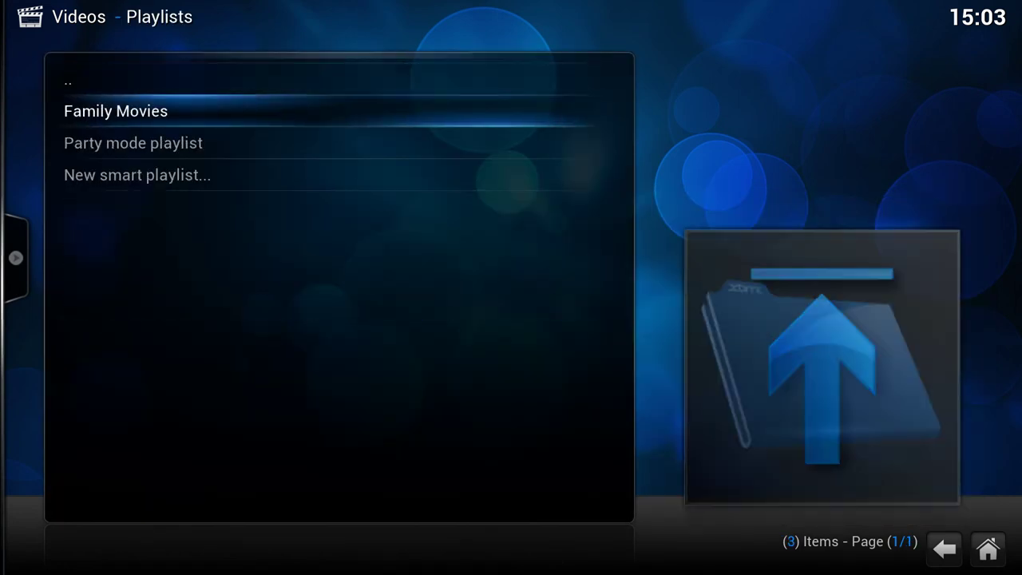
key("Down")
key("Up")
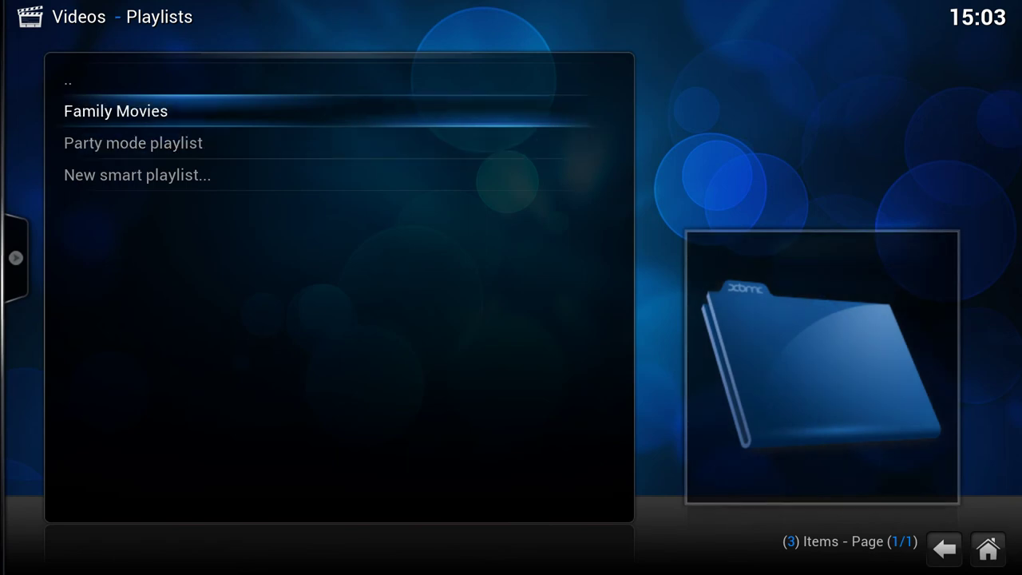
key("Down")
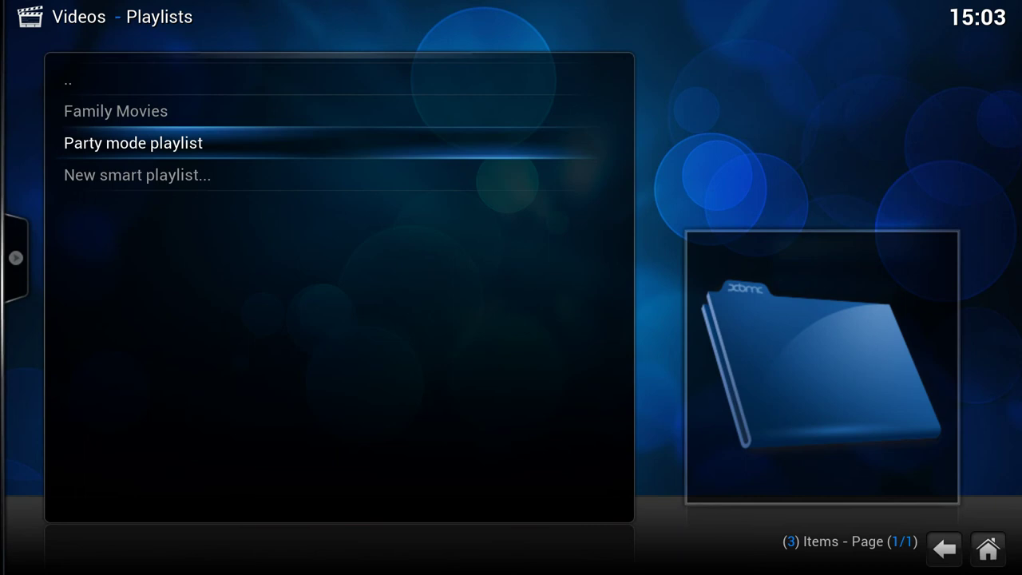
key("Down")
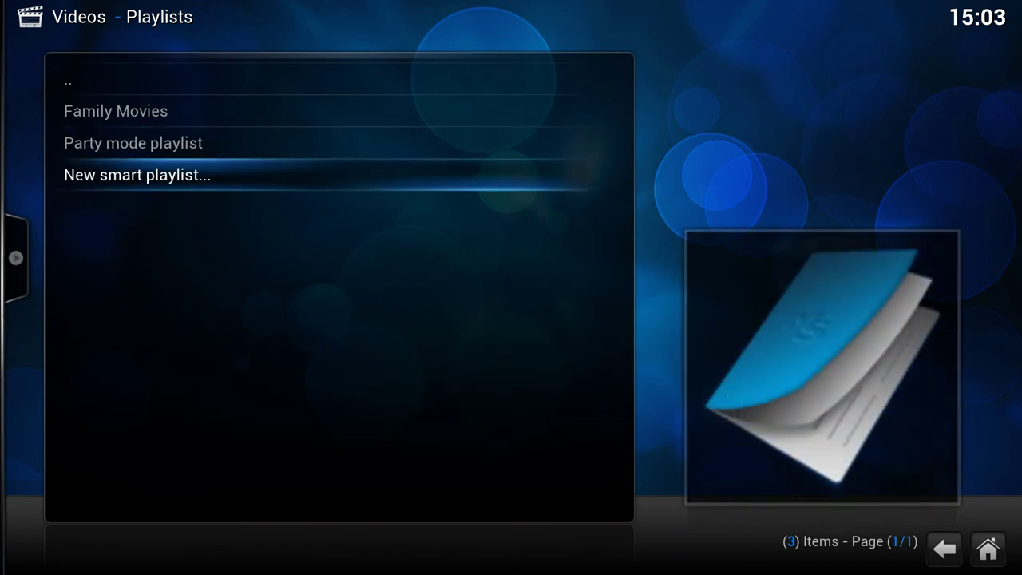
key("Return")
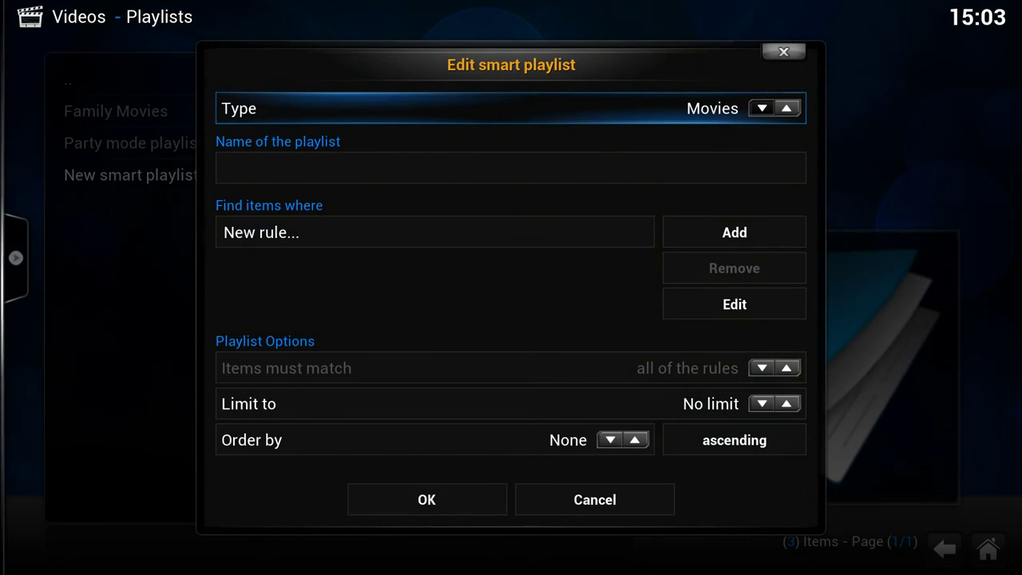
Name the new smart playlist 'Comedy'
key("Down")
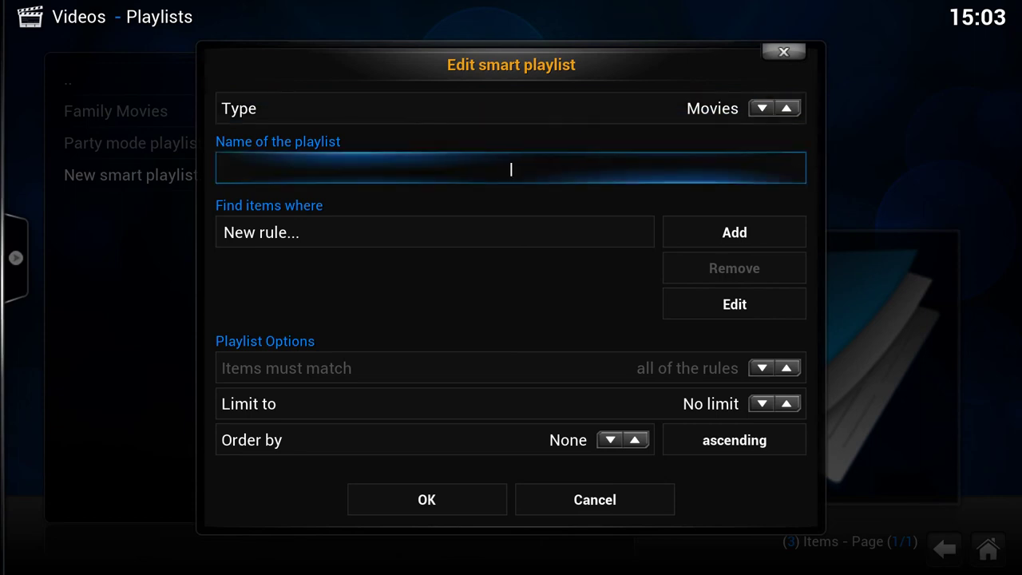
key("Return")
type("Comedy")
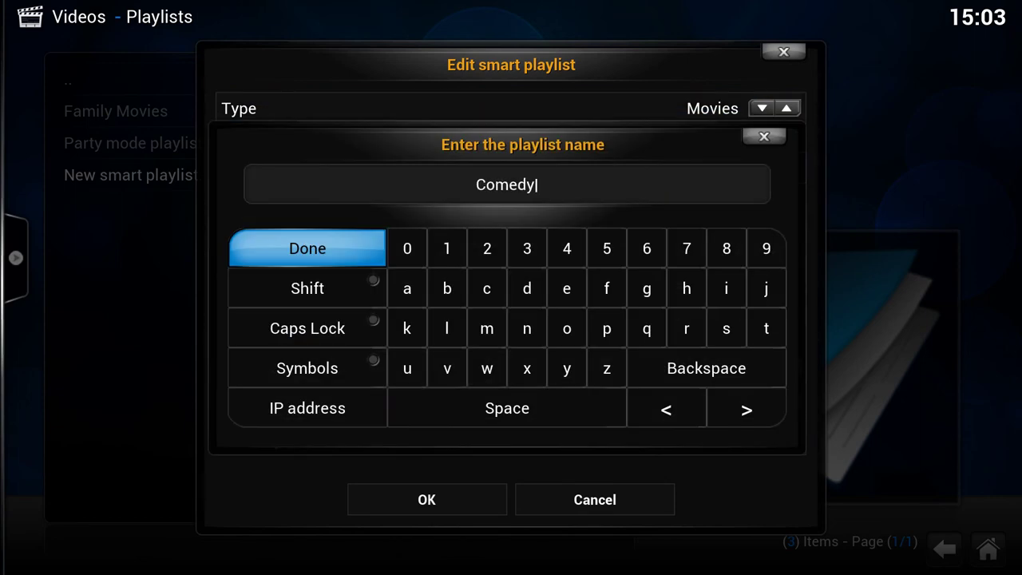
key("Return")
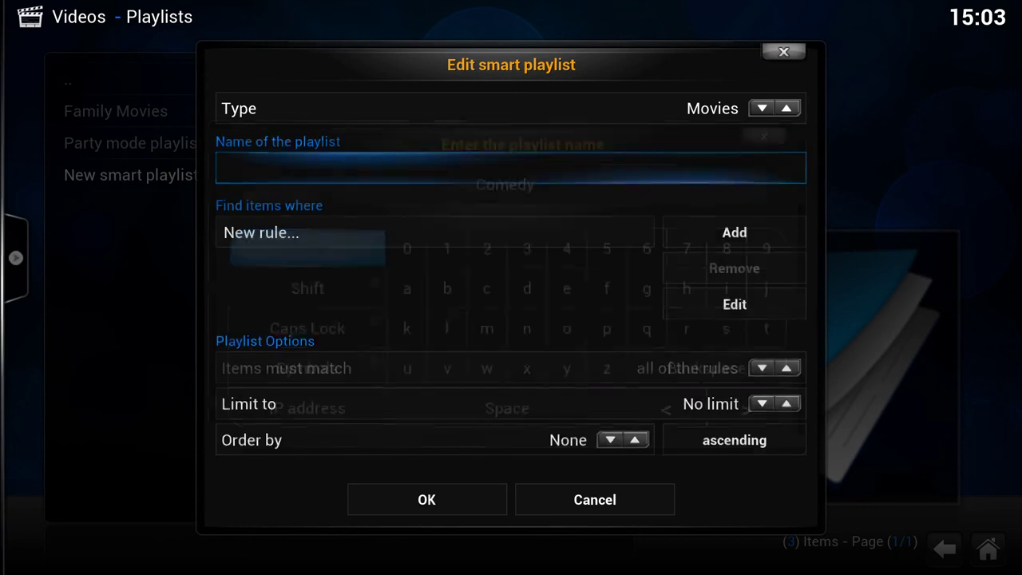
Add a new playlist rule that matches on the Genre field
key("Down")
key("Return")
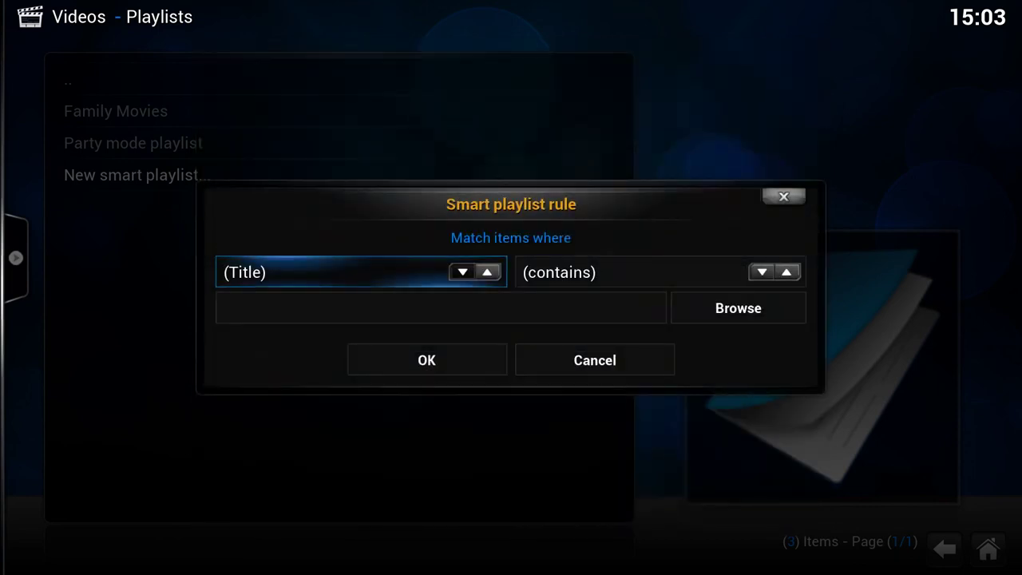
key("Left")
key("Left")
key("Left")
key("Left")
key("Left")
key("Left")
key("Left")
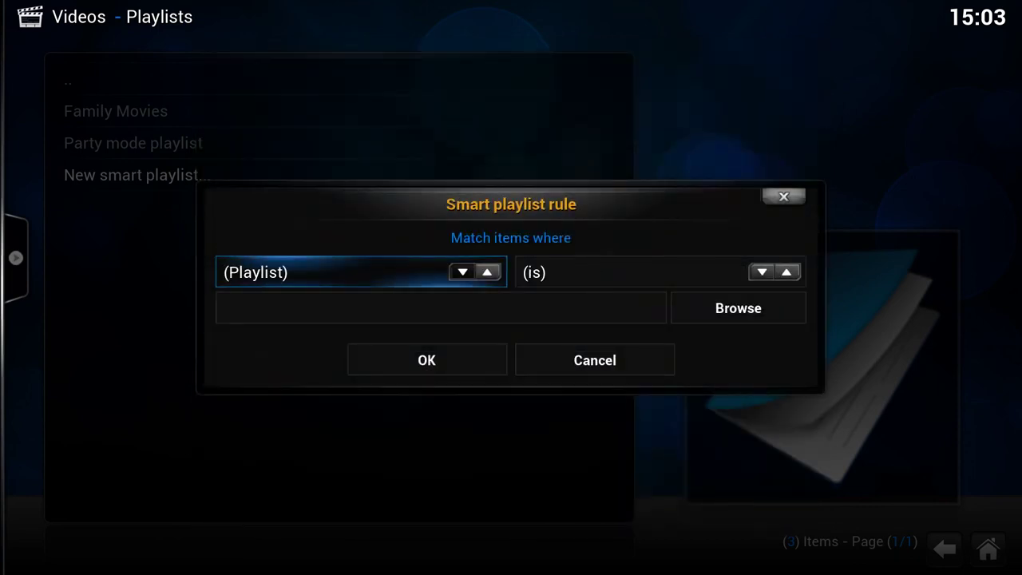
key("Left")
key("Left")
key("Left")
key("Left")
key("Left")
key("Left")
key("Left")
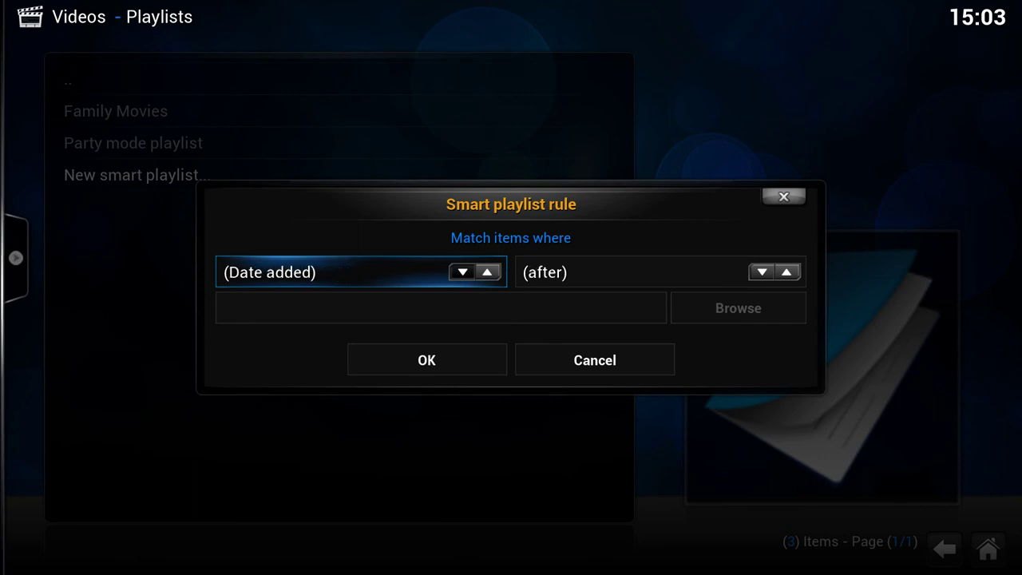
key("Left")
key("Left")
key("Left")
key("Left")
key("Left")
key("Left")
key("Left")
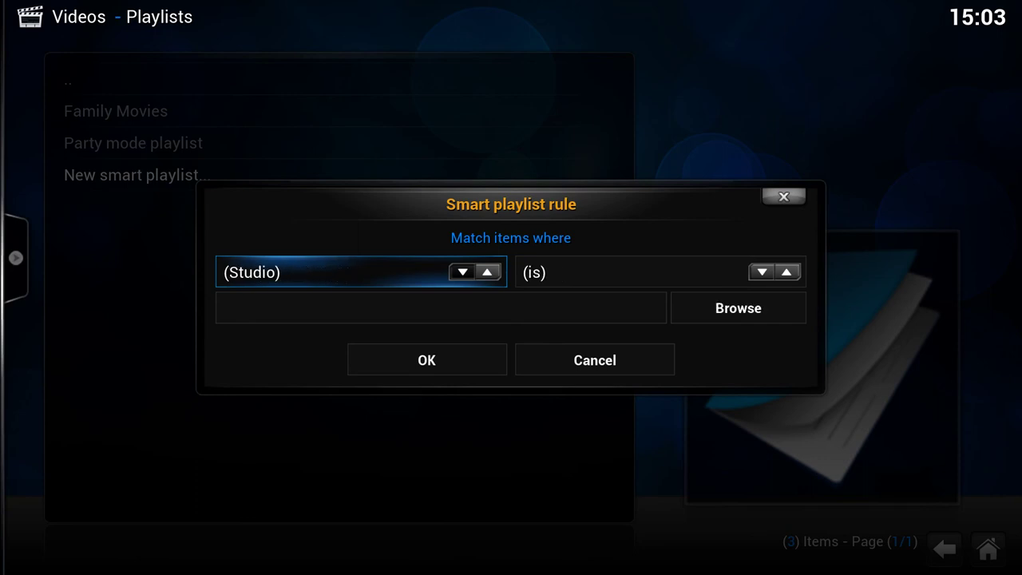
key("Left")
key("Left")
key("Left")
key("Left")
key("Left")
key("Left")
key("Left")
key("Right")
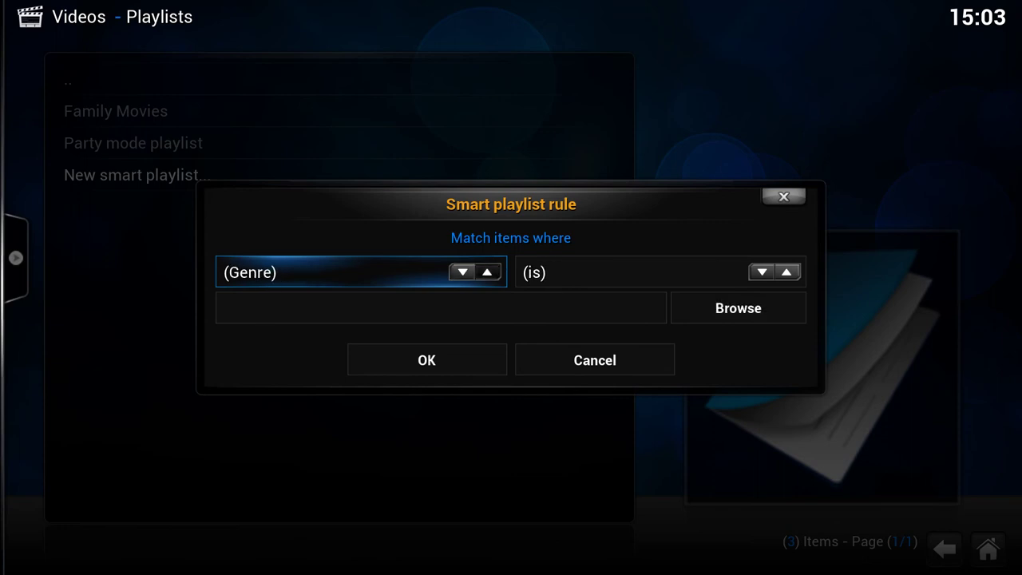
Pick Comedy from the genre list and save the Genre is Comedy rule
key("Down")
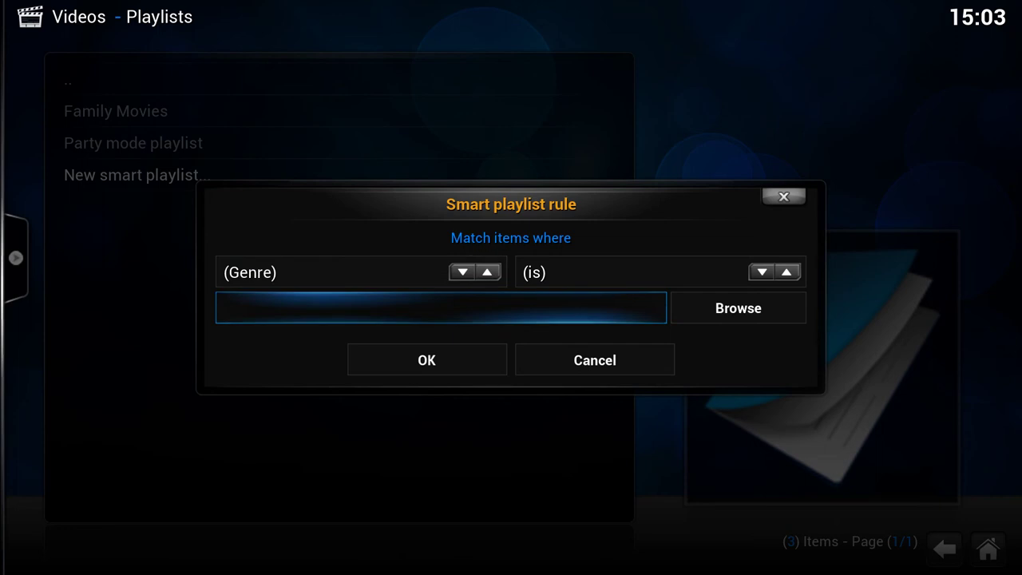
key("Right")
key("Return")
key("Down")
key("Down")
key("Down")
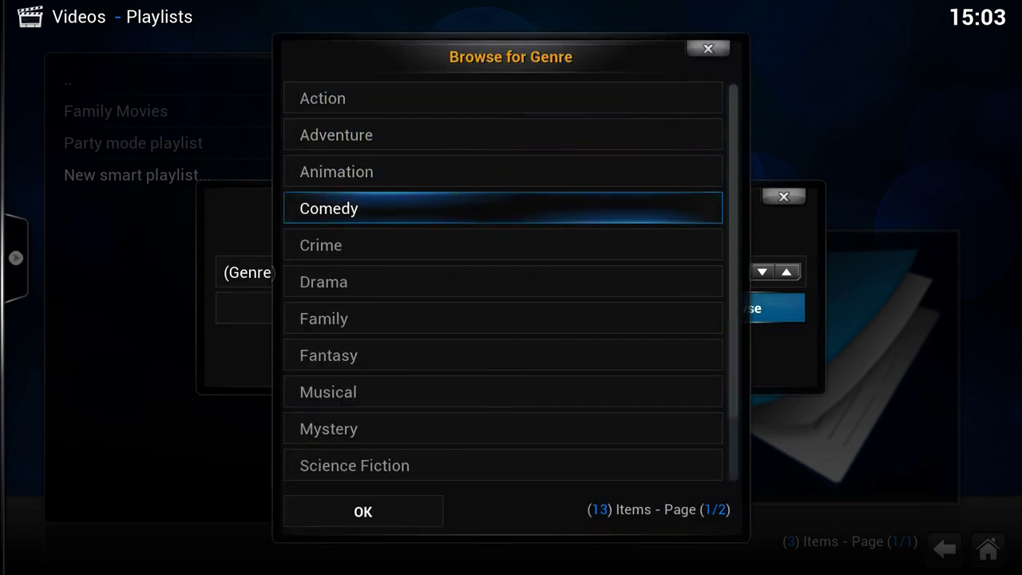
key("Down")
key("Down")
key("Down")
key("Up")
key("Up")
key("Up")
key("Left")
key("Return")
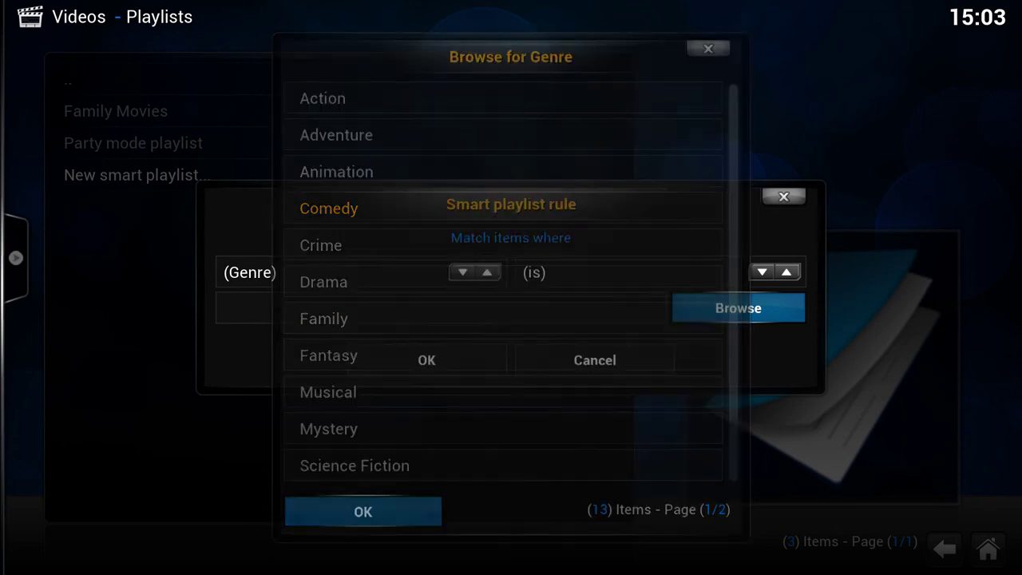
key("Down")
key("Return")
Save the smart playlist as 'Comedy' and check its movies
key("Down")
key("Down")
key("Down")
key("Return")
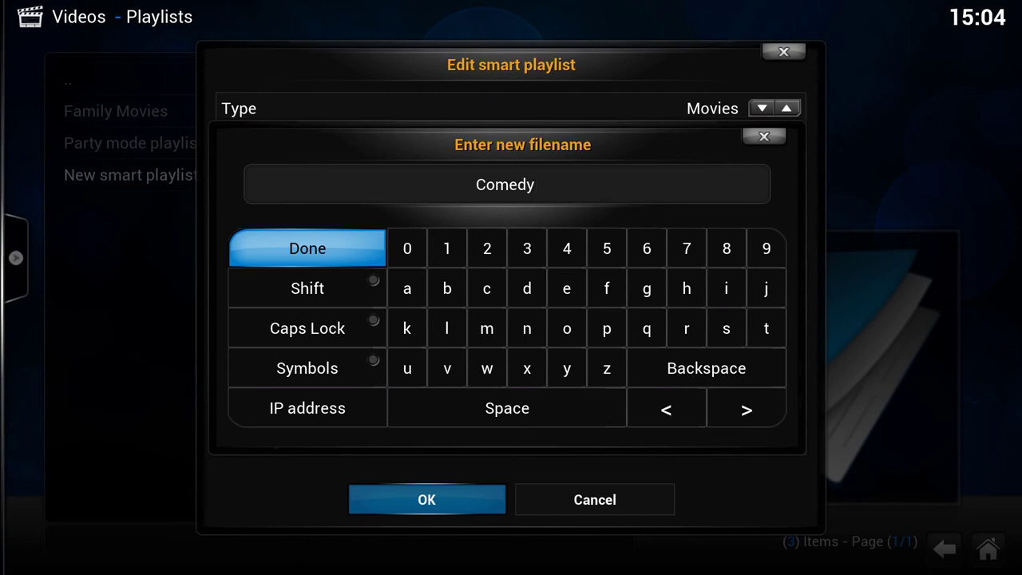
key("Return")
key("Up")
key("Up")
key("Up")
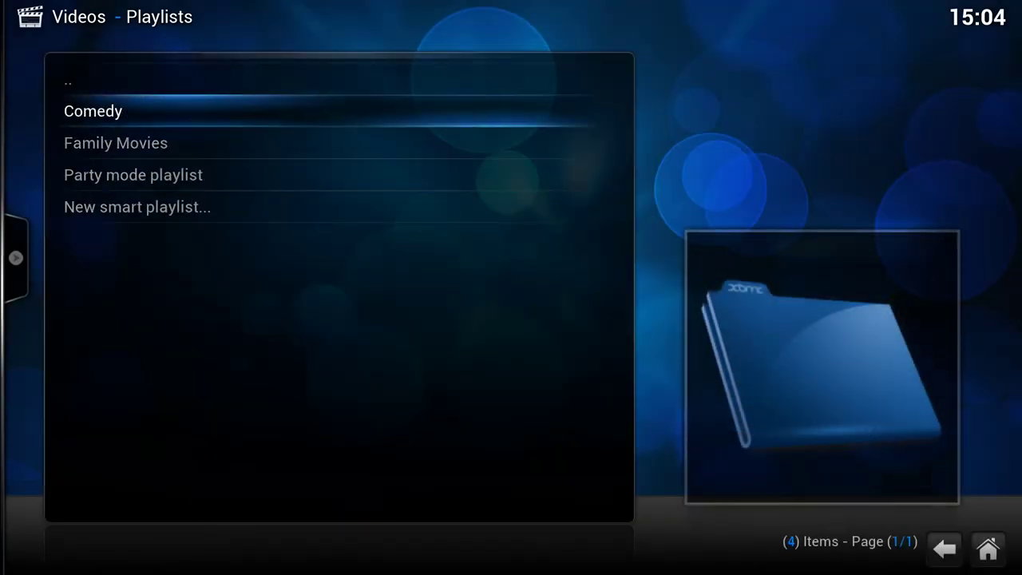
key("Return")
key("Down")
key("Down")
key("Down")
key("Down")
key("Down")
key("Down")
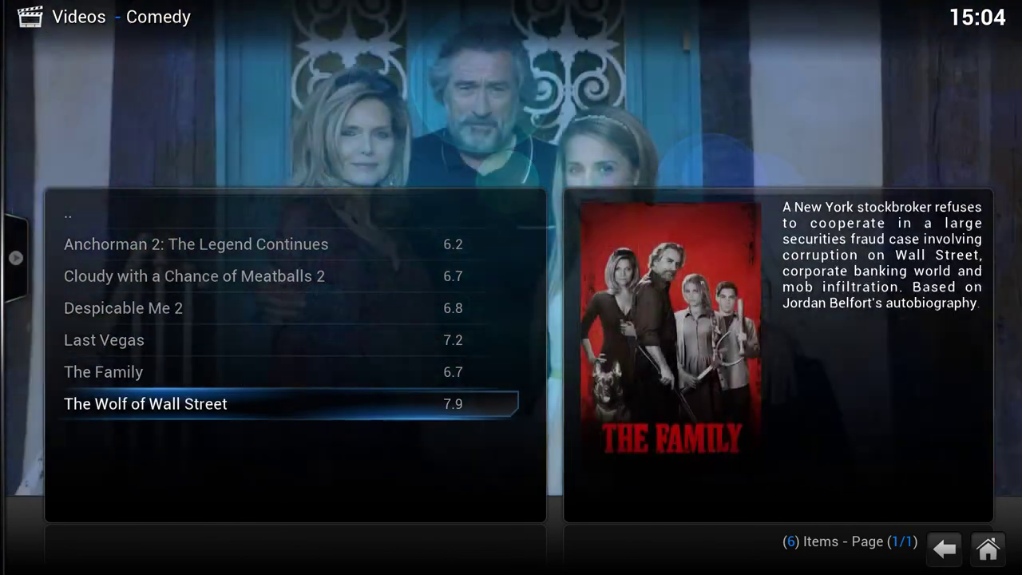
key("Up")
key("Up")
key("Up")
key("Up")
key("Up")
key("Up")
key("Up")
key("Return")
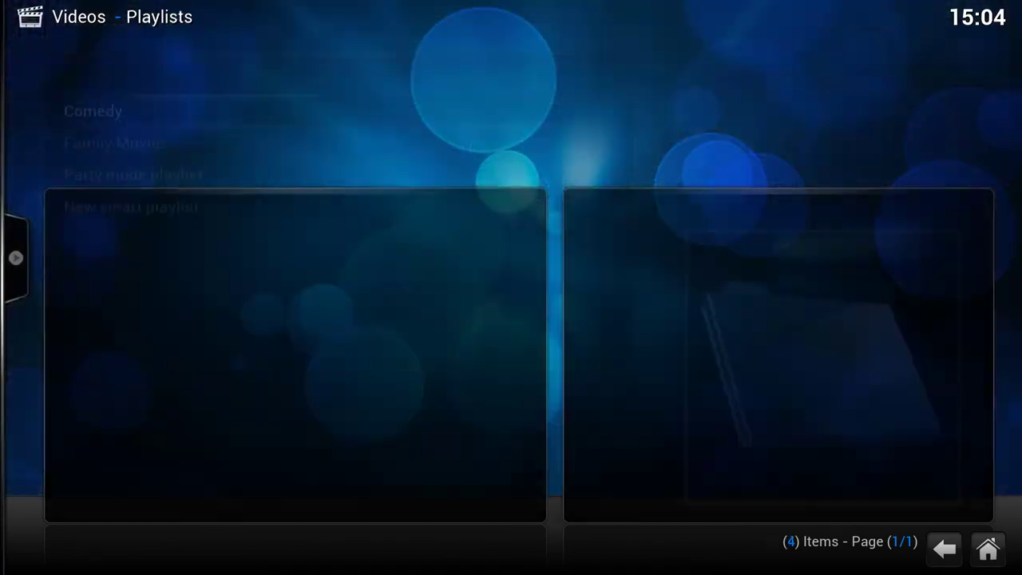
Add the Comedy playlist to favourites, then return home to Programs
key("c")
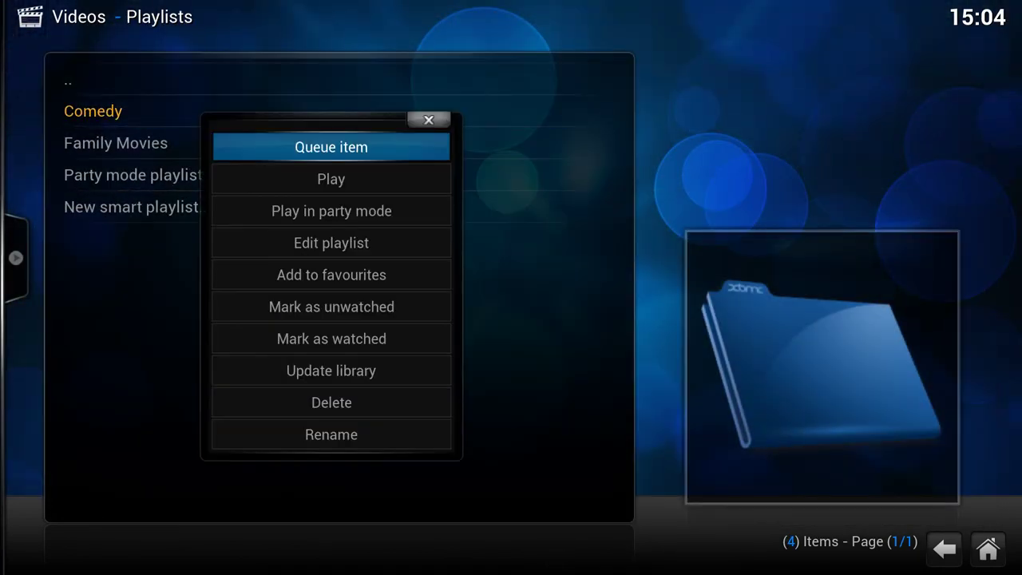
key("Down")
key("Down")
key("Down")
key("Down")
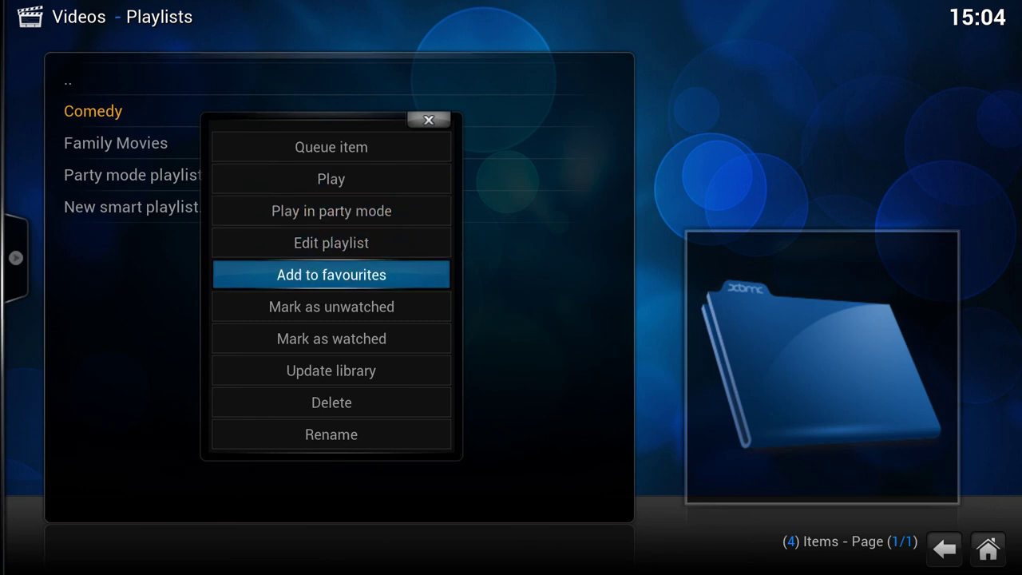
key("Return")
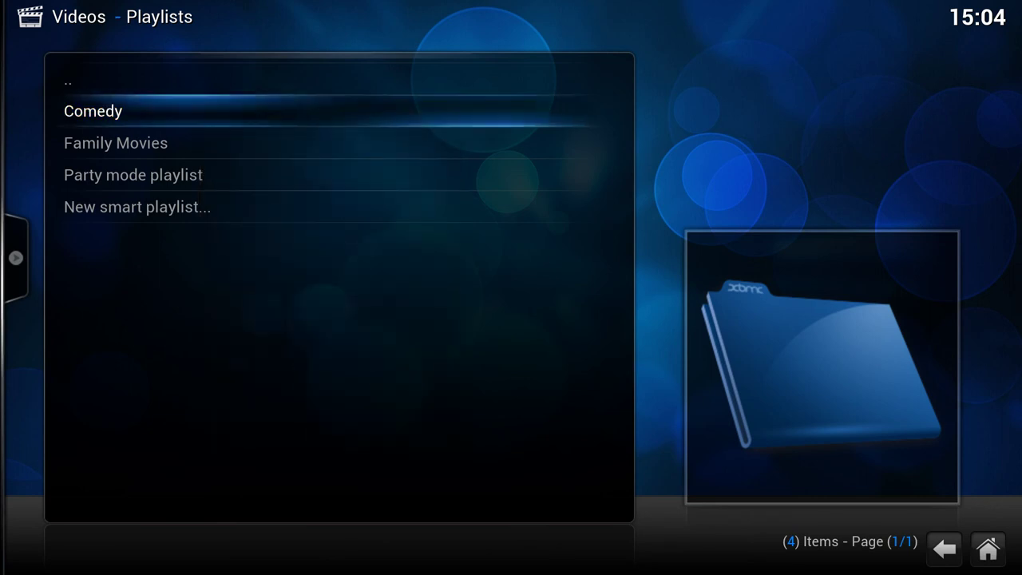
key("Escape")
key("Right")
key("Right")
key("Right")
key("Right")
key("Left")
In Super Favourites' XBMC Favourites, choose Move favourite for the Comedy entry
key("Return")
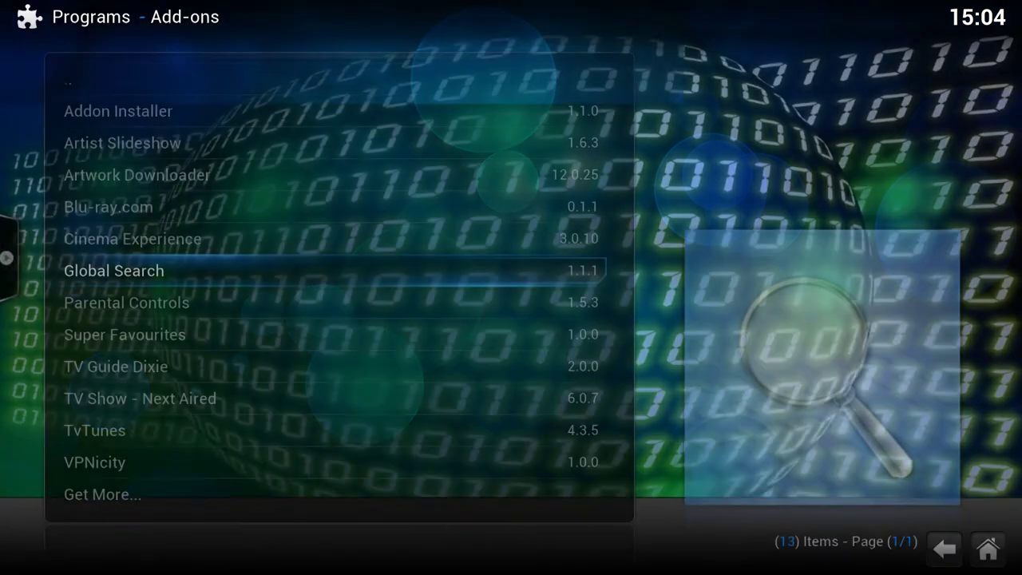
key("Down")
key("Down")
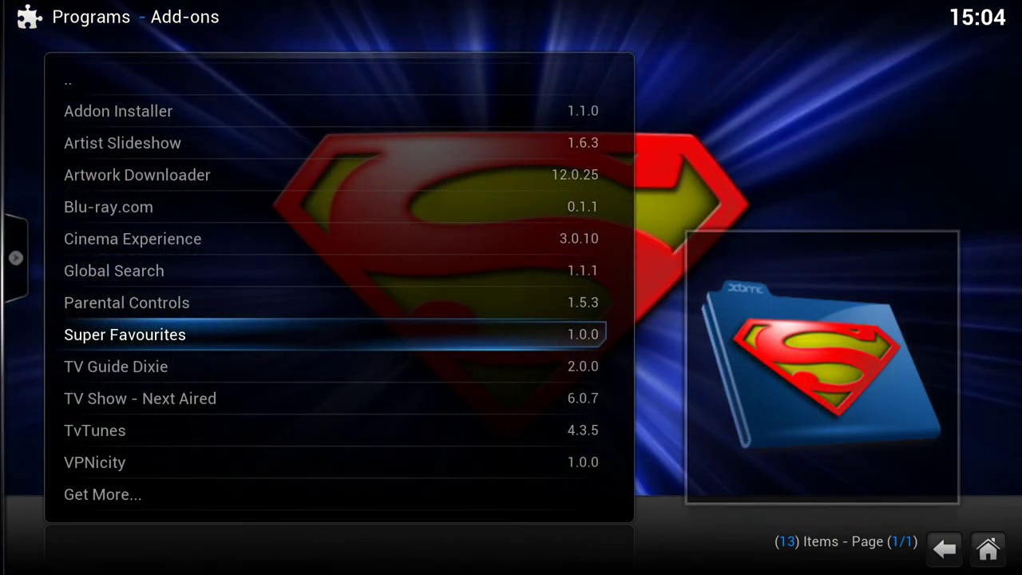
key("Return")
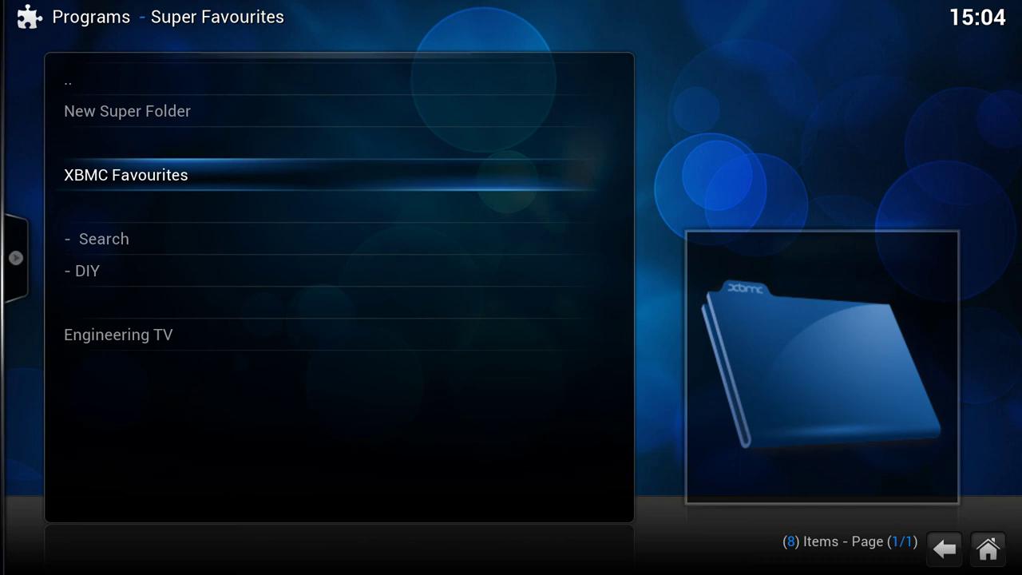
key("Return")
key("Up")
key("c")
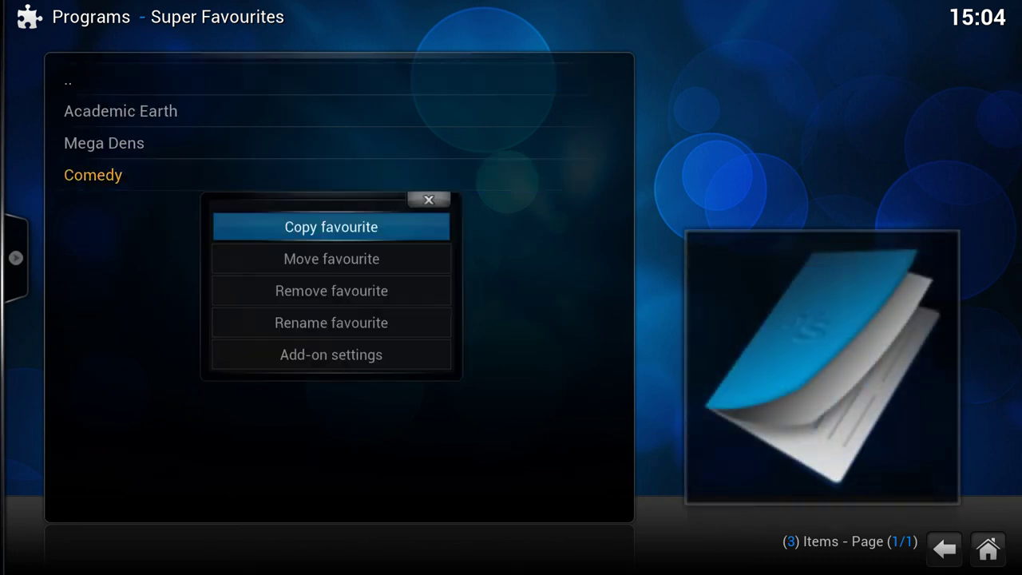
key("Down")
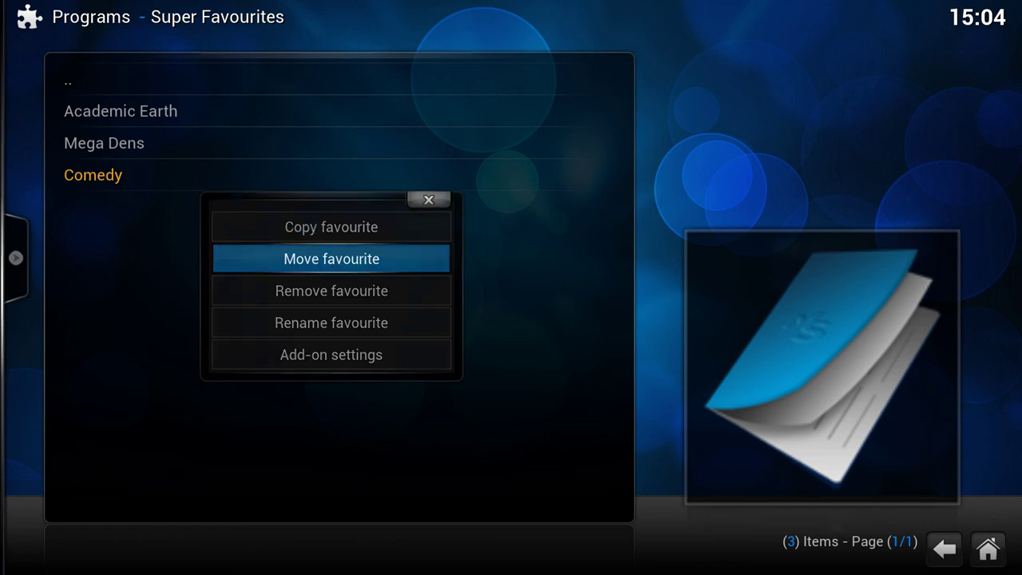
key("Return")
Create a new destination folder named '- Movies' under Super Favourites
key("Down")
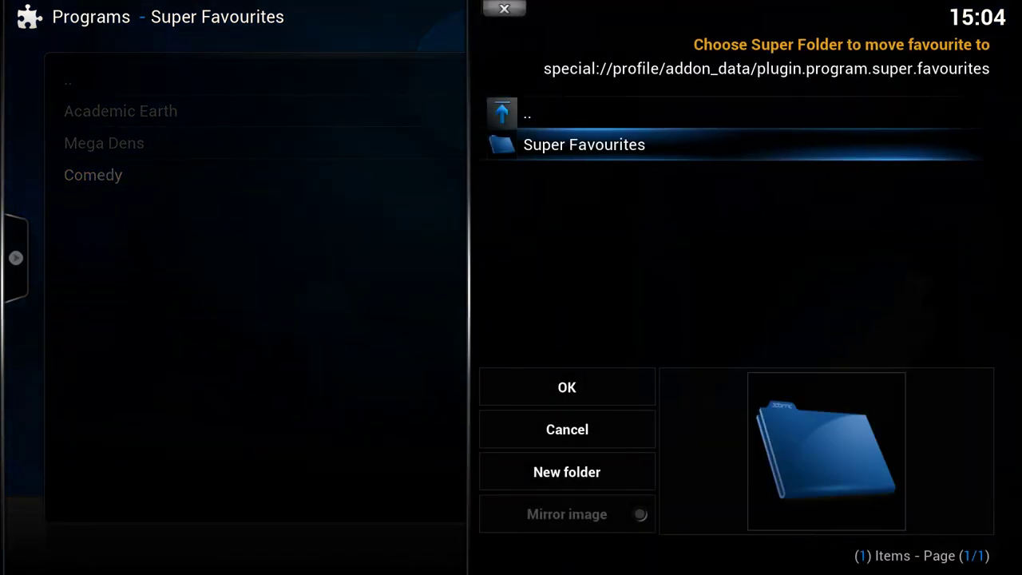
key("Return")
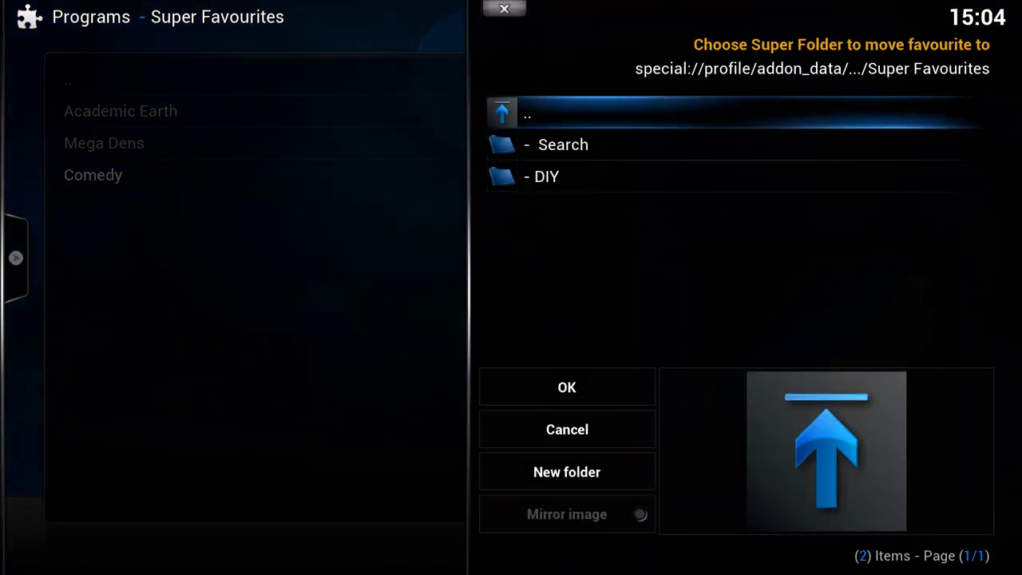
key("Down")
key("Left")
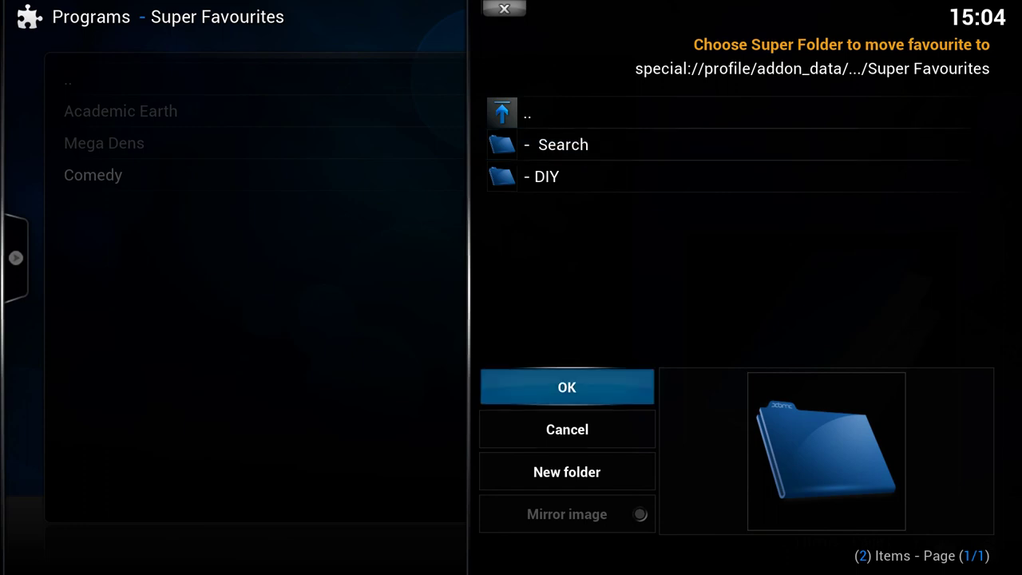
key("Down")
key("Down")
key("Return")
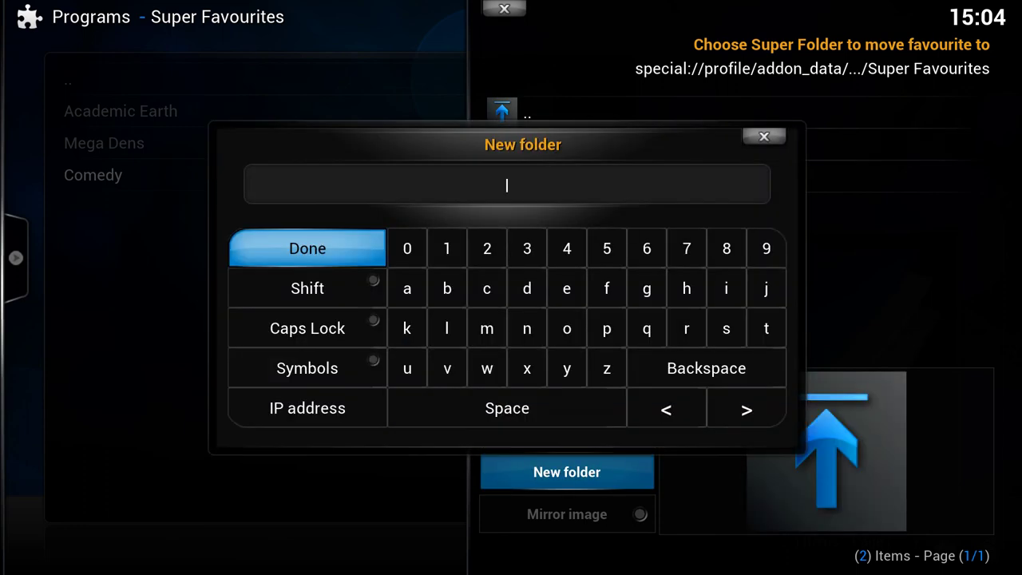
type("- Movies")
key("Return")
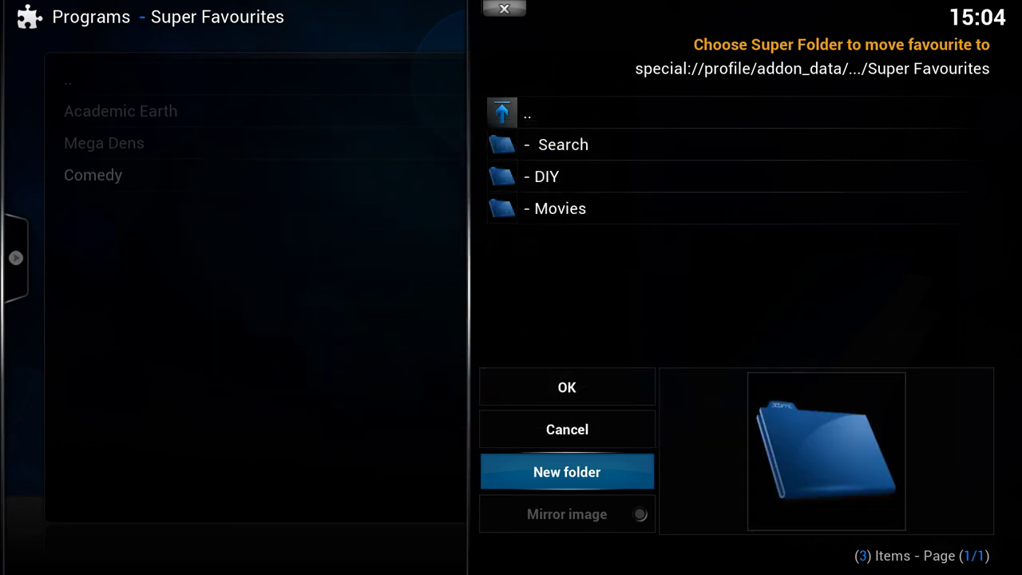
Select '- Movies' as the destination and move the Comedy favourite into it
key("Up")
key("Up")
key("Up")
key("Down")
key("Down")
key("Return")
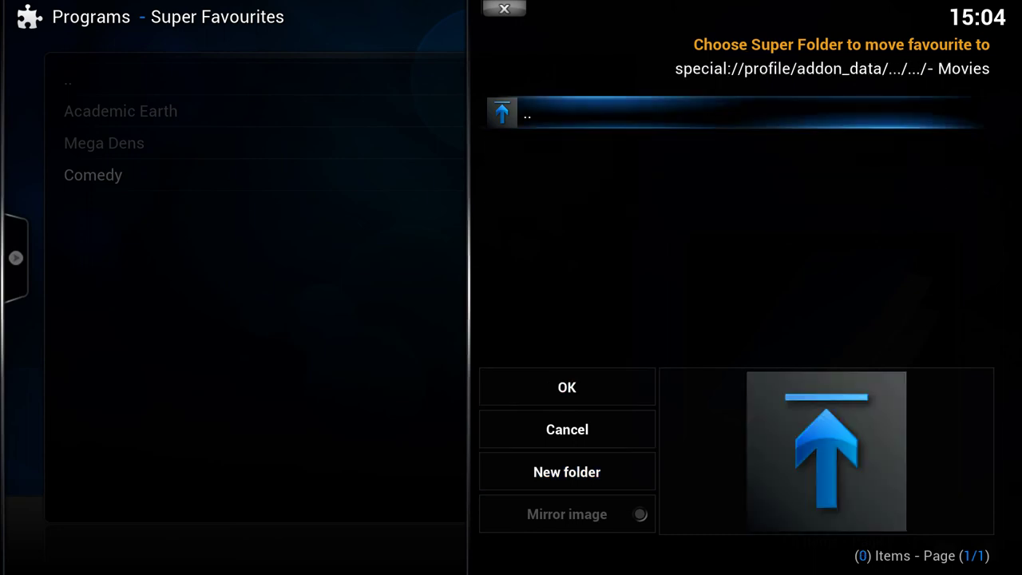
key("Down")
key("Return")
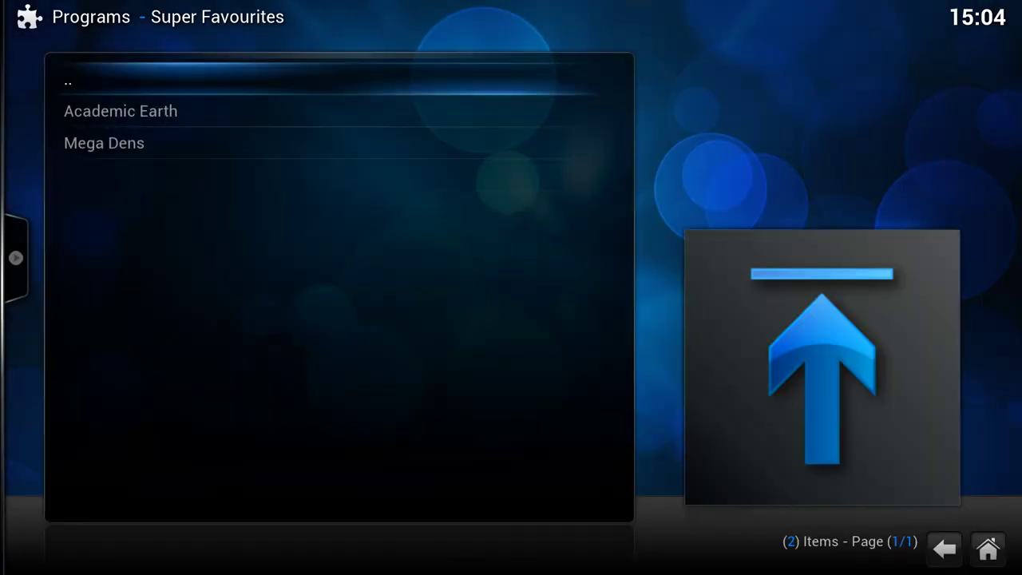
Open the Comedy smart playlist inside the '- Movies' folder
key("Return")
key("Down")
key("Down")
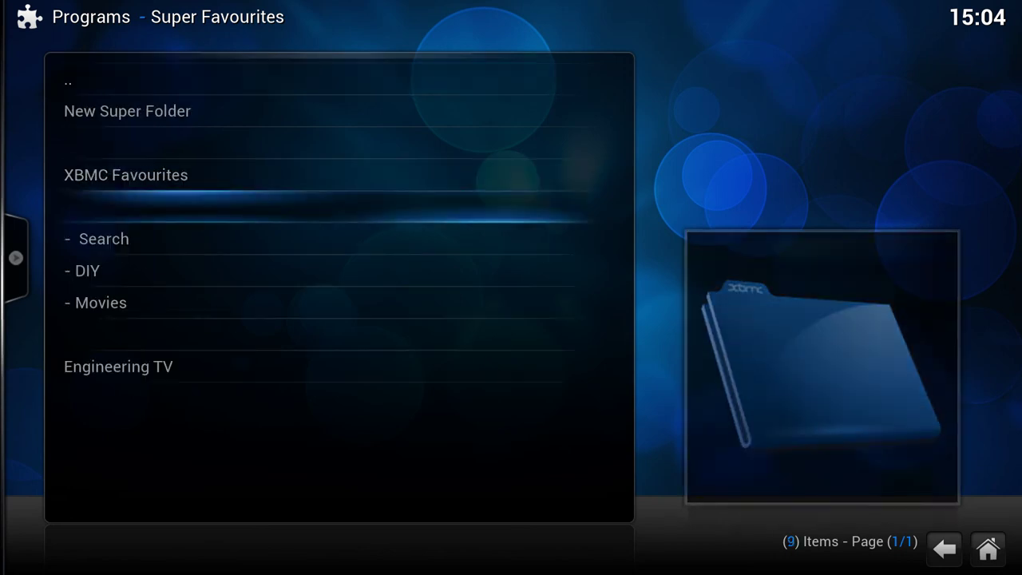
key("Down")
key("Down")
key("Return")
key("Down")
key("Down")
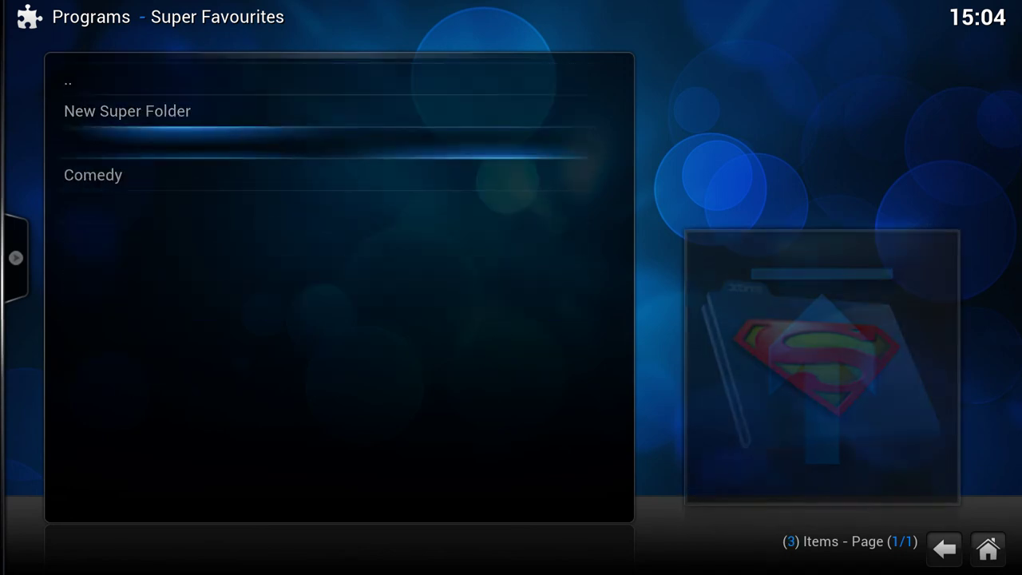
key("Down")
key("Return")
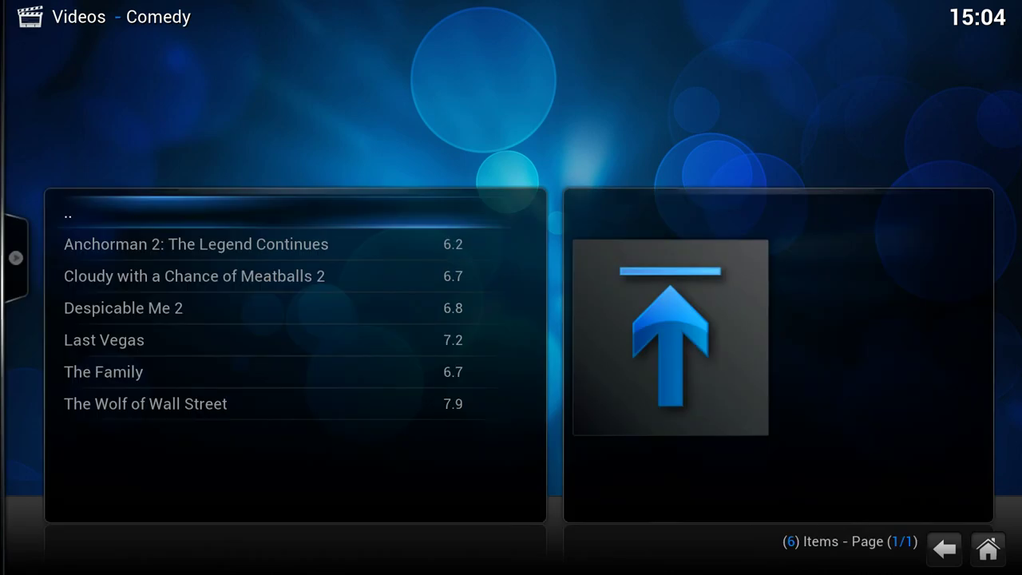
Browse the six comedy films, then return to the top Super Favourites list
key("Down")
key("Down")
key("Down")
key("Down")
key("Up")
key("Up")
key("Up")
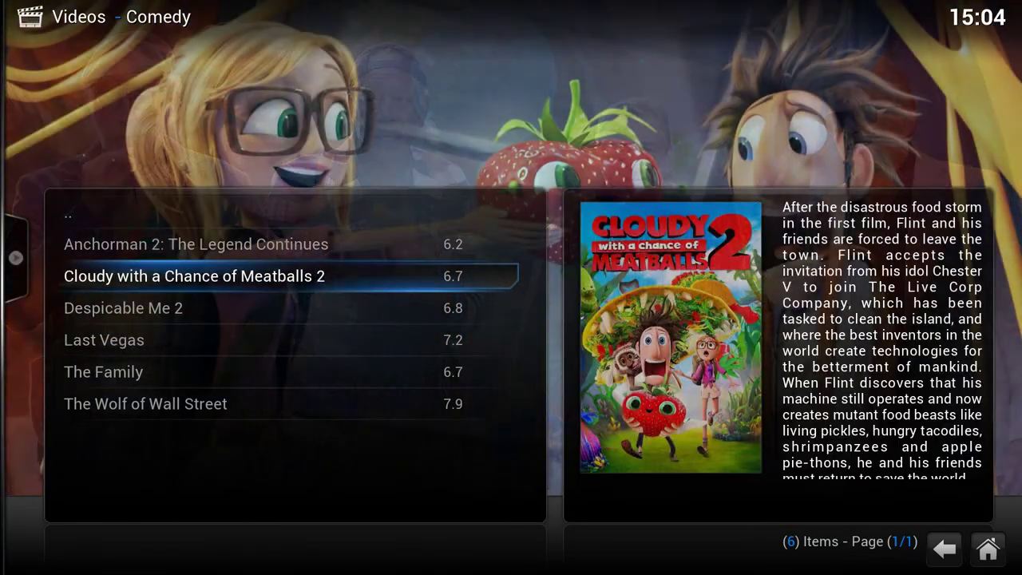
key("Down")
key("Down")
key("Down")
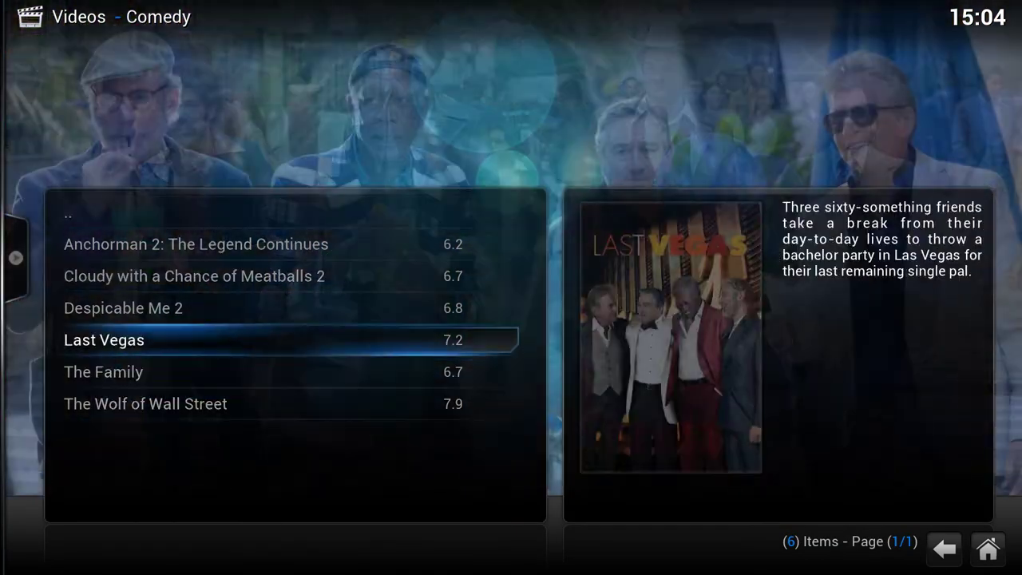
key("Up")
key("Up")
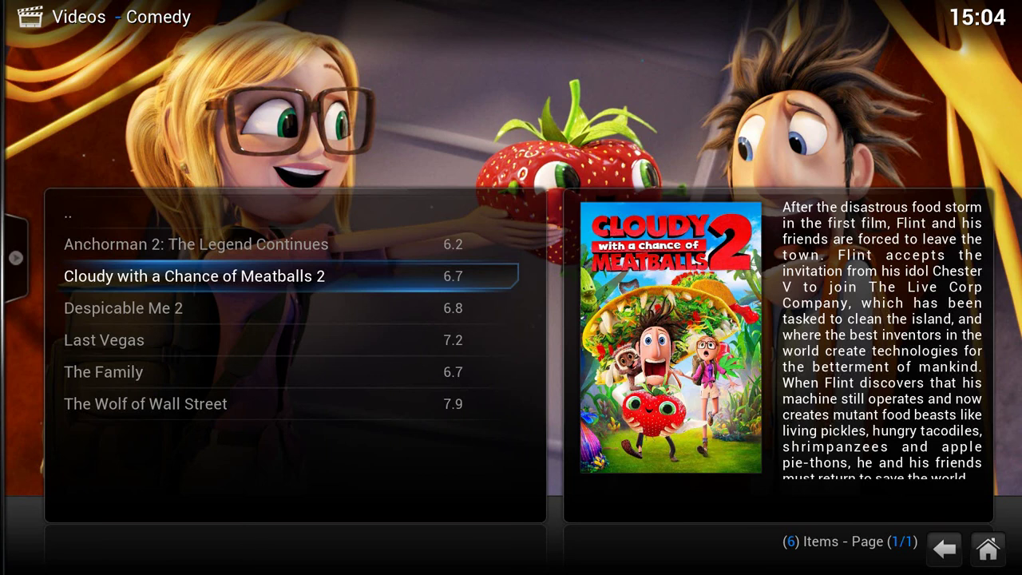
key("BackSpace")
key("BackSpace")
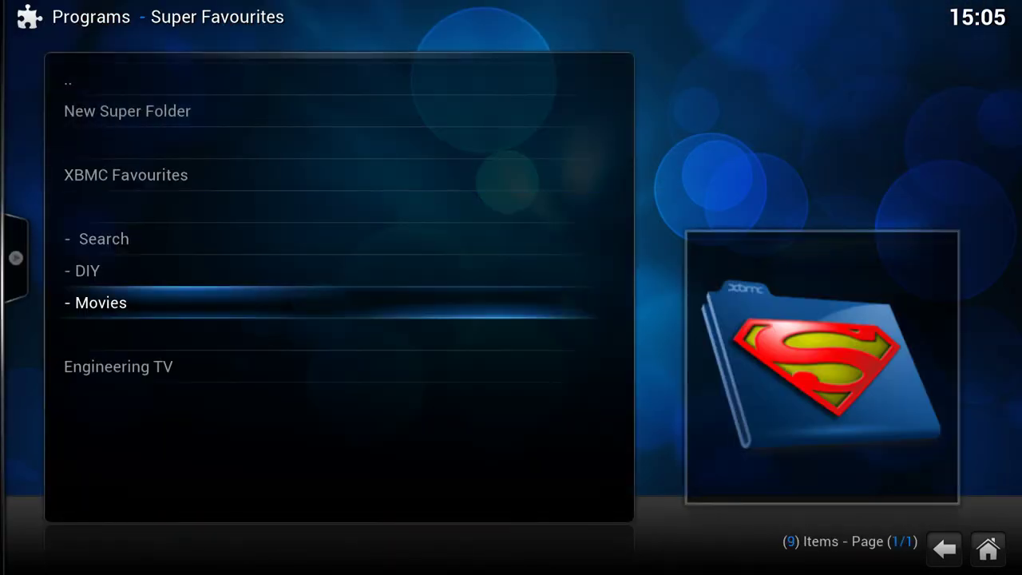
key("Up")
key("Up")
key("Up")
key("Up")
key("Up")
key("Up")
key("Up")
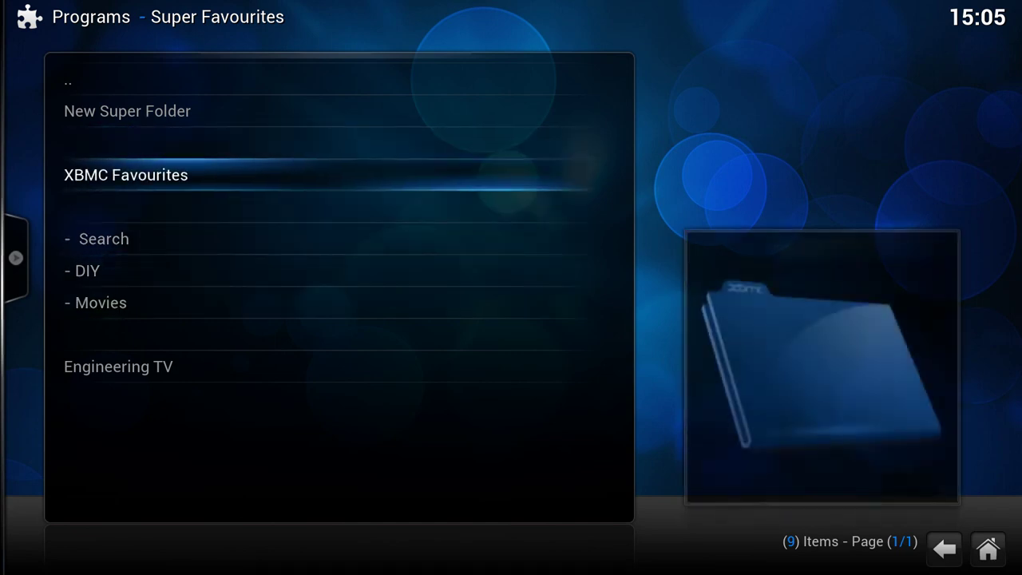
key("Down")
key("Down")
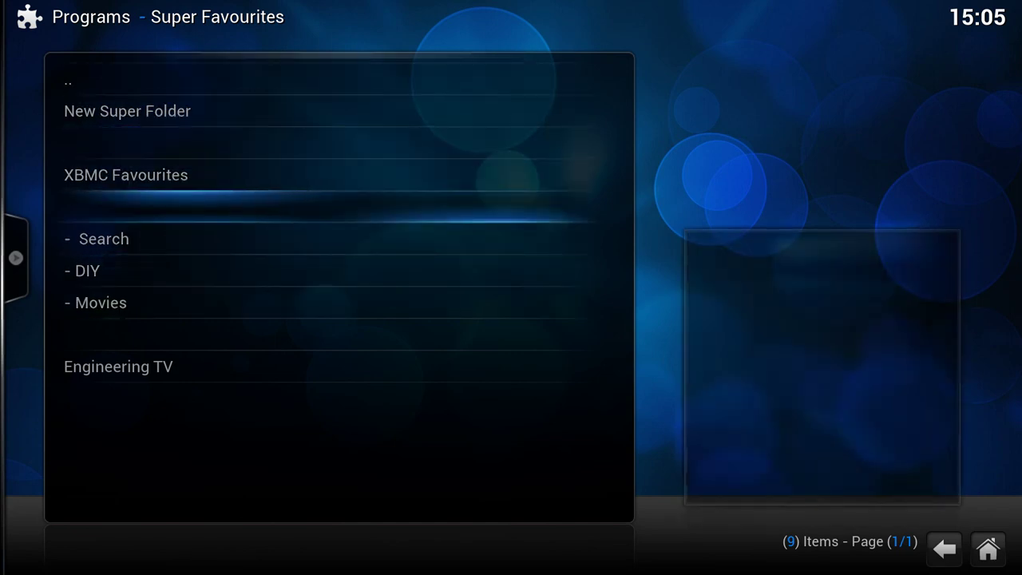
key("Up")
key("Up")
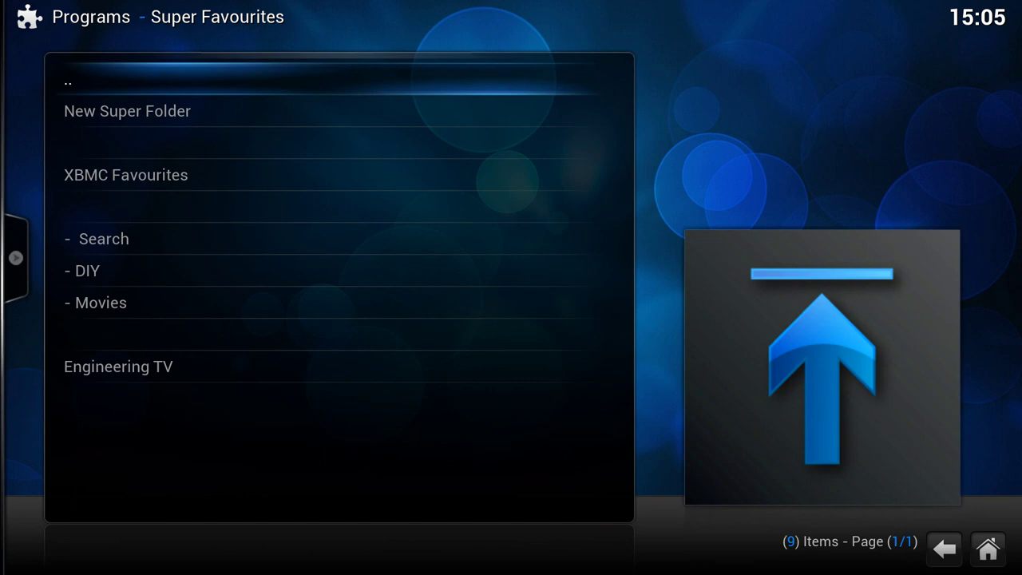
In Super Favourites settings, hide the New Super Folder and XBMC Favourites items
key("Return")
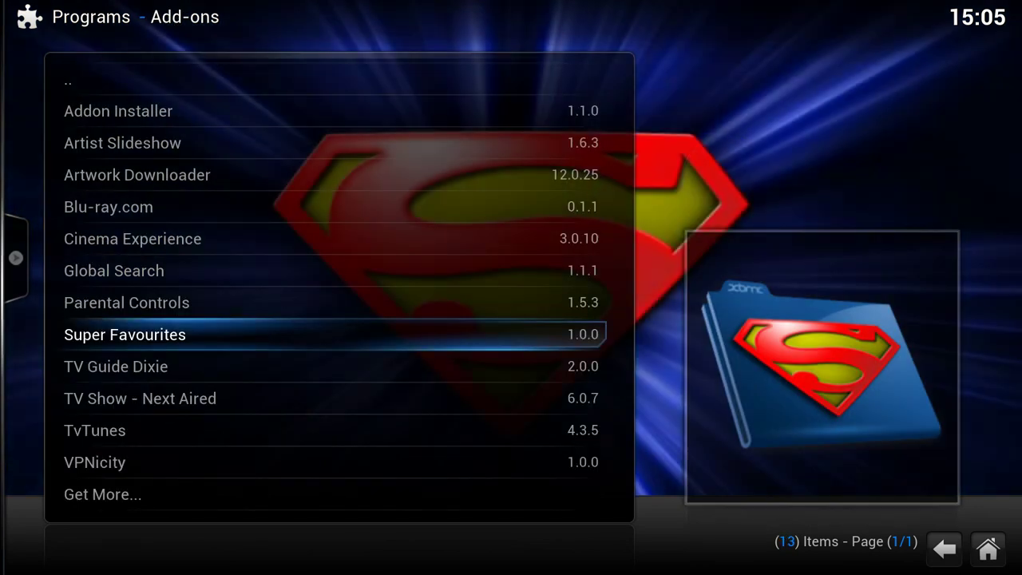
key("c")
key("Down")
key("Return")
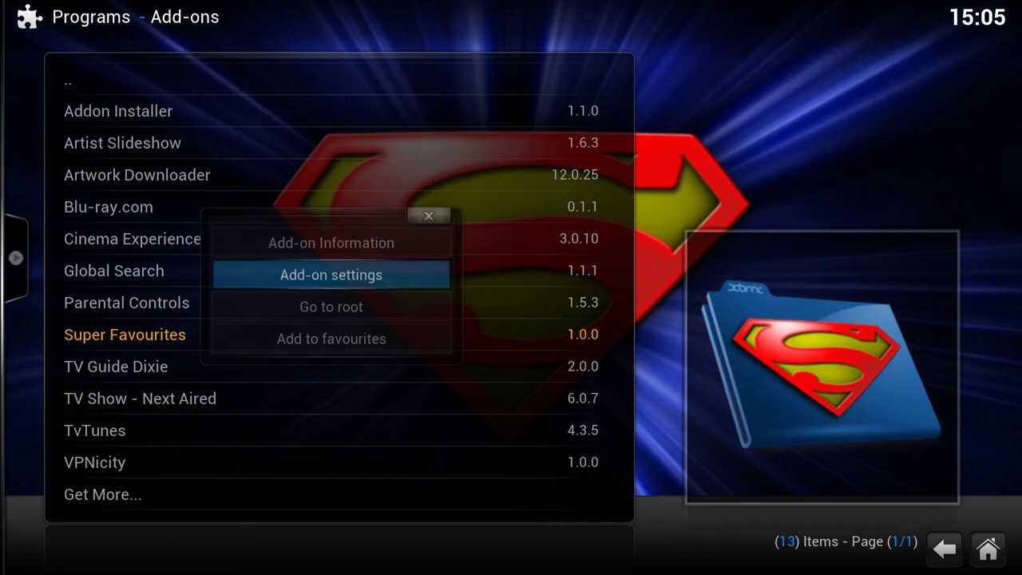
key("Down")
key("Return")
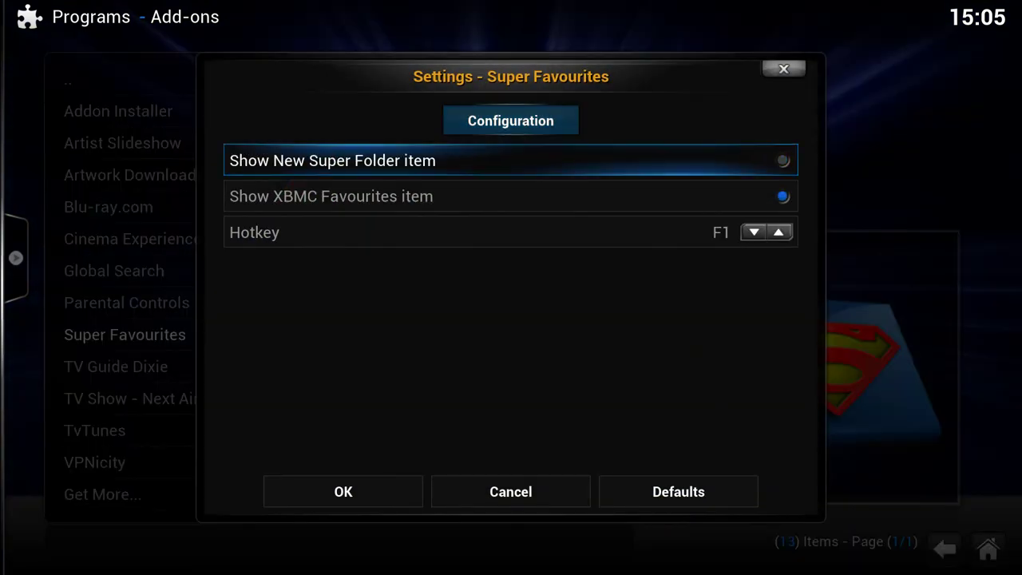
key("Down")
key("Return")
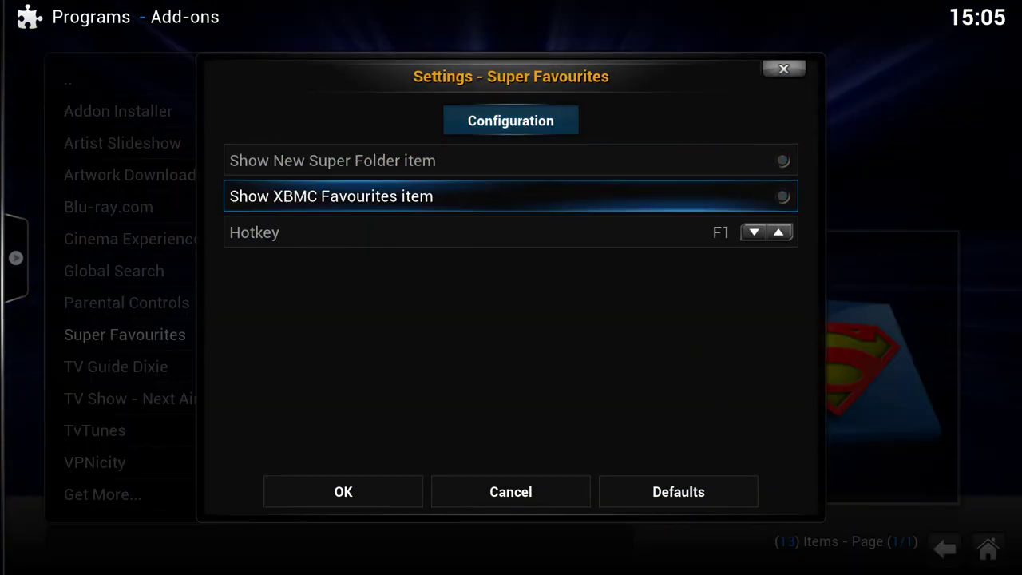
Change the Super Favourites hotkey from F1 to F12 and save the settings
key("Down")
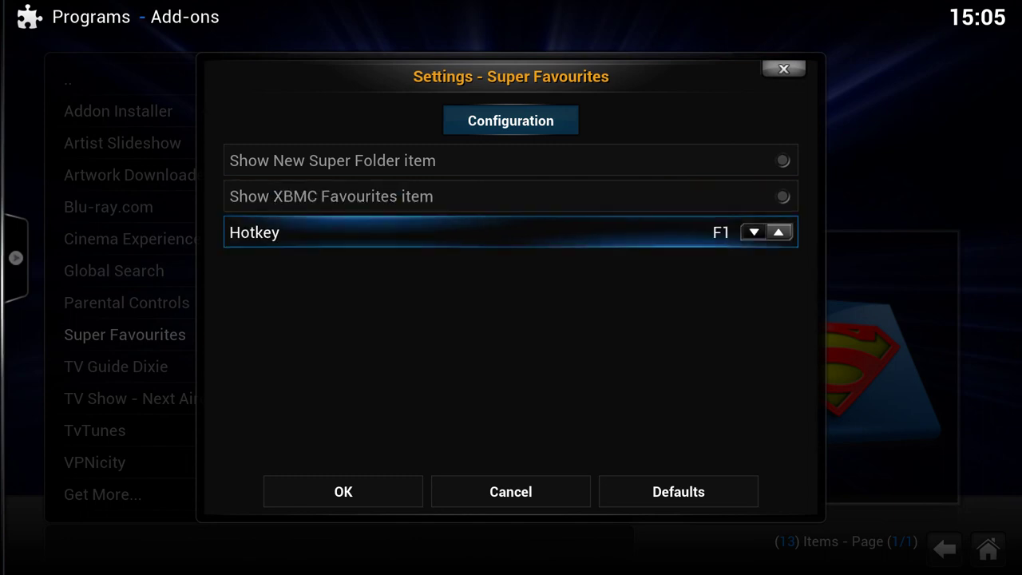
key("Left")
key("Left")
key("Down")
key("Return")
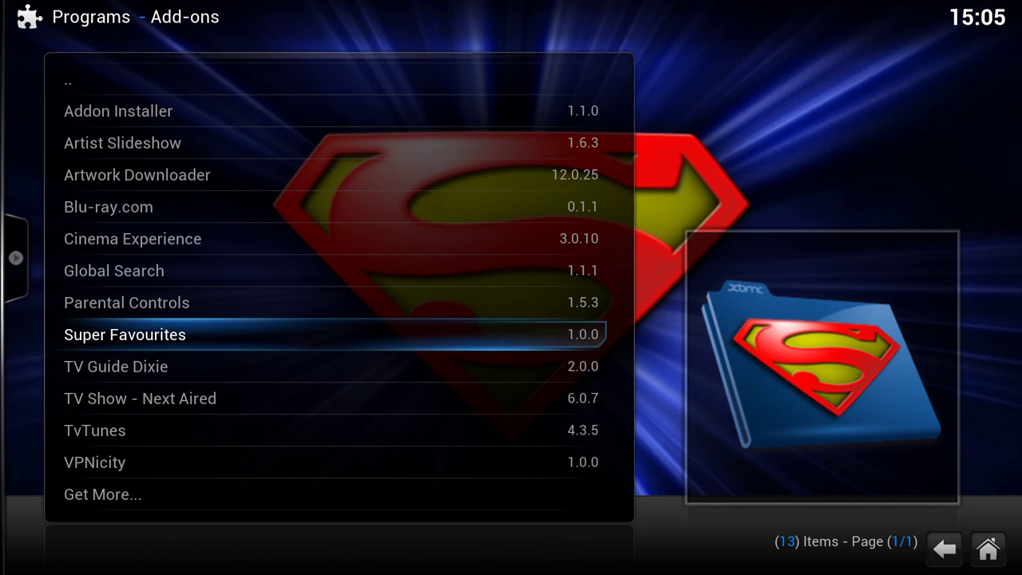
key("Return")
Browse the '- Search' and '- DIY' folders in Super Favourites
key("Down")
key("Down")
key("Down")
key("Down")
key("Down")
key("Down")
key("Down")
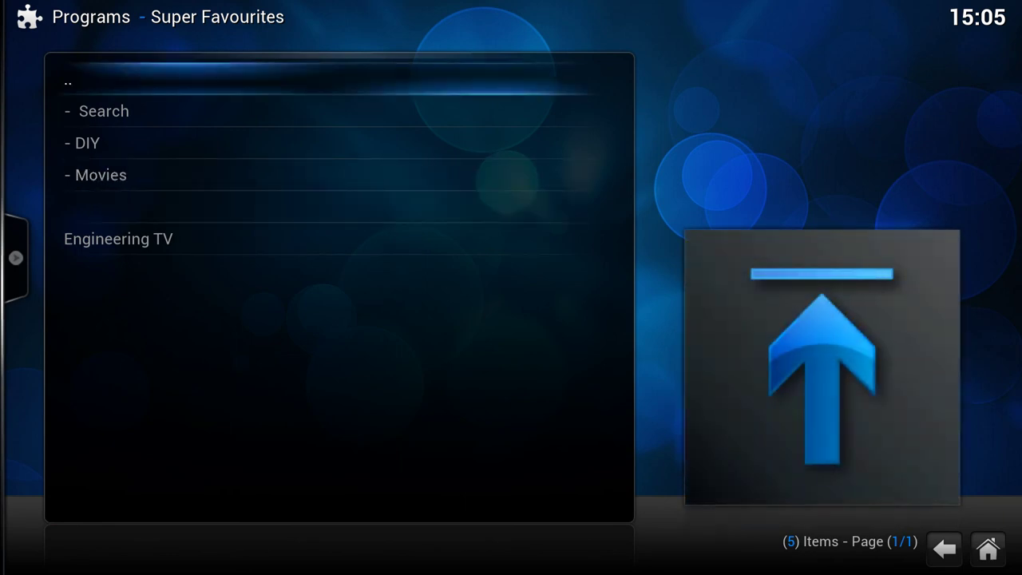
key("Down")
key("Down")
key("Down")
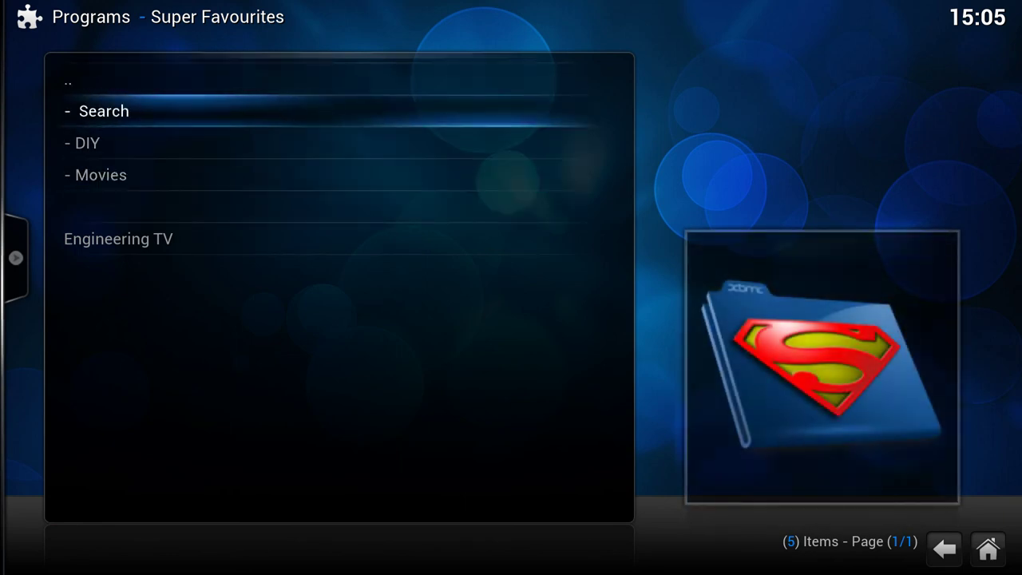
key("Return")
key("BackSpace")
key("Down")
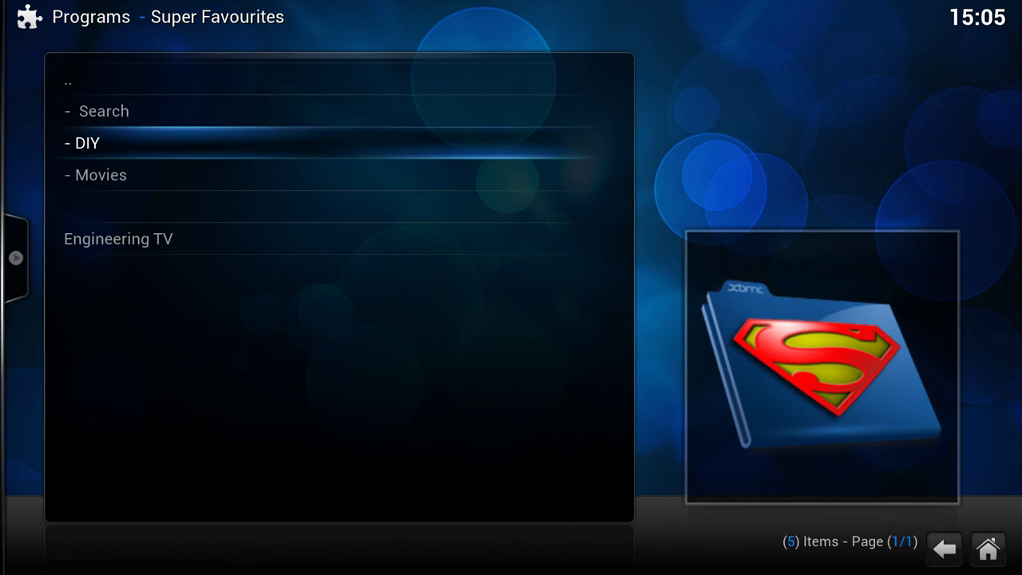
key("Return")
key("Down")
key("Down")
key("Down")
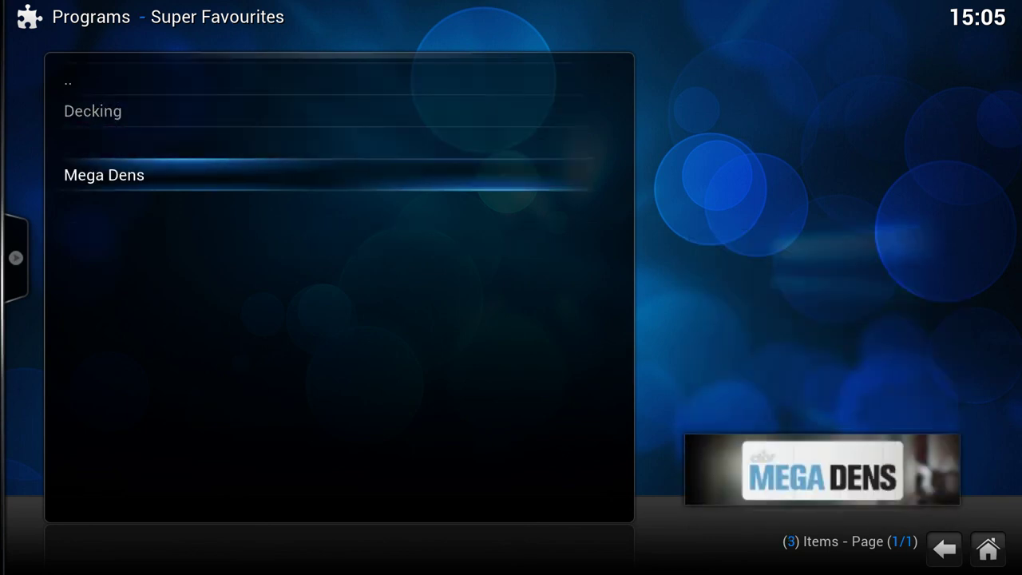
key("Up")
key("Up")
key("BackSpace")
key("Down")
key("Down")
key("Down")
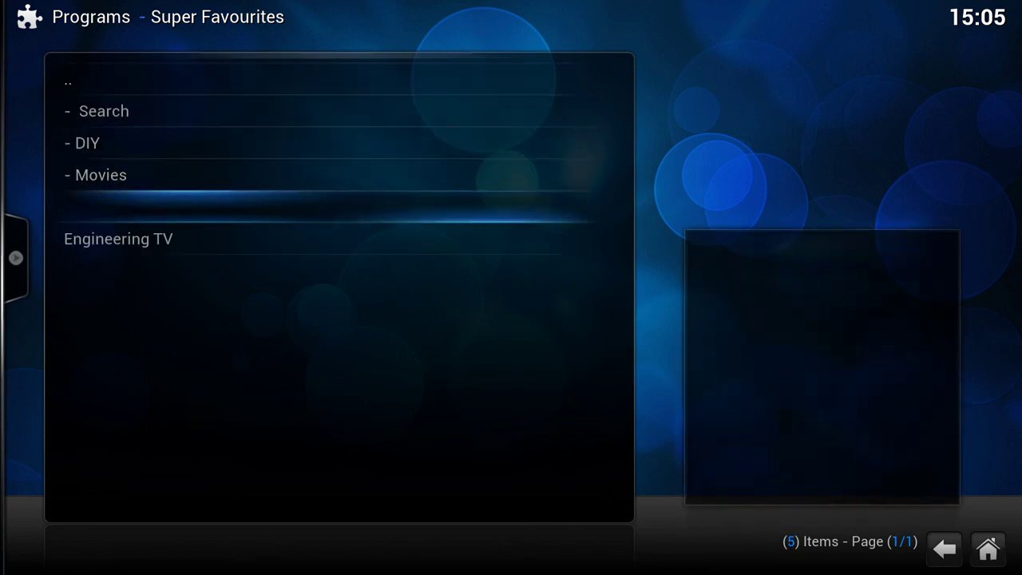
key("Up")
key("Up")
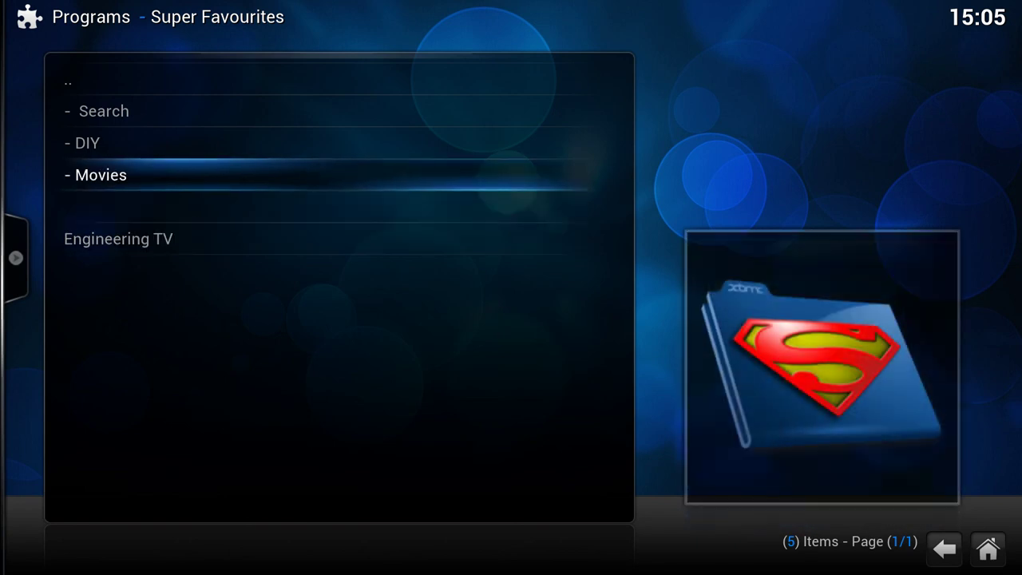
Go to TV Shows and open Season 5 of The Big Bang Theory
key("Escape")
key("Left")
key("Left")
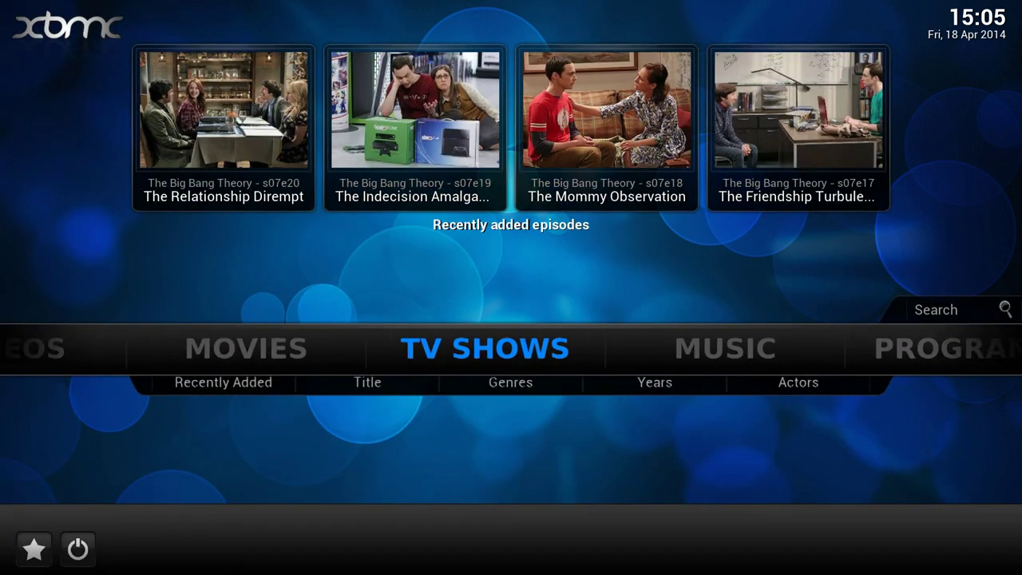
key("Return")
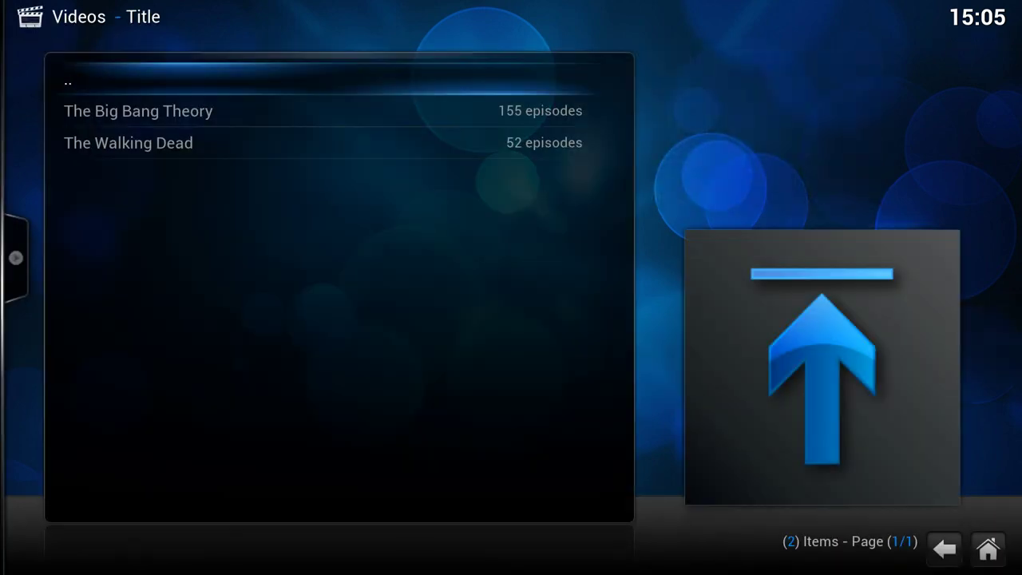
key("Down")
key("Return")
key("Down")
key("Down")
key("Down")
key("Down")
key("Down")
key("Down")
key("Down")
key("Up")
key("Return")
key("Down")
key("Down")
key("Down")
key("Down")
key("Down")
key("Down")
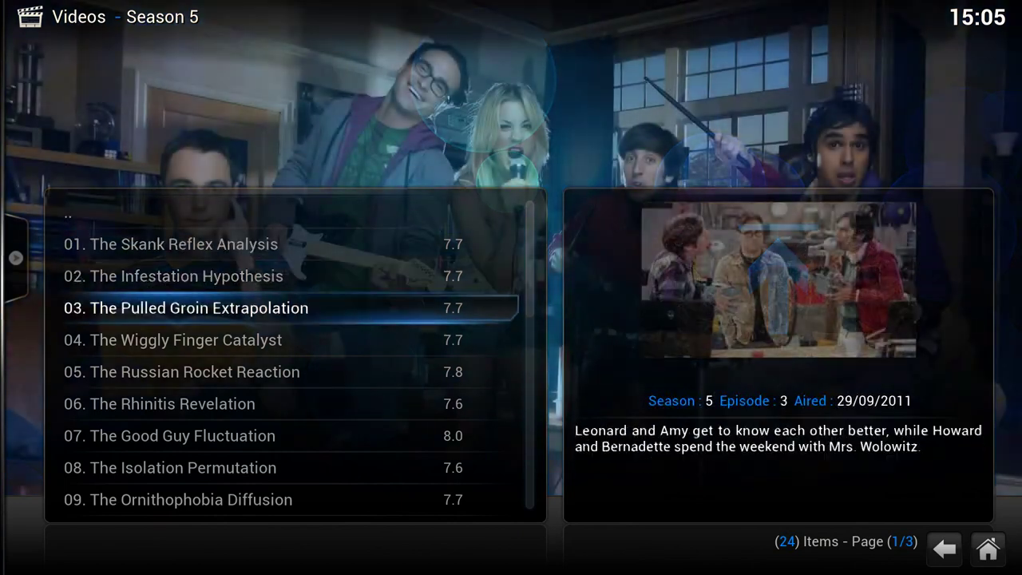
Summon Super Favourites with the hotkey from the episode list and browse its folders
key("F1")
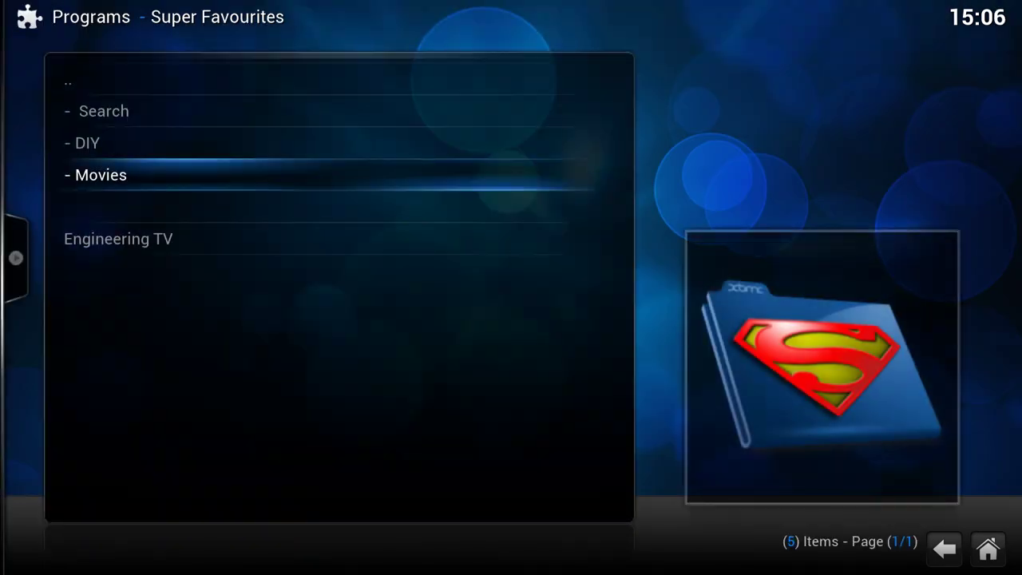
key("Up")
key("Up")
key("Up")
key("Down")
key("Down")
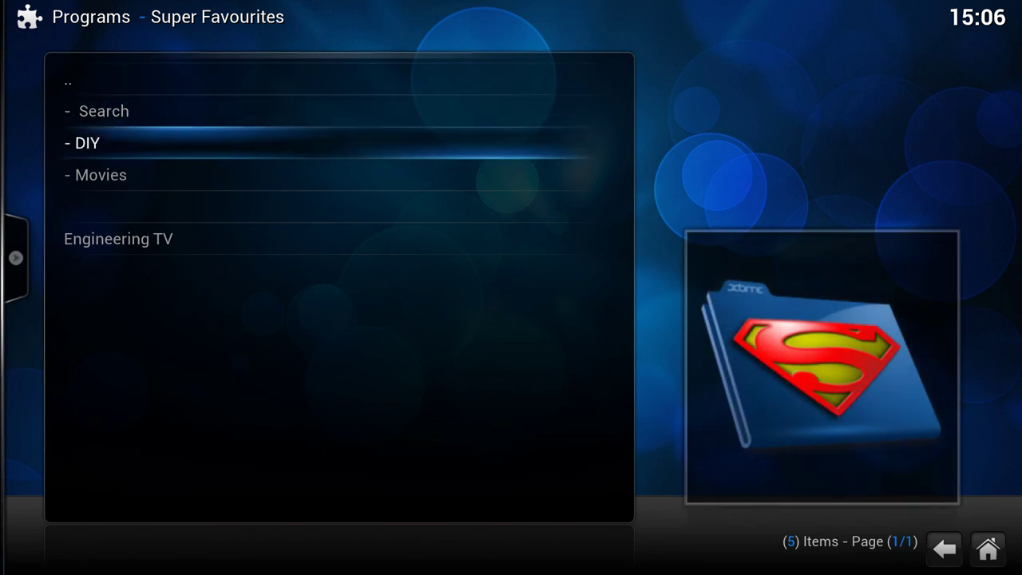
key("Down")
key("Down")
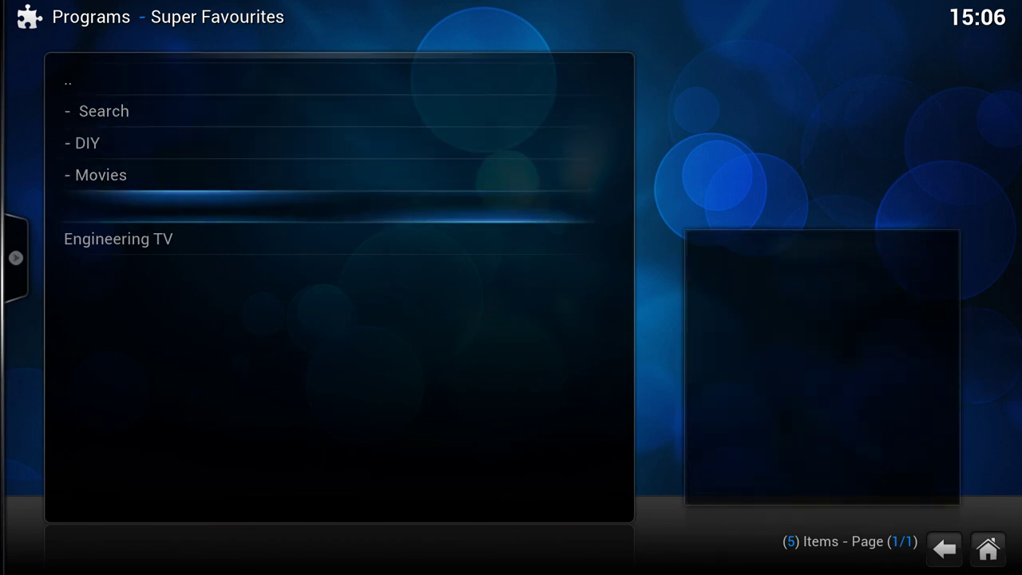